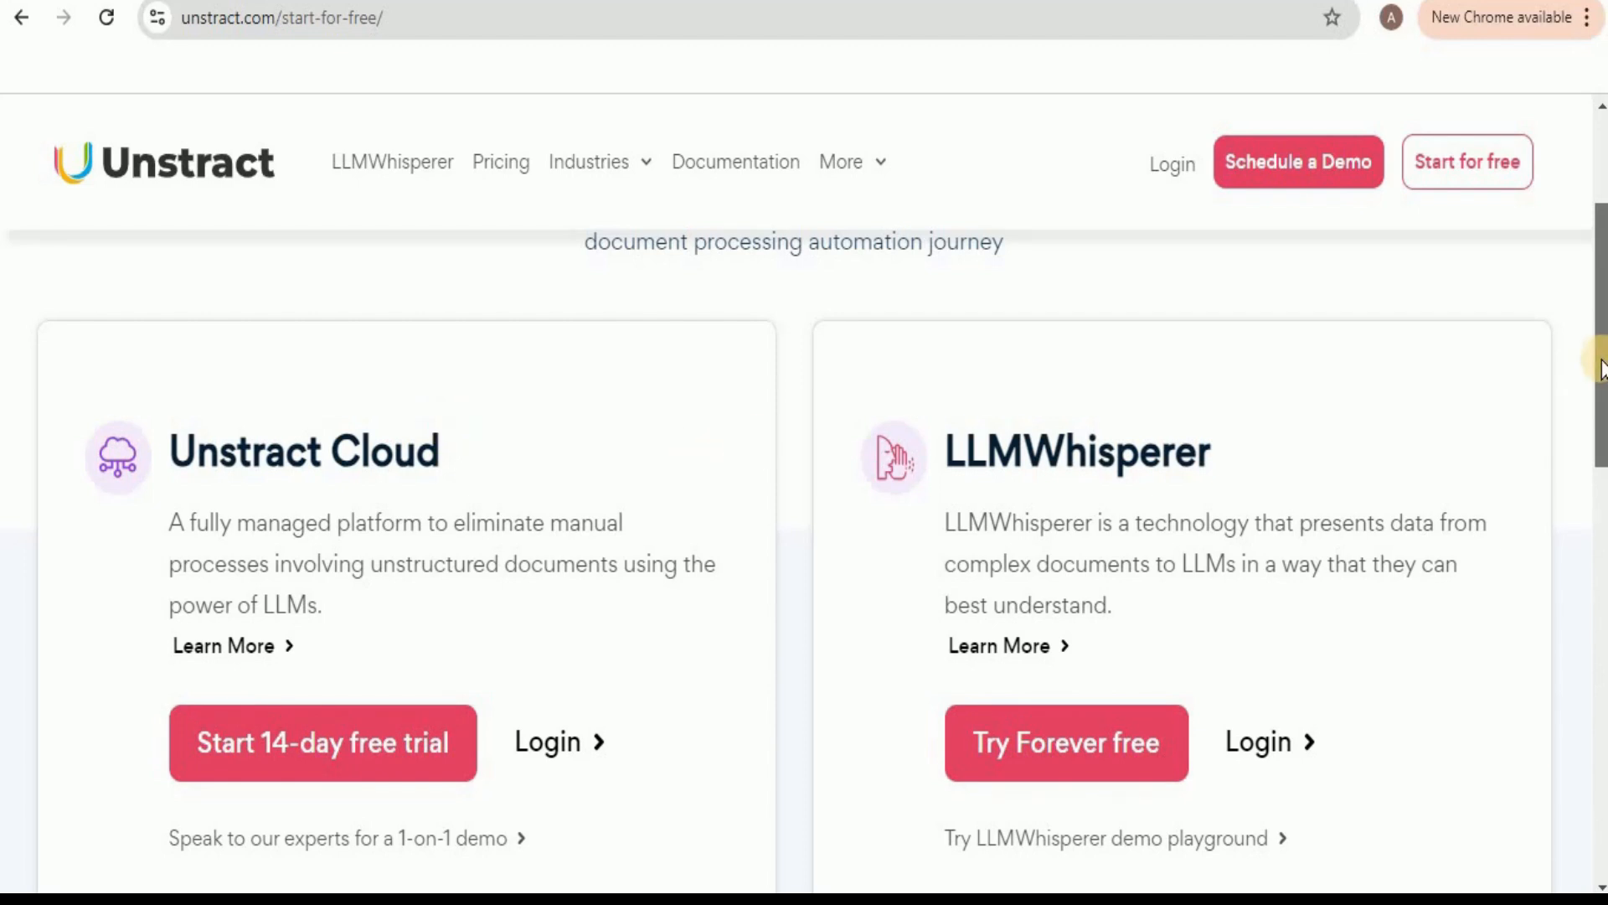
# Step: Start the 14-day free trial of Unstract Cloud and create a free account by continuing with Google
pyautogui.moveTo(1600, 364); pyautogui.dragTo(1601, 379)
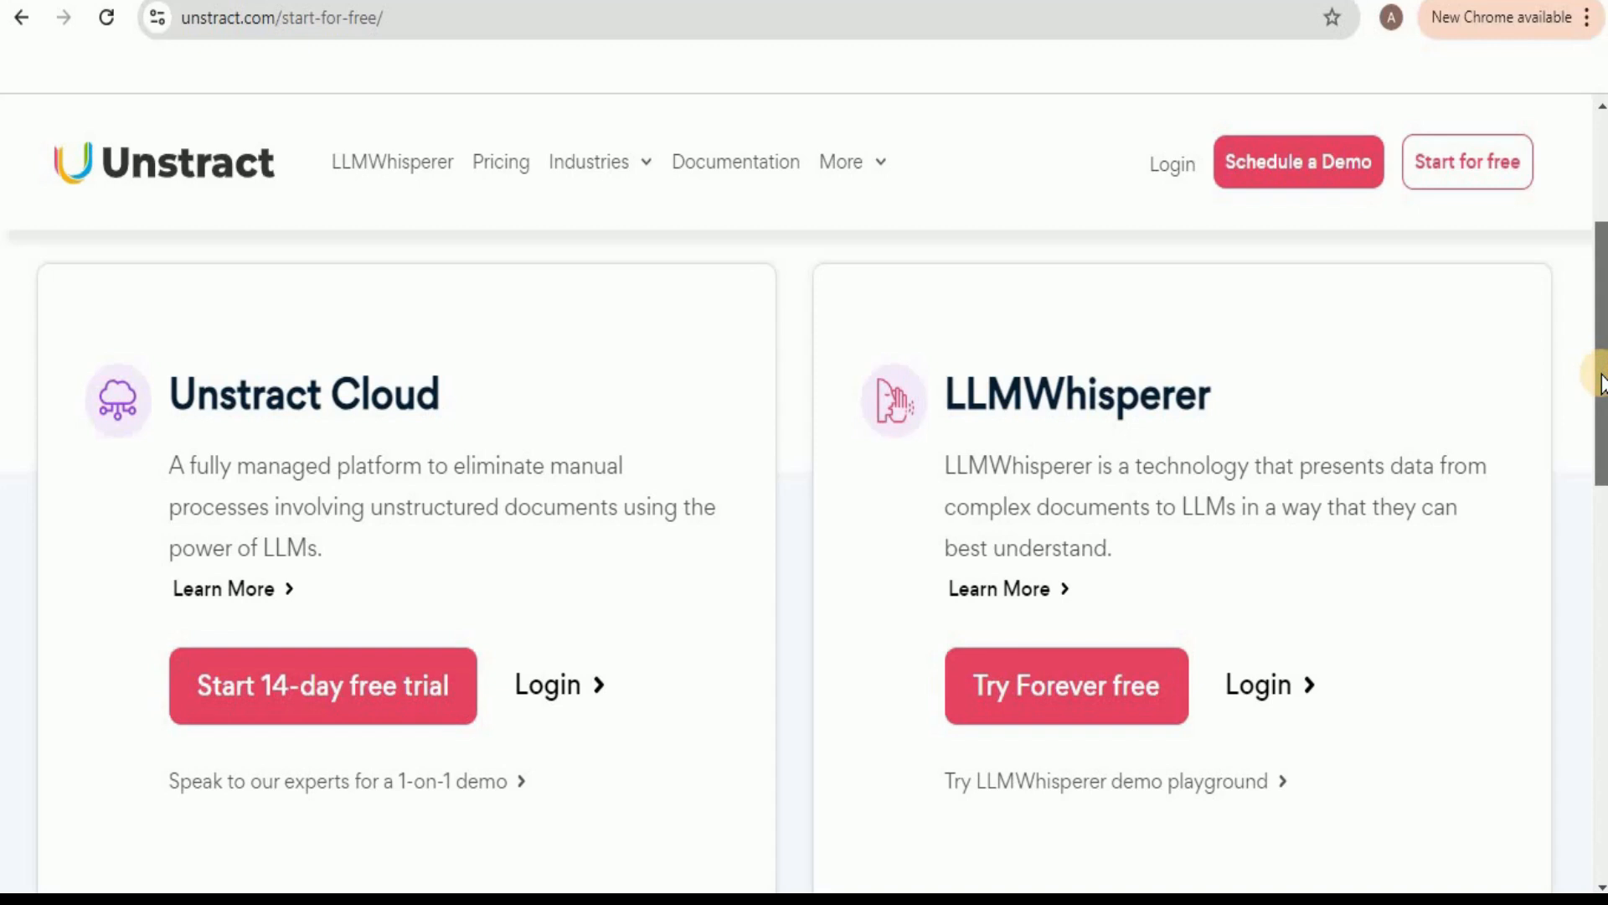
pyautogui.scroll(-5, 1601, 381)
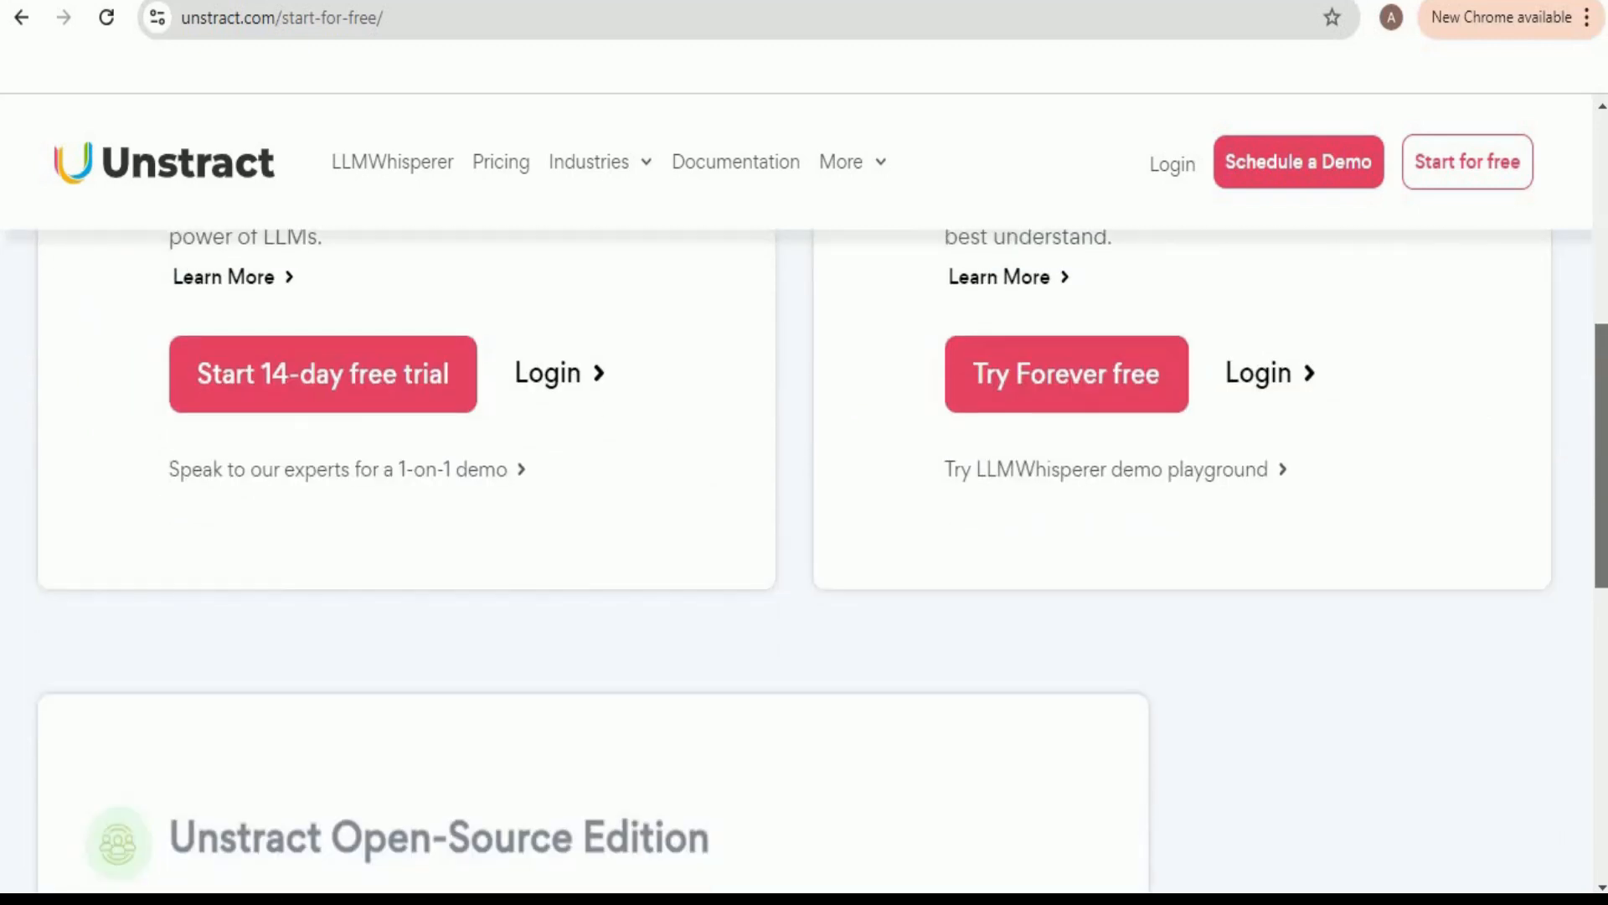
pyautogui.scroll(-3, 1598, 595)
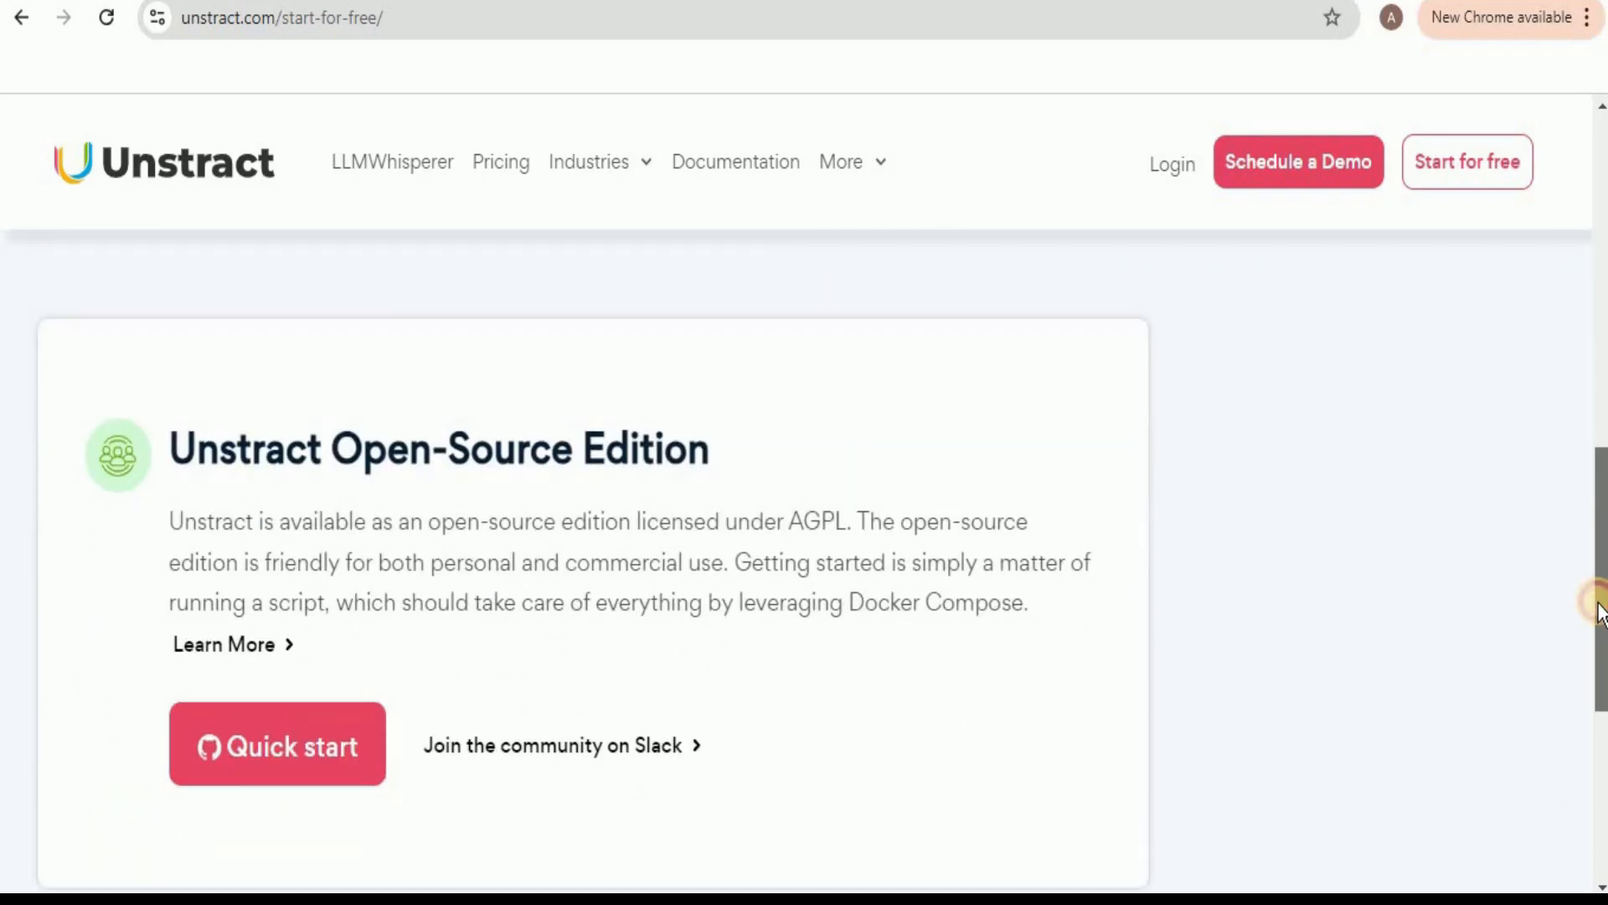
pyautogui.scroll(-1, 1598, 611)
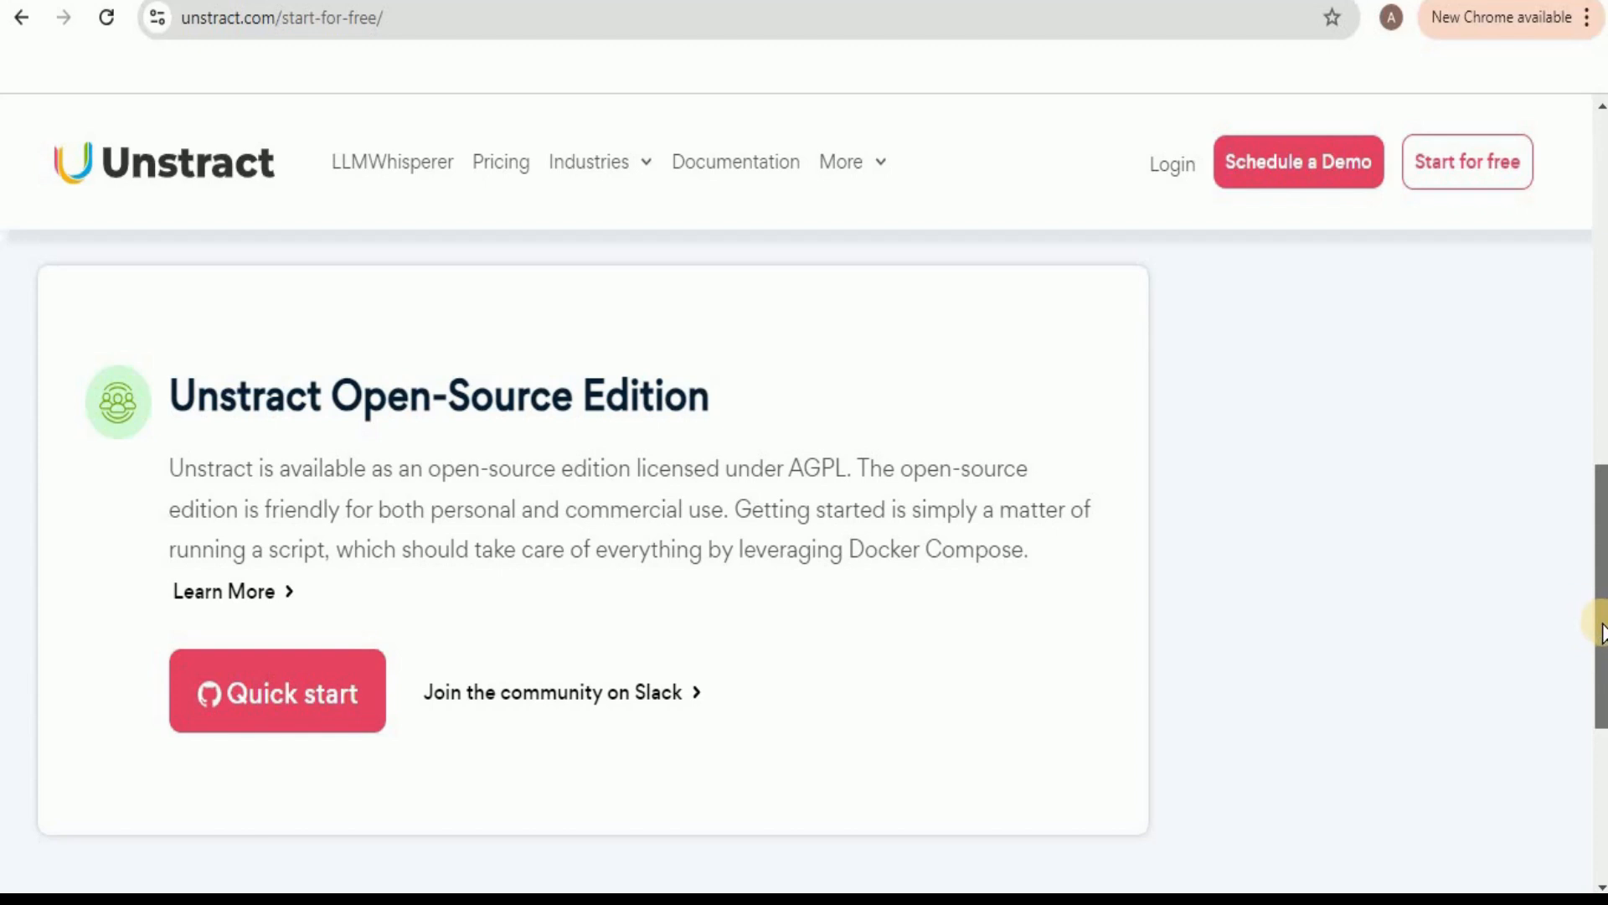
pyautogui.scroll(8, 1602, 628)
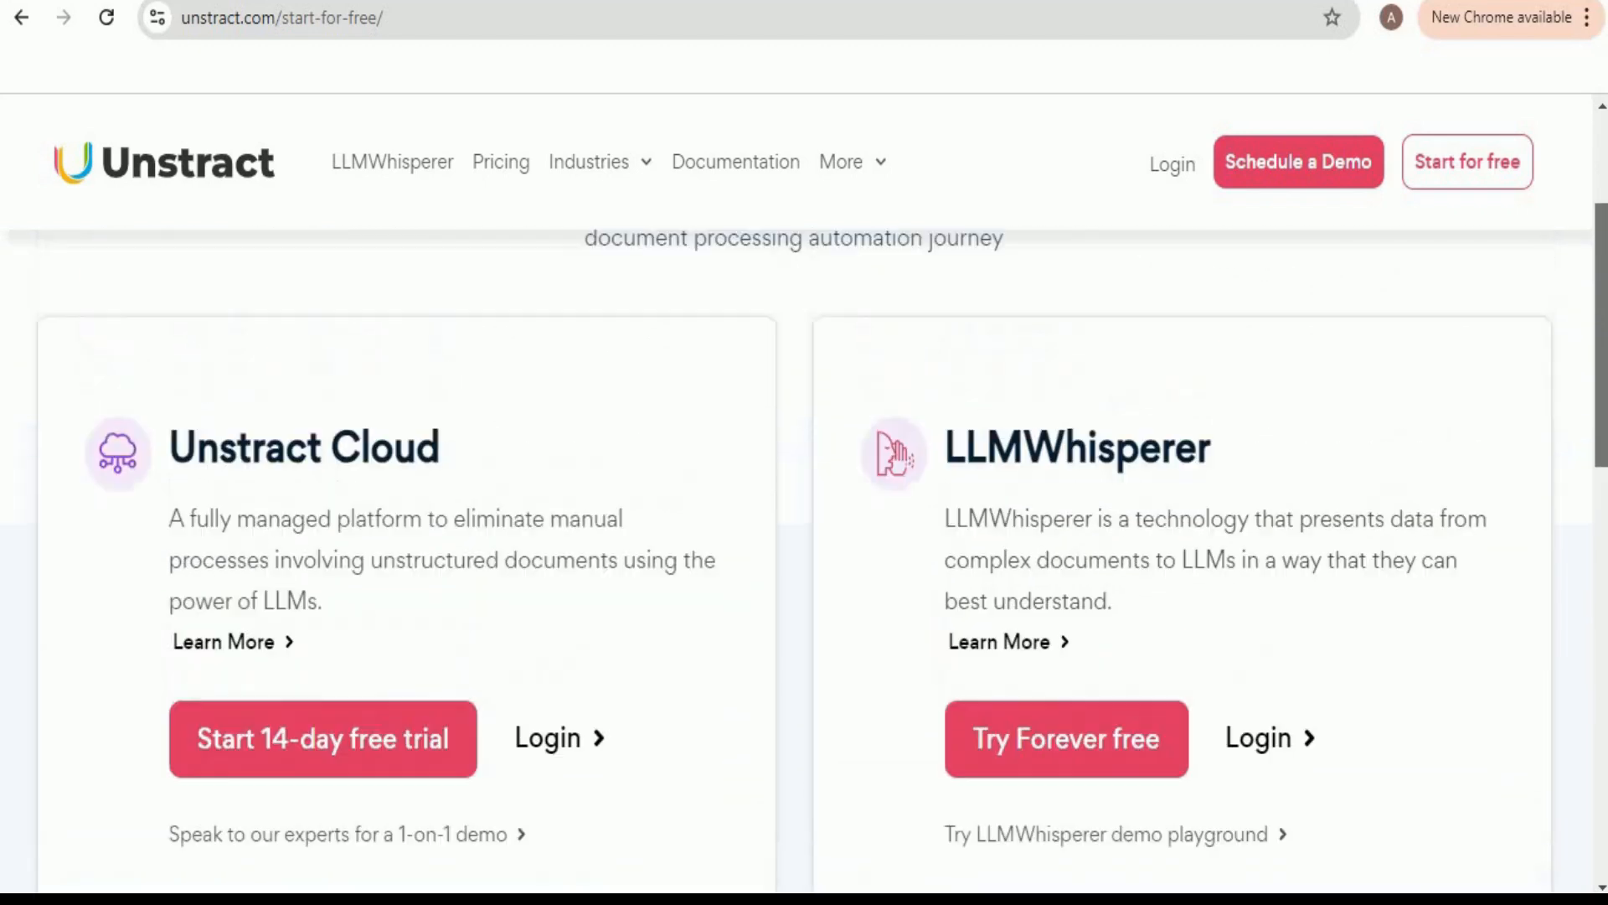
pyautogui.scroll(1, 821, 516)
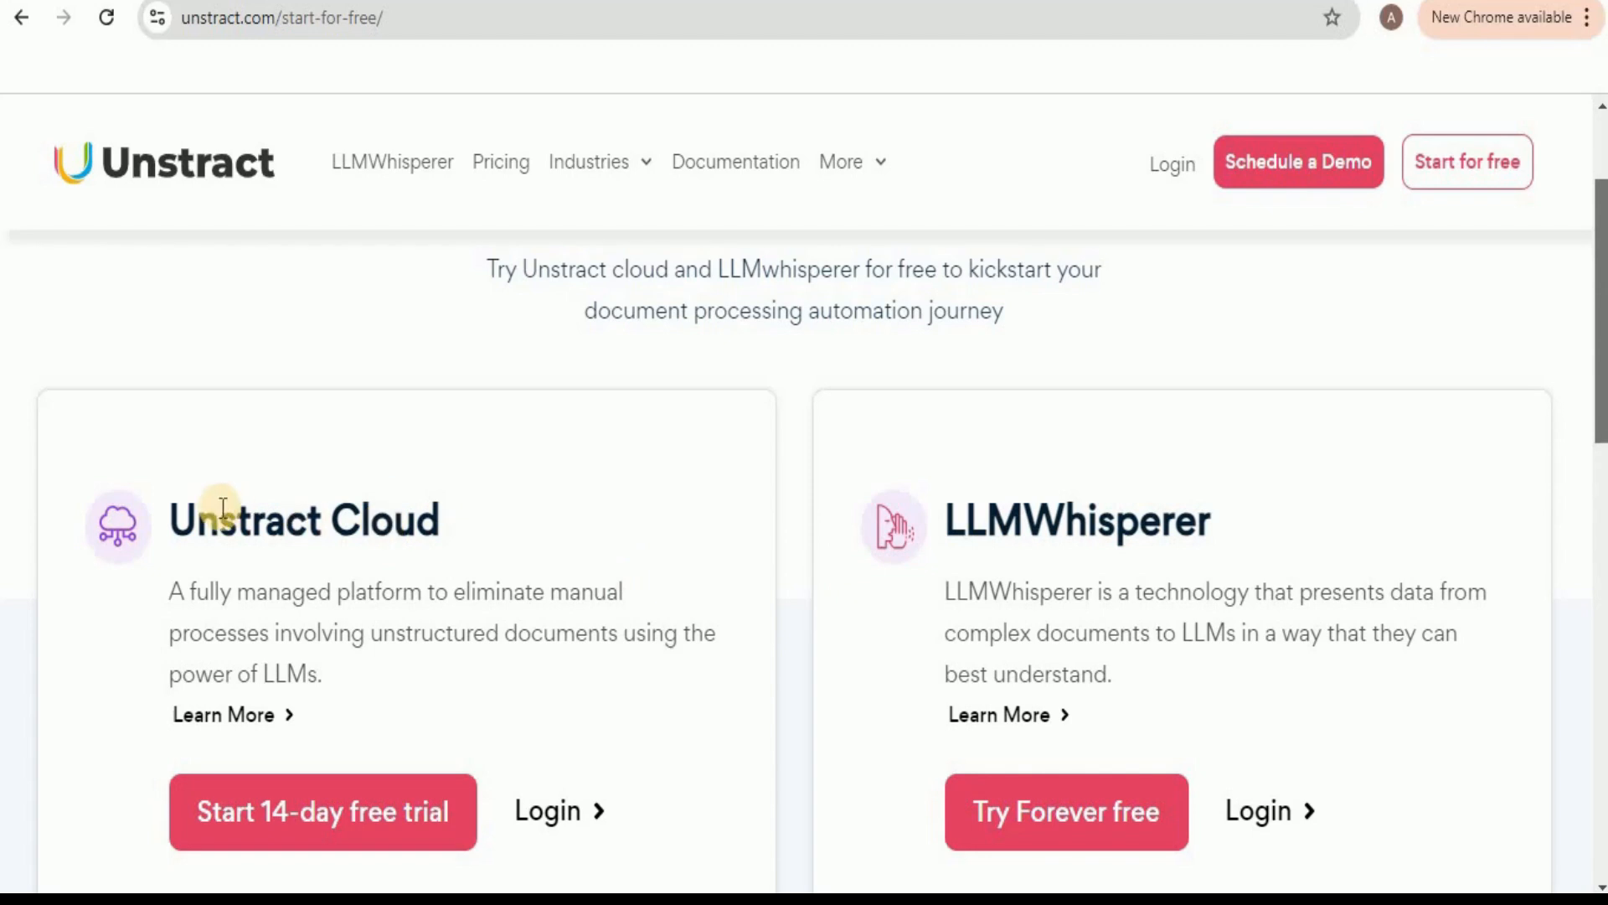
pyautogui.click(295, 855)
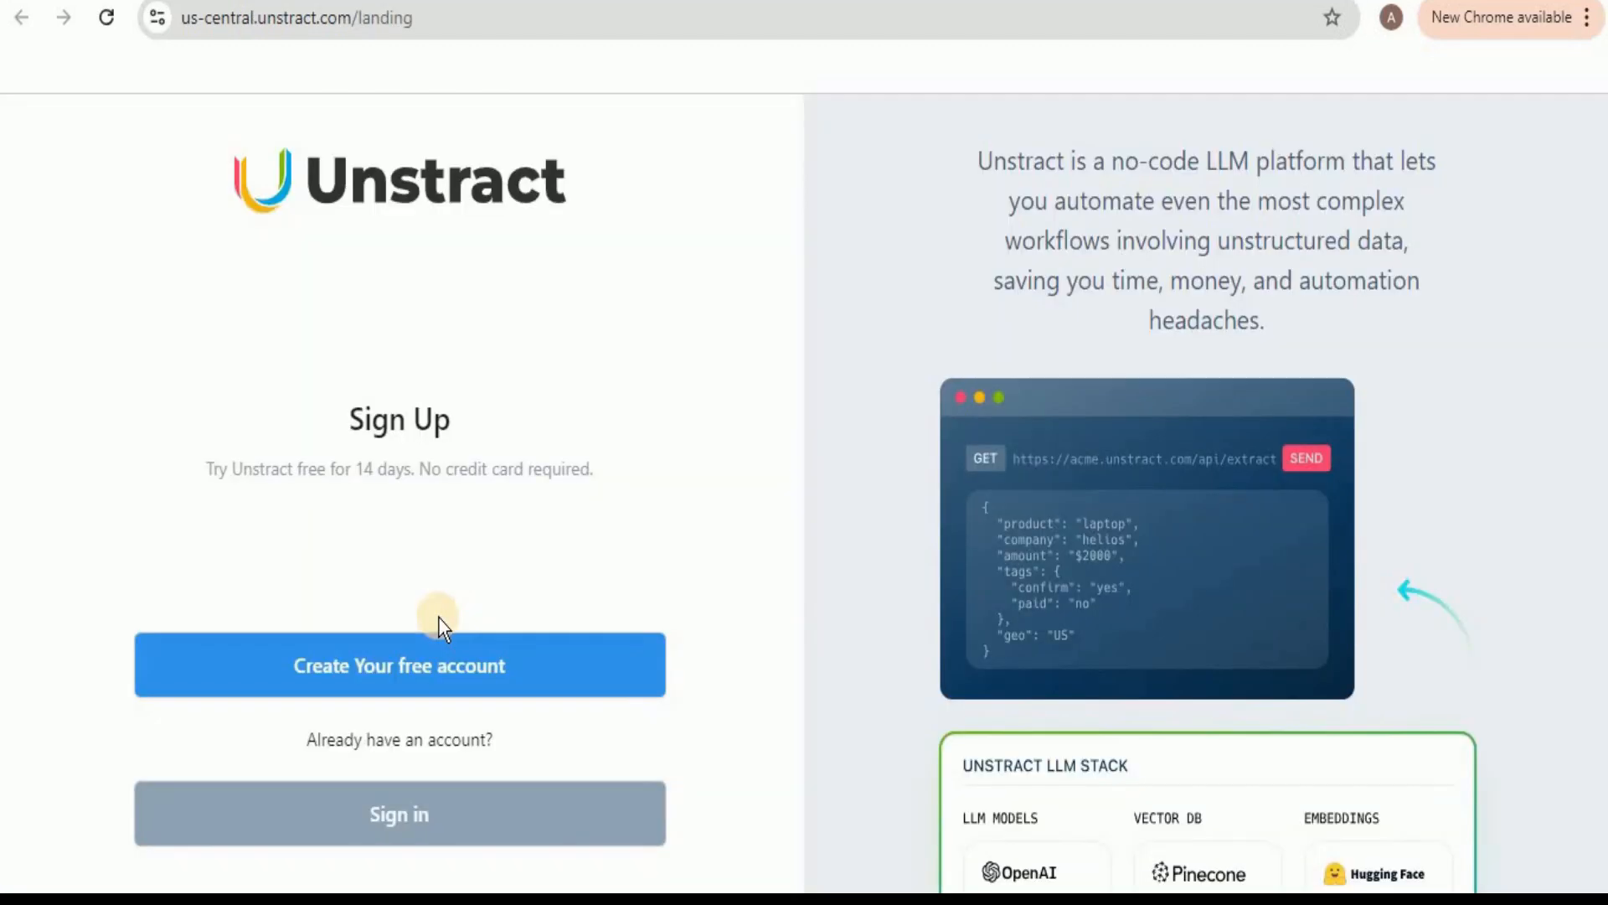
pyautogui.click(312, 670)
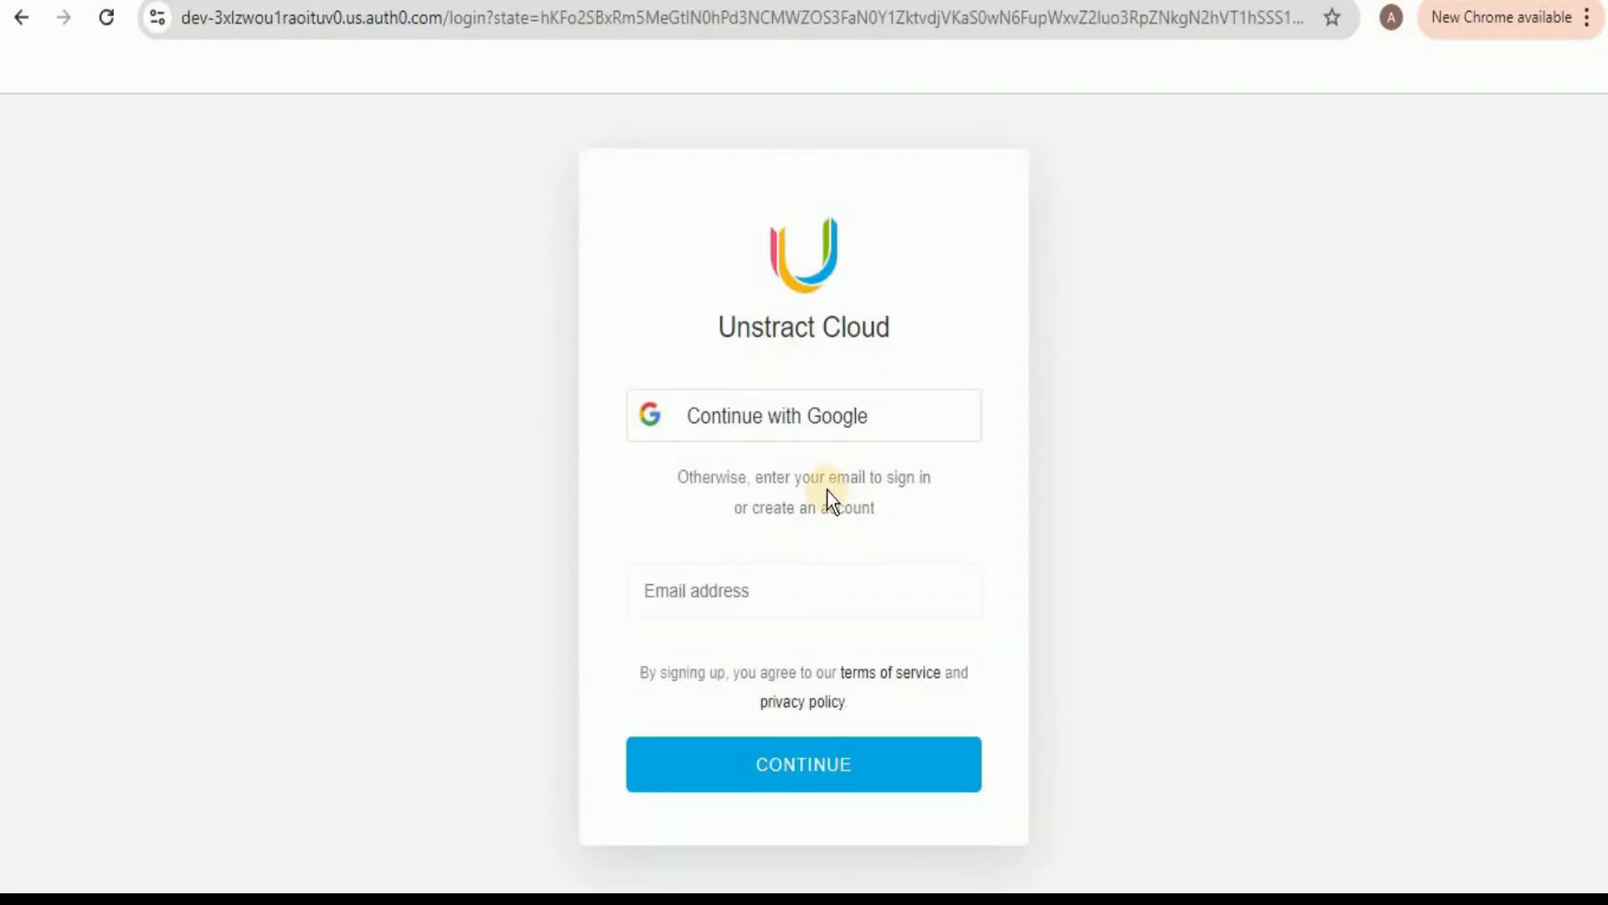
pyautogui.click(852, 426)
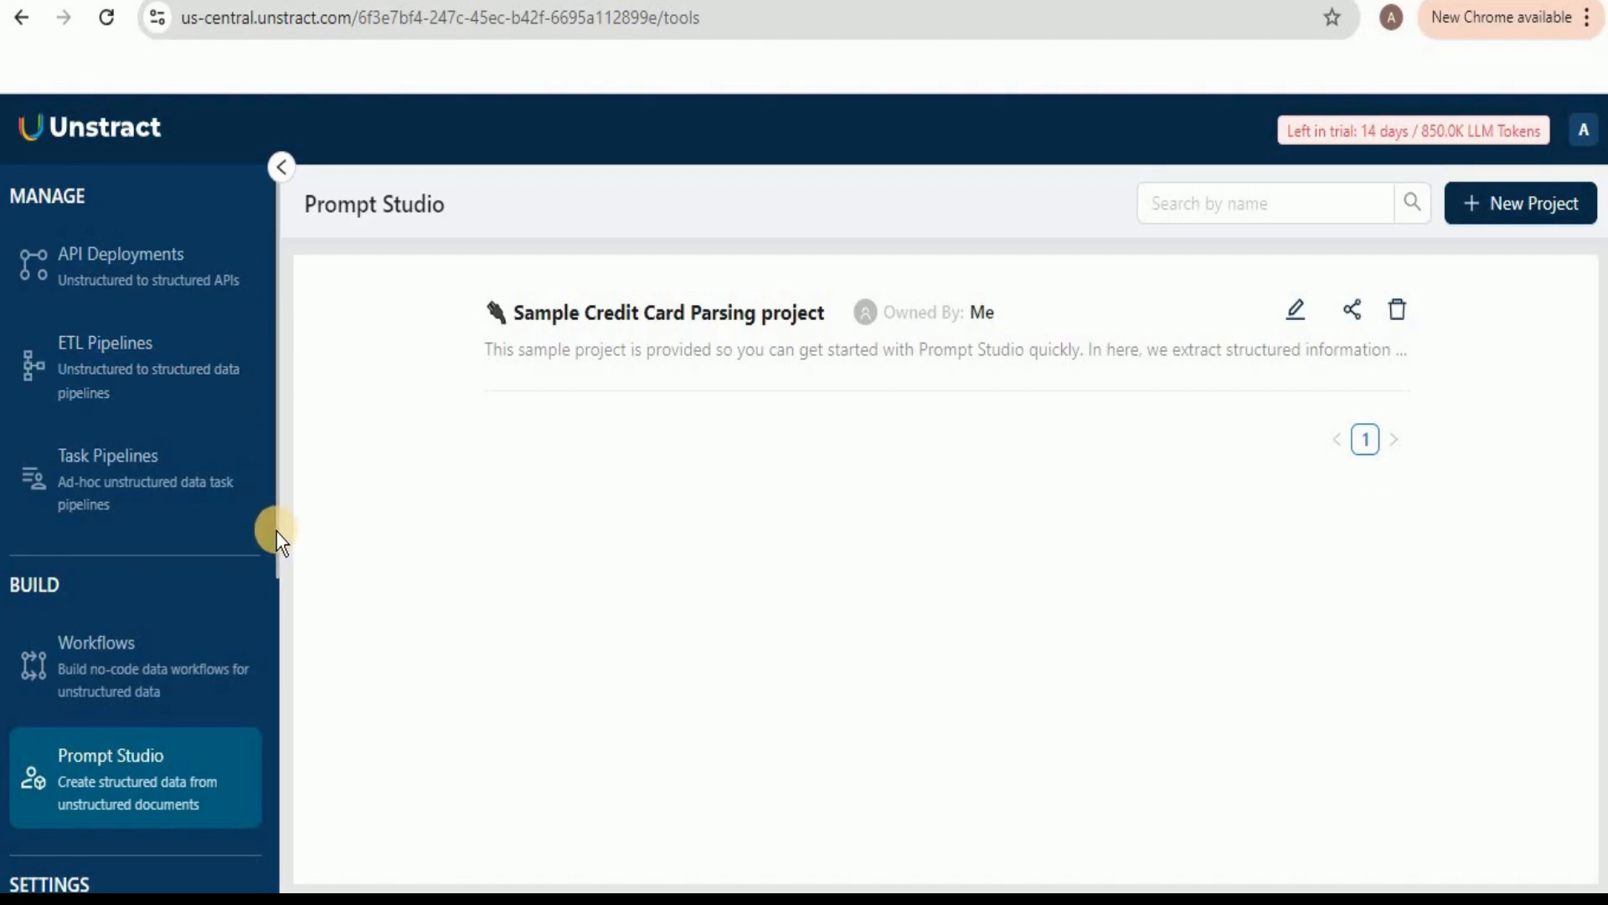
# Step: View the Workflows page and the LLM settings, including the providers offered for a new LLM profile
pyautogui.click(155, 654)
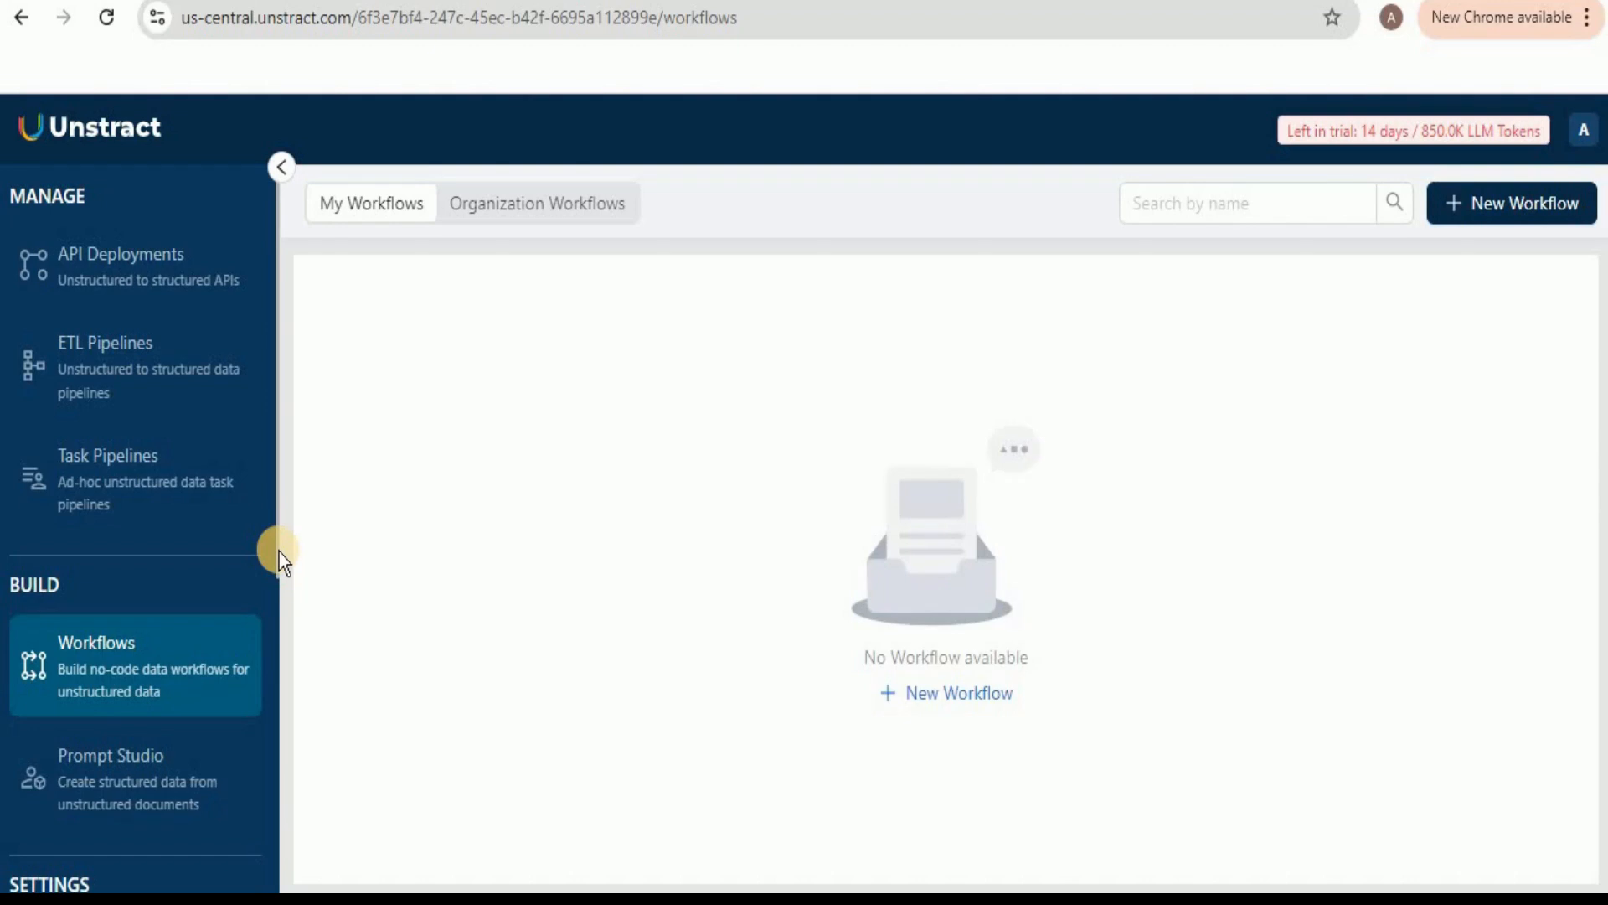
pyautogui.moveTo(276, 544); pyautogui.dragTo(274, 671)
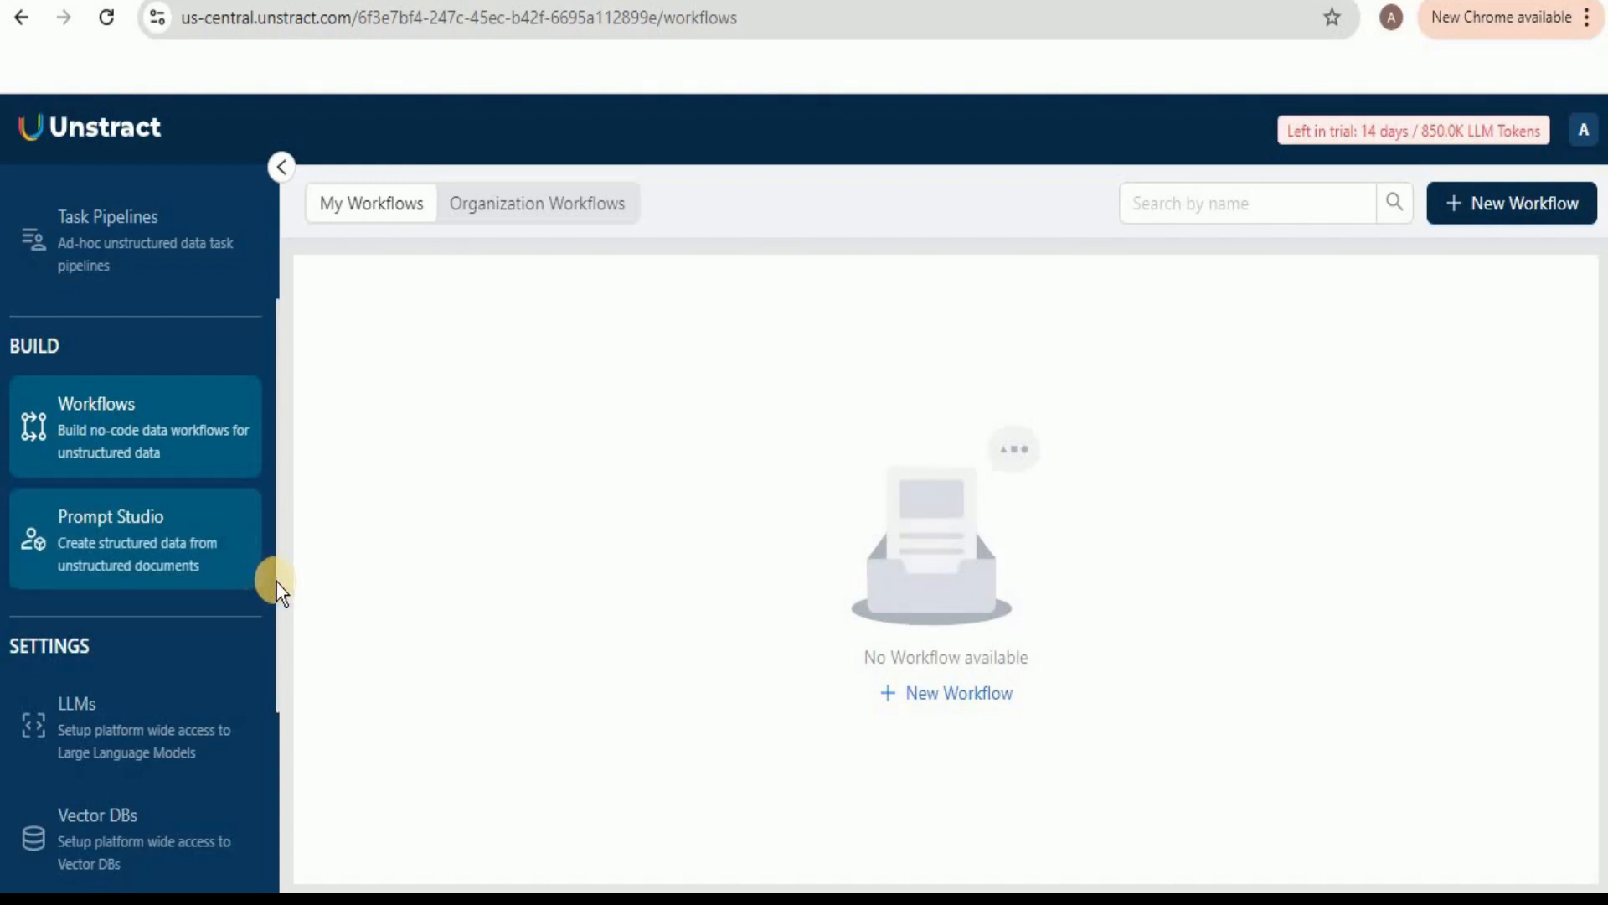
pyautogui.scroll(-4, 273, 623)
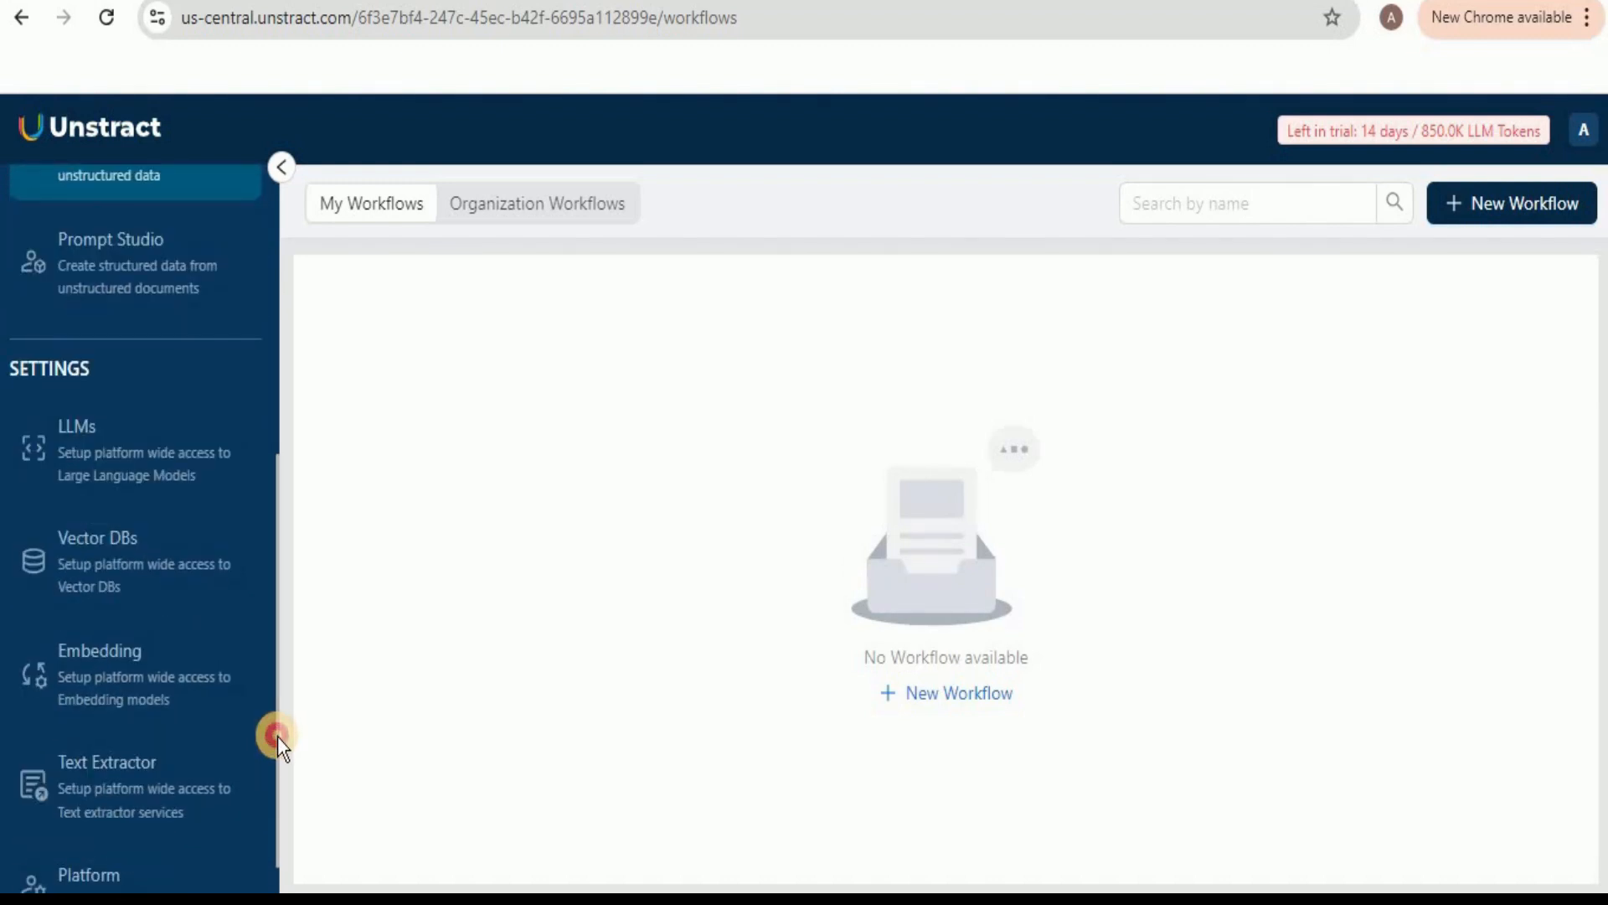
pyautogui.moveTo(278, 736)
pyautogui.mouseDown()
pyautogui.moveTo(269, 811)
pyautogui.moveTo(284, 573)
pyautogui.moveTo(272, 754)
pyautogui.mouseUp()
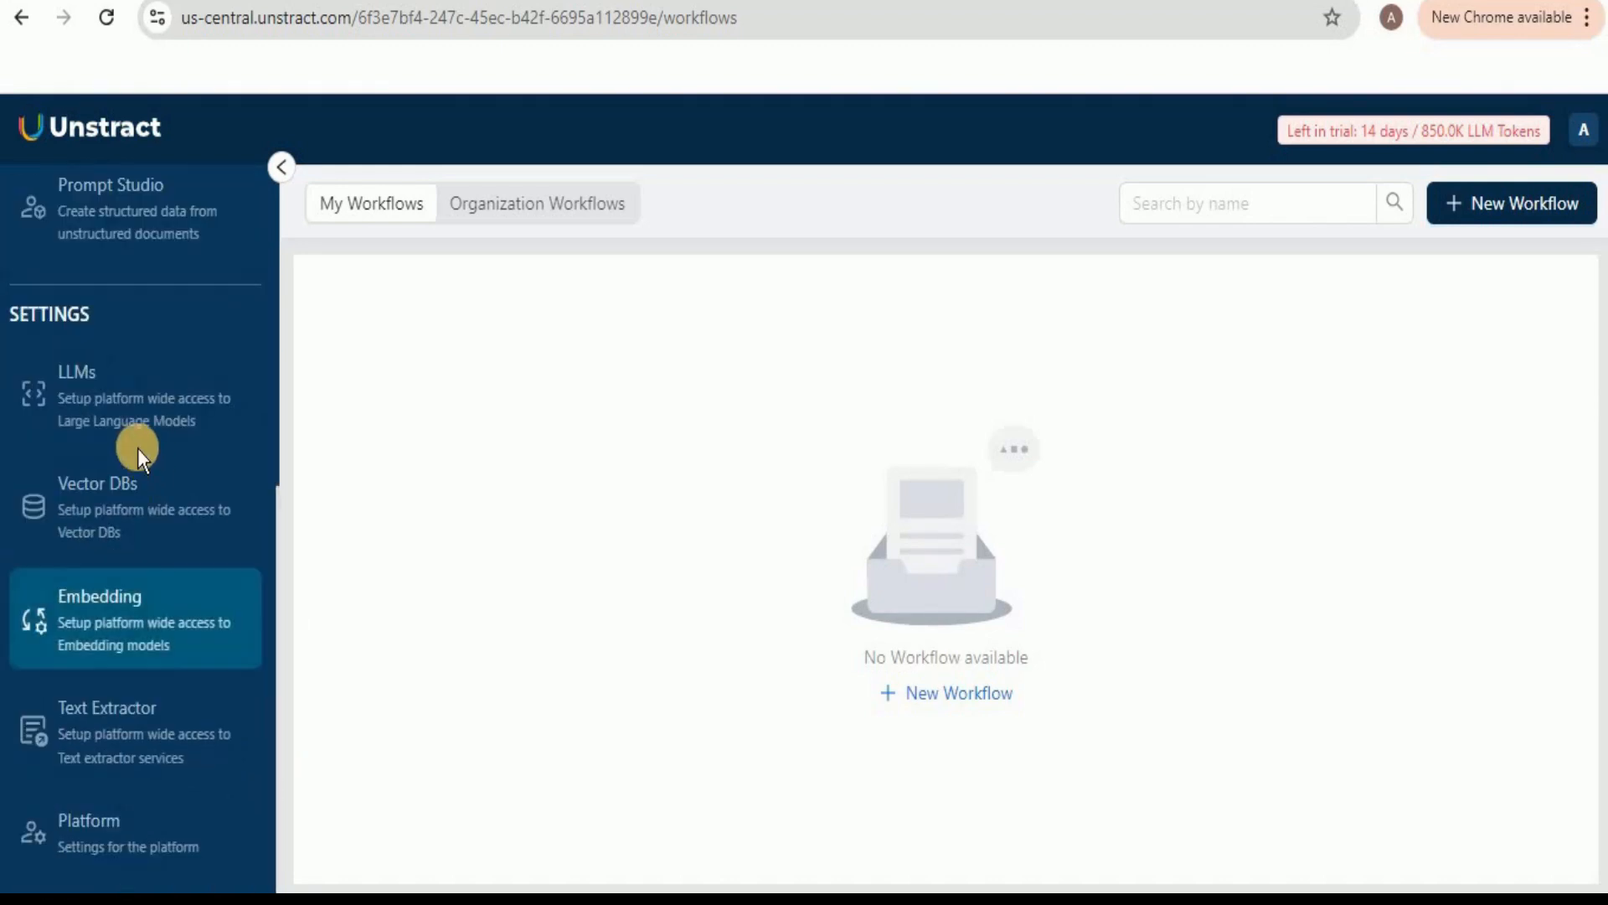
pyautogui.click(110, 401)
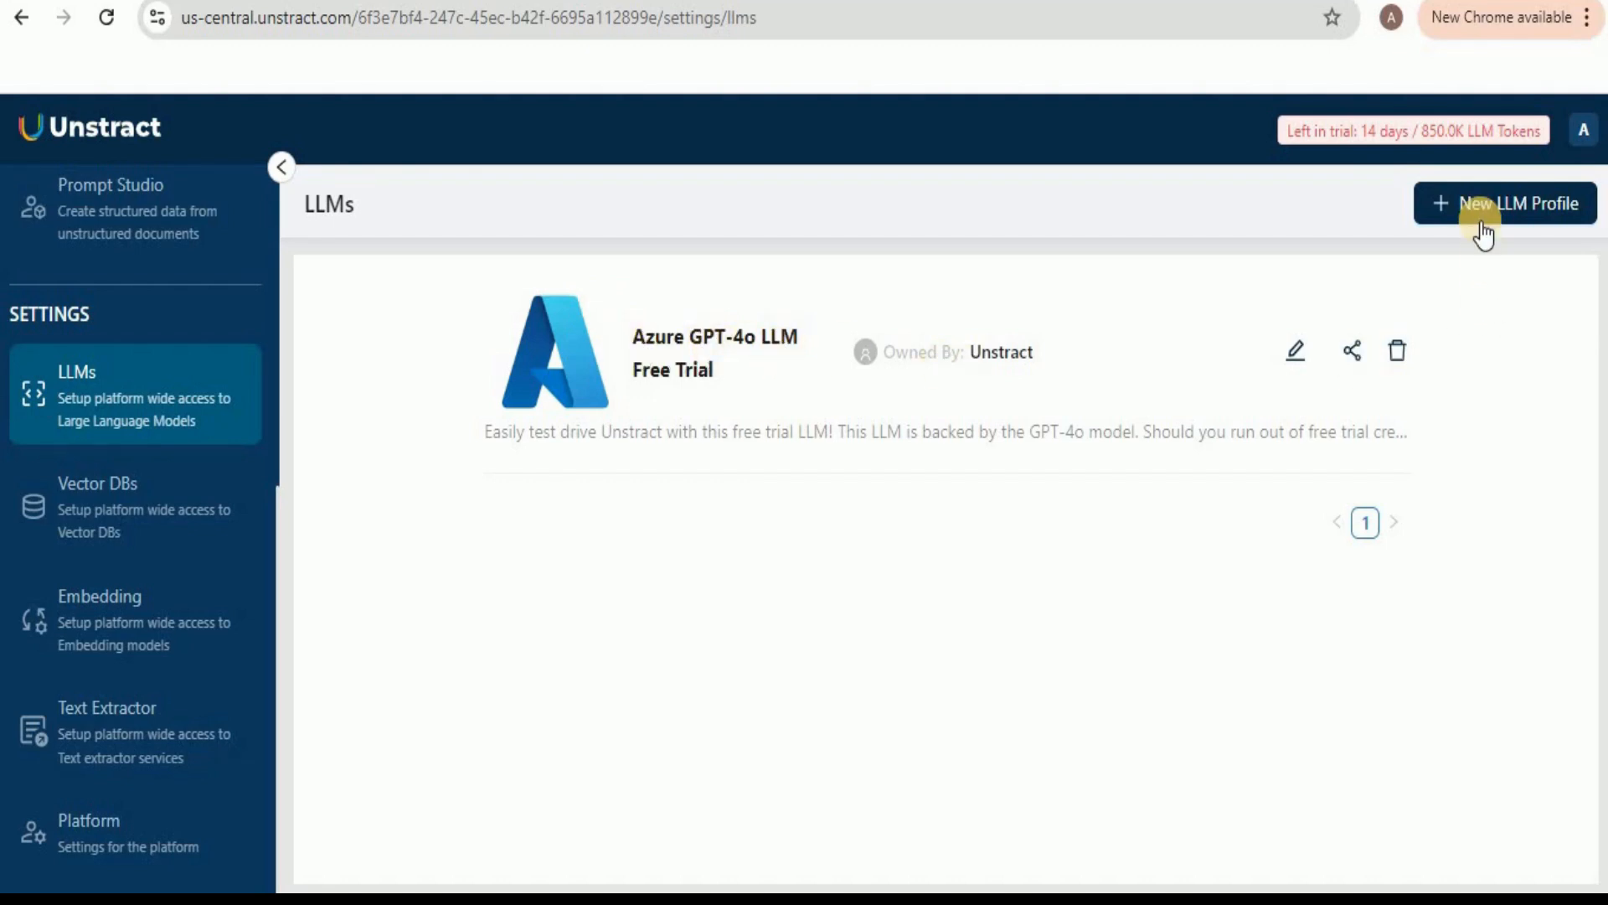
pyautogui.click(1458, 206)
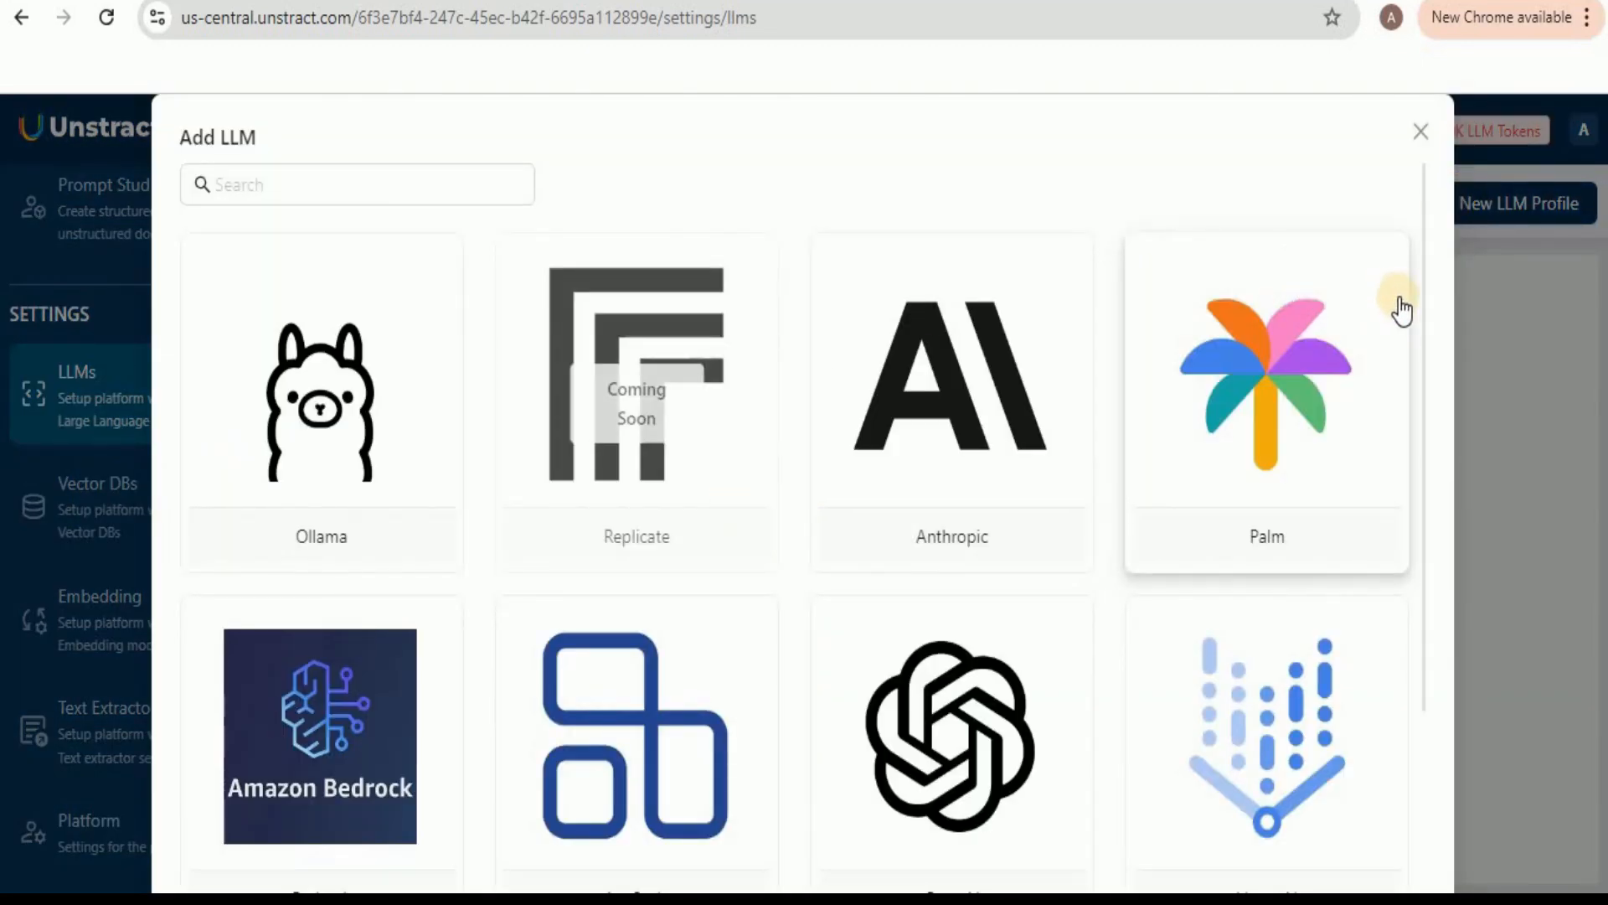
pyautogui.moveTo(1424, 304); pyautogui.dragTo(1426, 248)
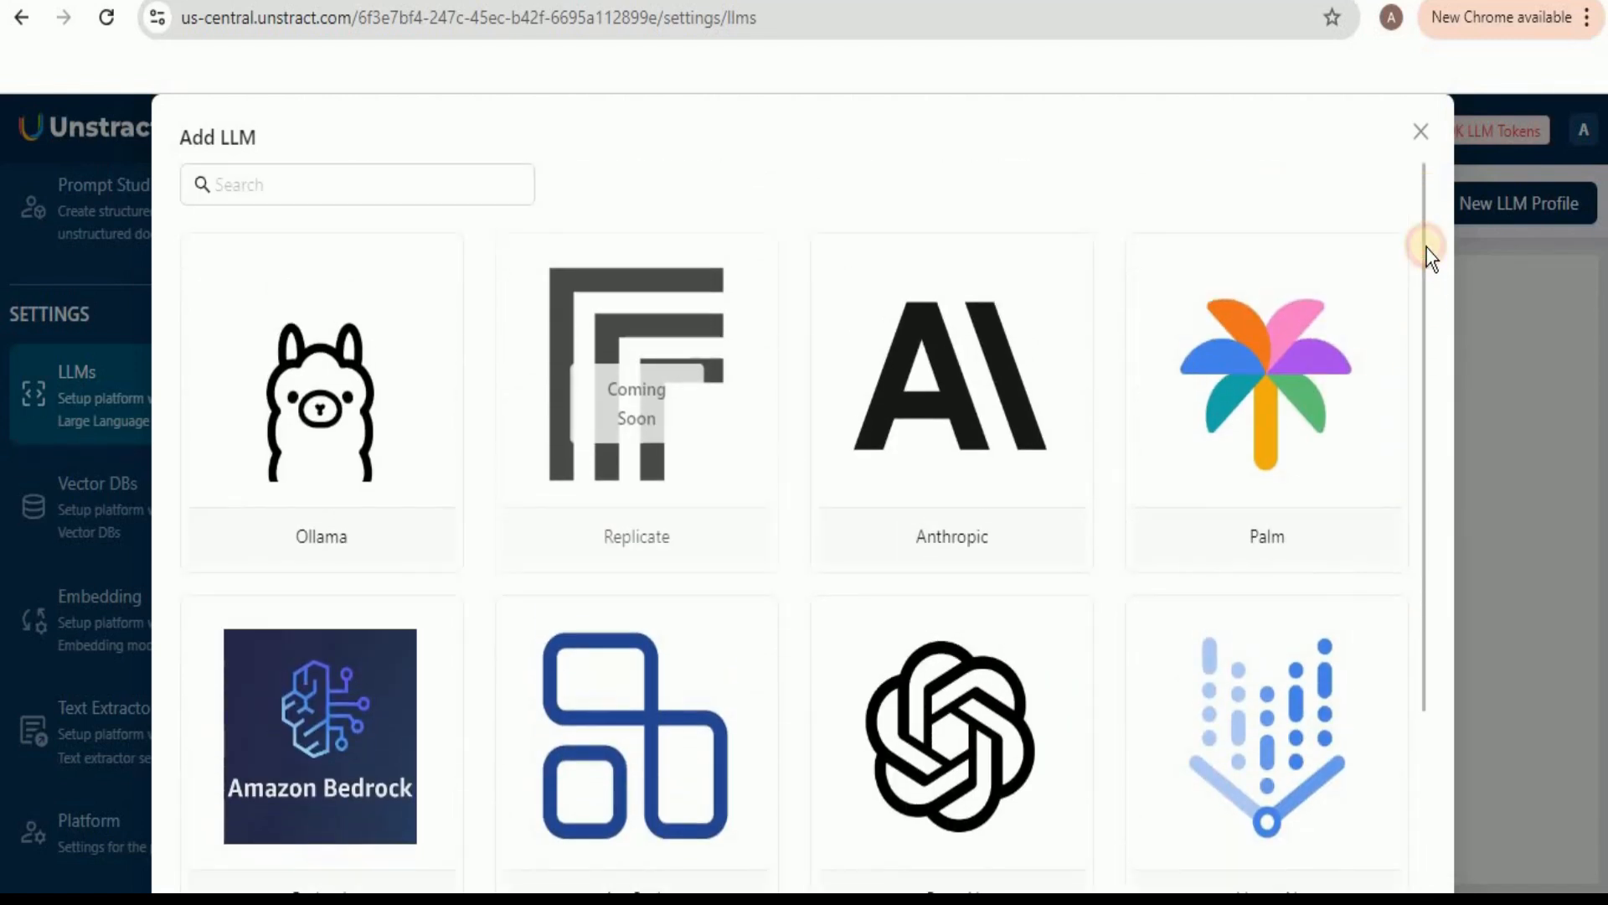
pyautogui.click(1422, 131)
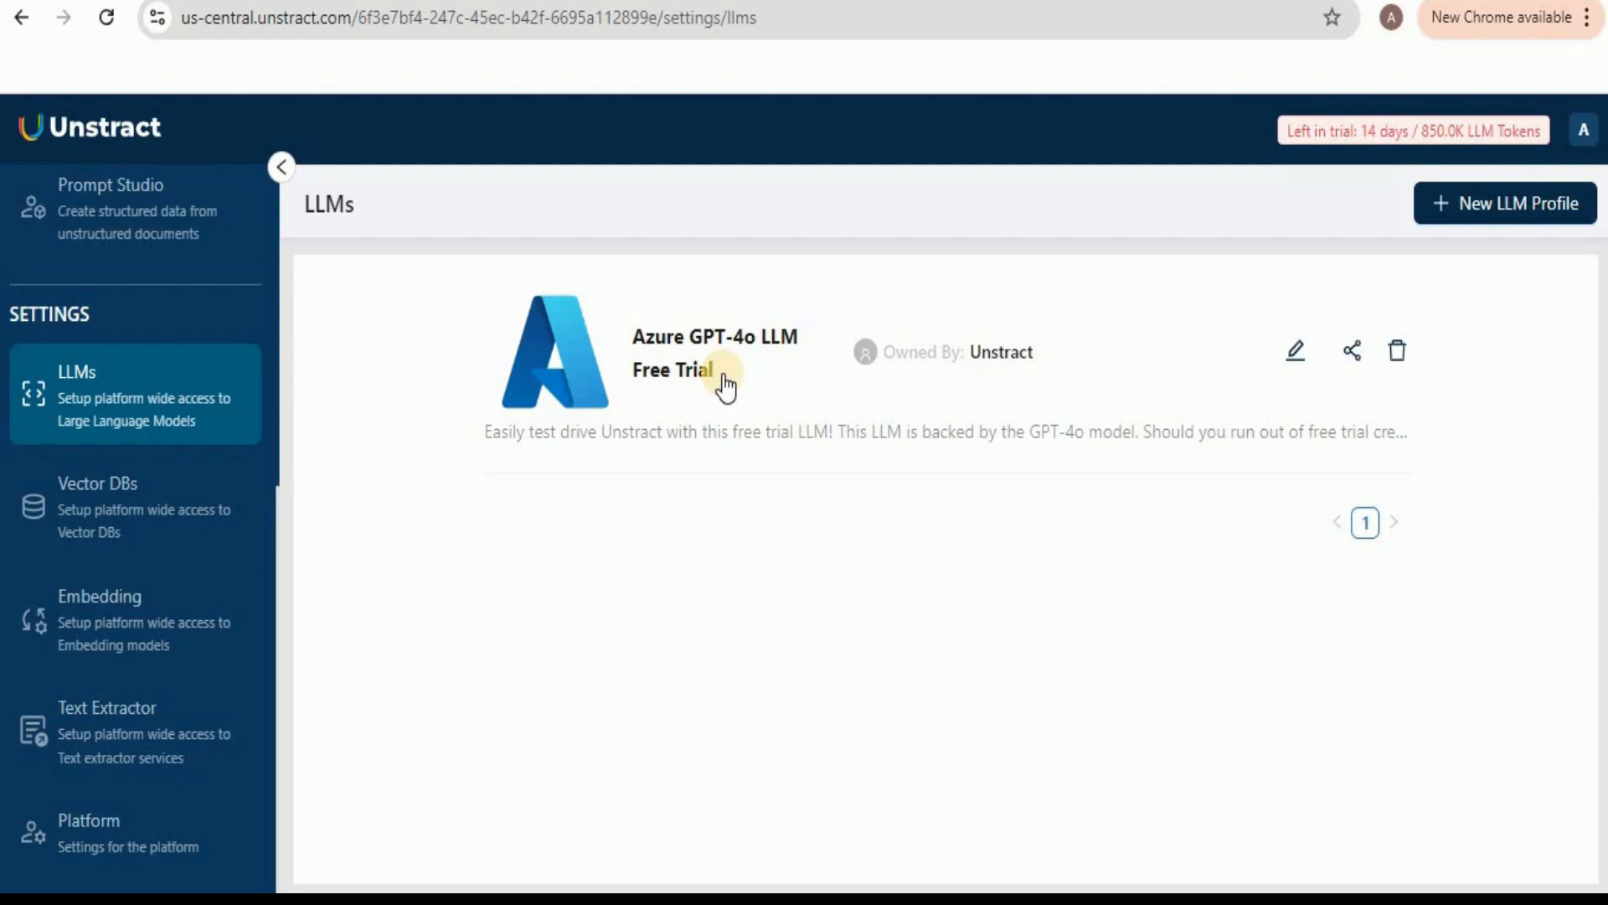
# Step: View the Vector DBs settings and the database options offered for a new vector DB profile
pyautogui.click(124, 518)
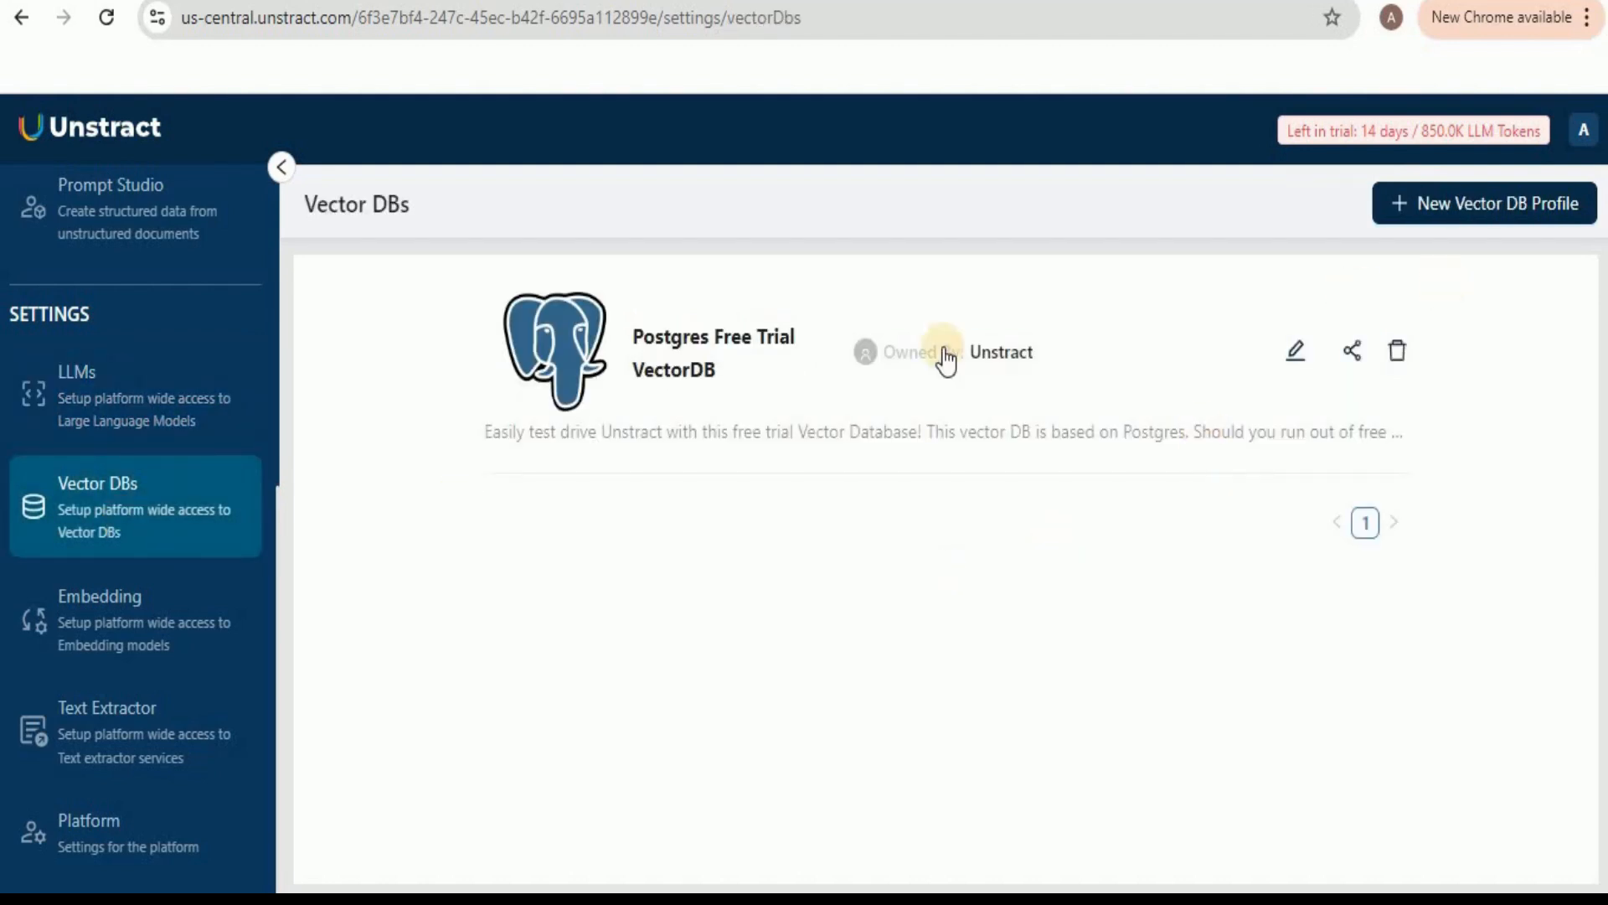
pyautogui.click(1440, 221)
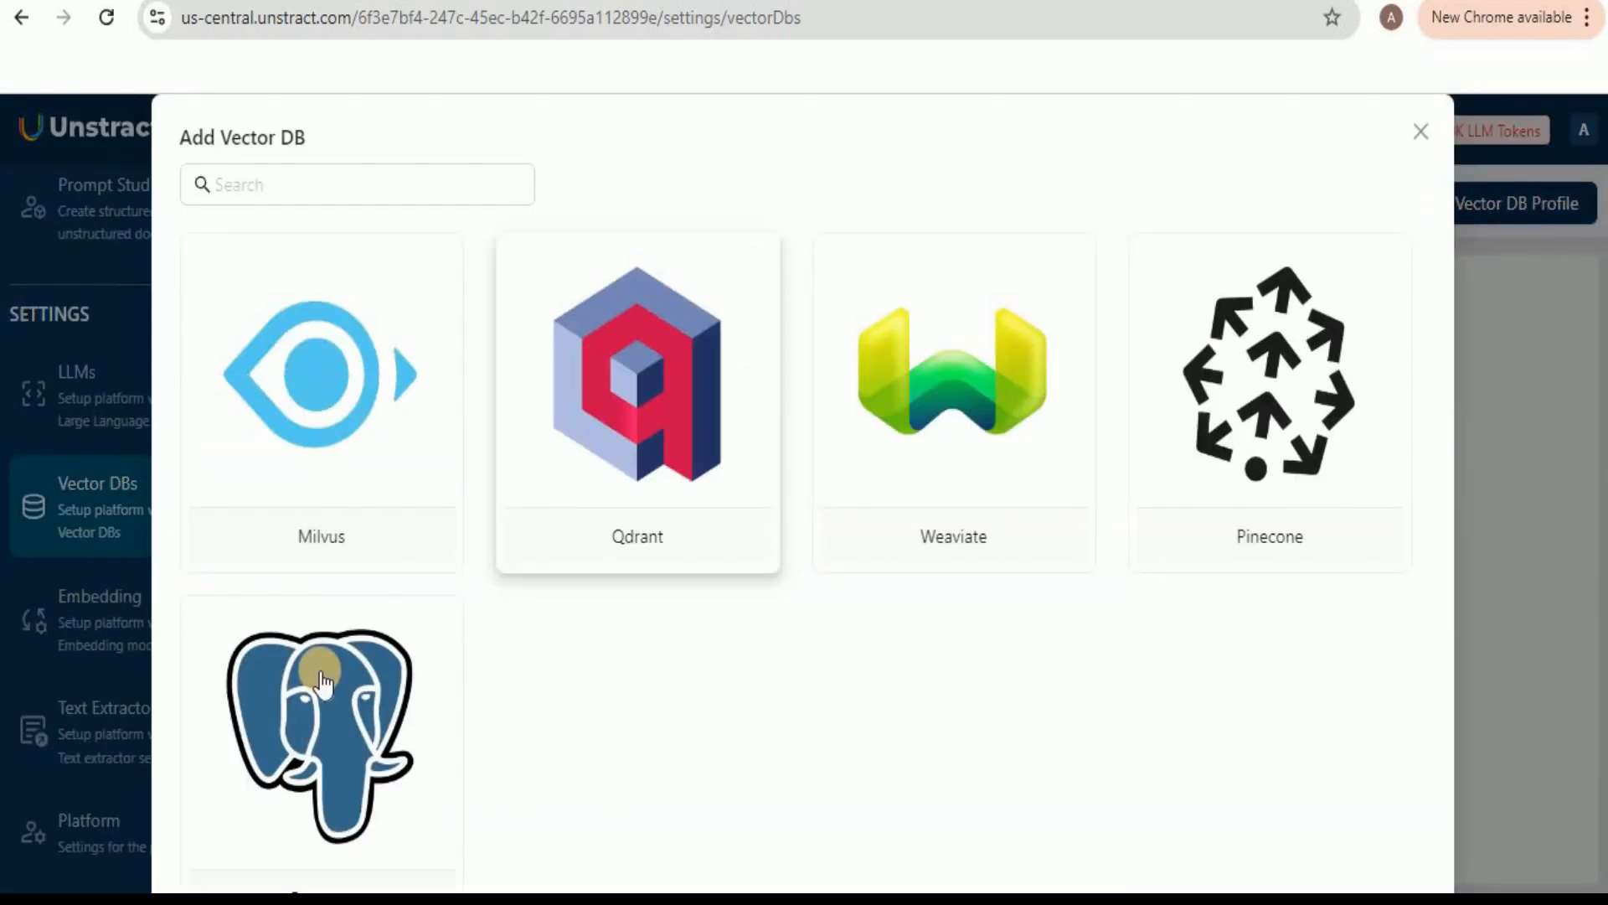
pyautogui.click(1417, 134)
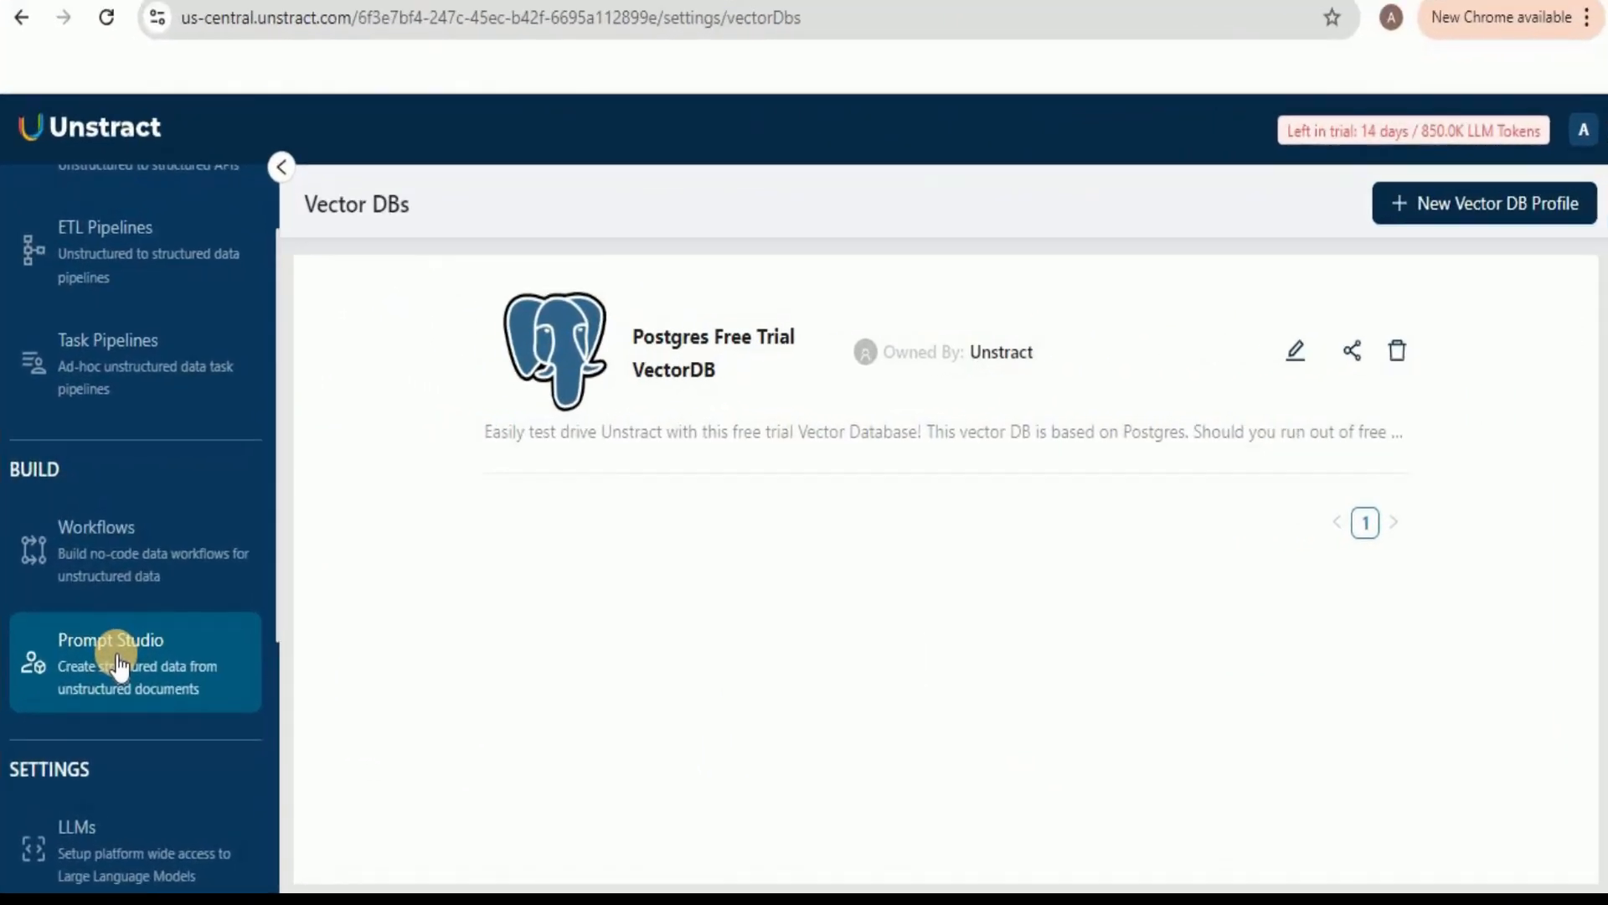
# Step: Look over the Sample Credit Card Parsing project in Prompt Studio and return to the project list
pyautogui.click(118, 665)
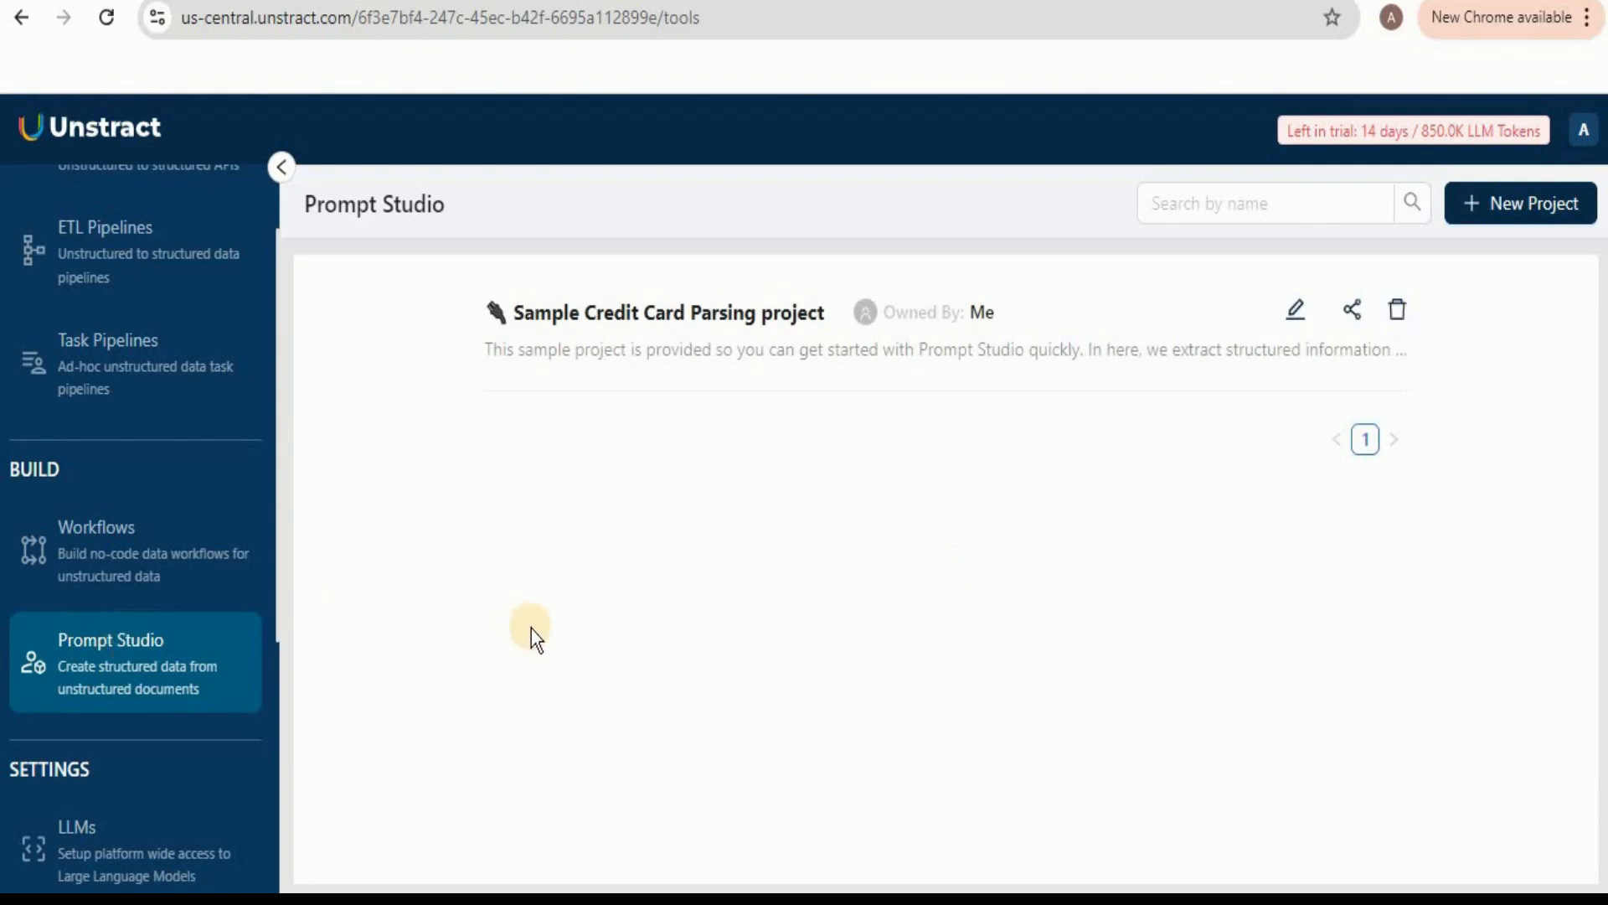
pyautogui.click(675, 352)
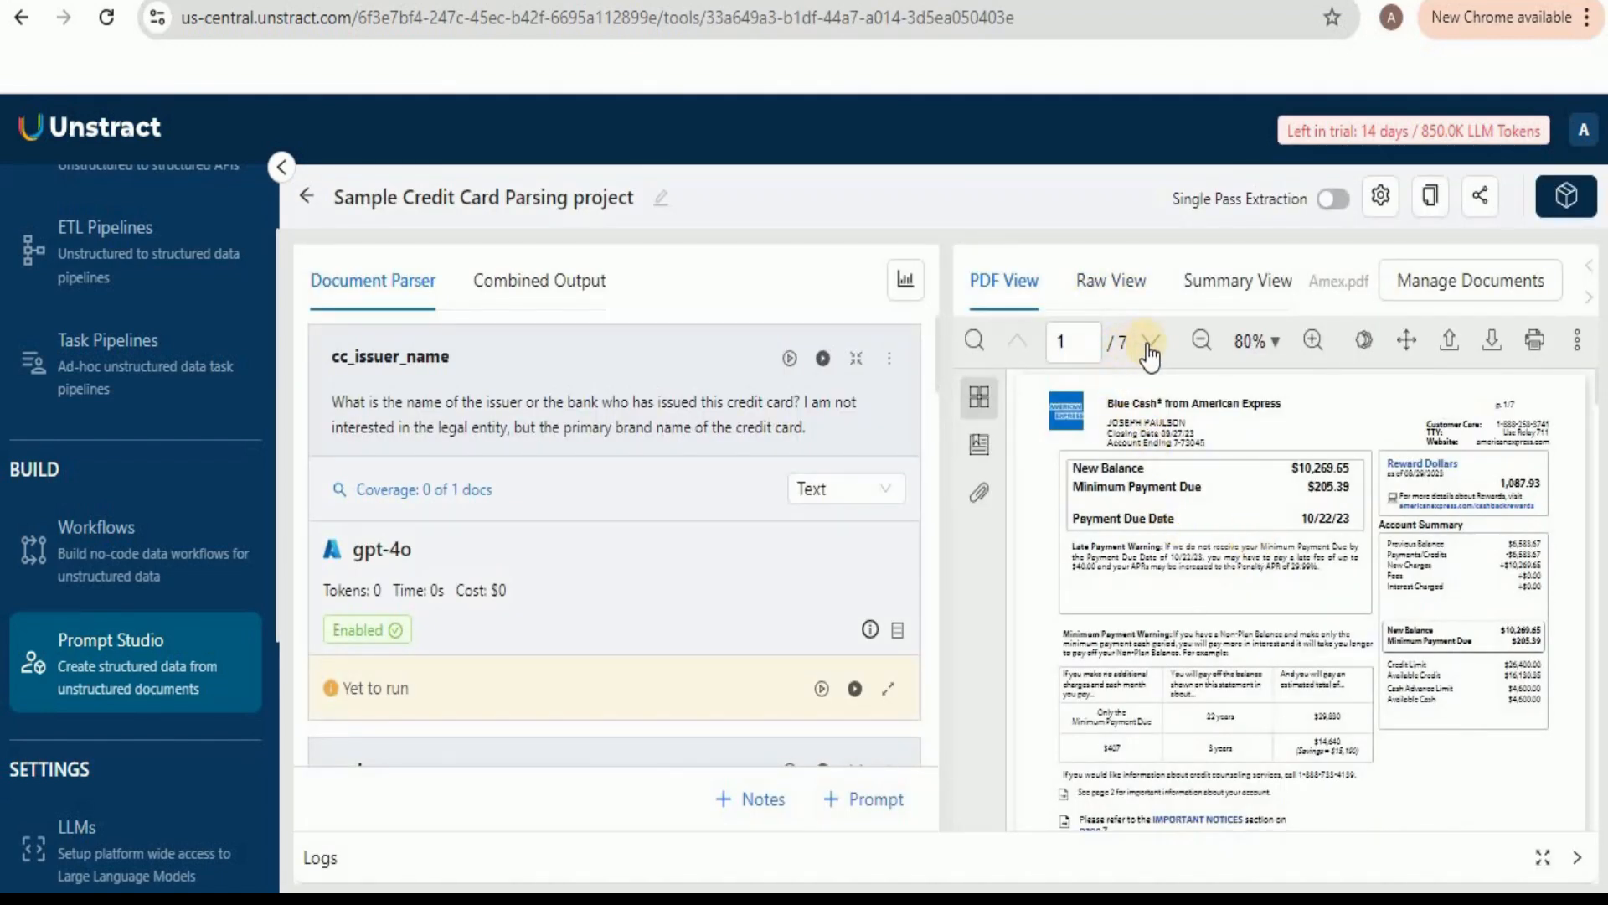
pyautogui.moveTo(937, 341)
pyautogui.mouseDown()
pyautogui.moveTo(952, 545)
pyautogui.moveTo(935, 749)
pyautogui.moveTo(949, 249)
pyautogui.mouseUp()
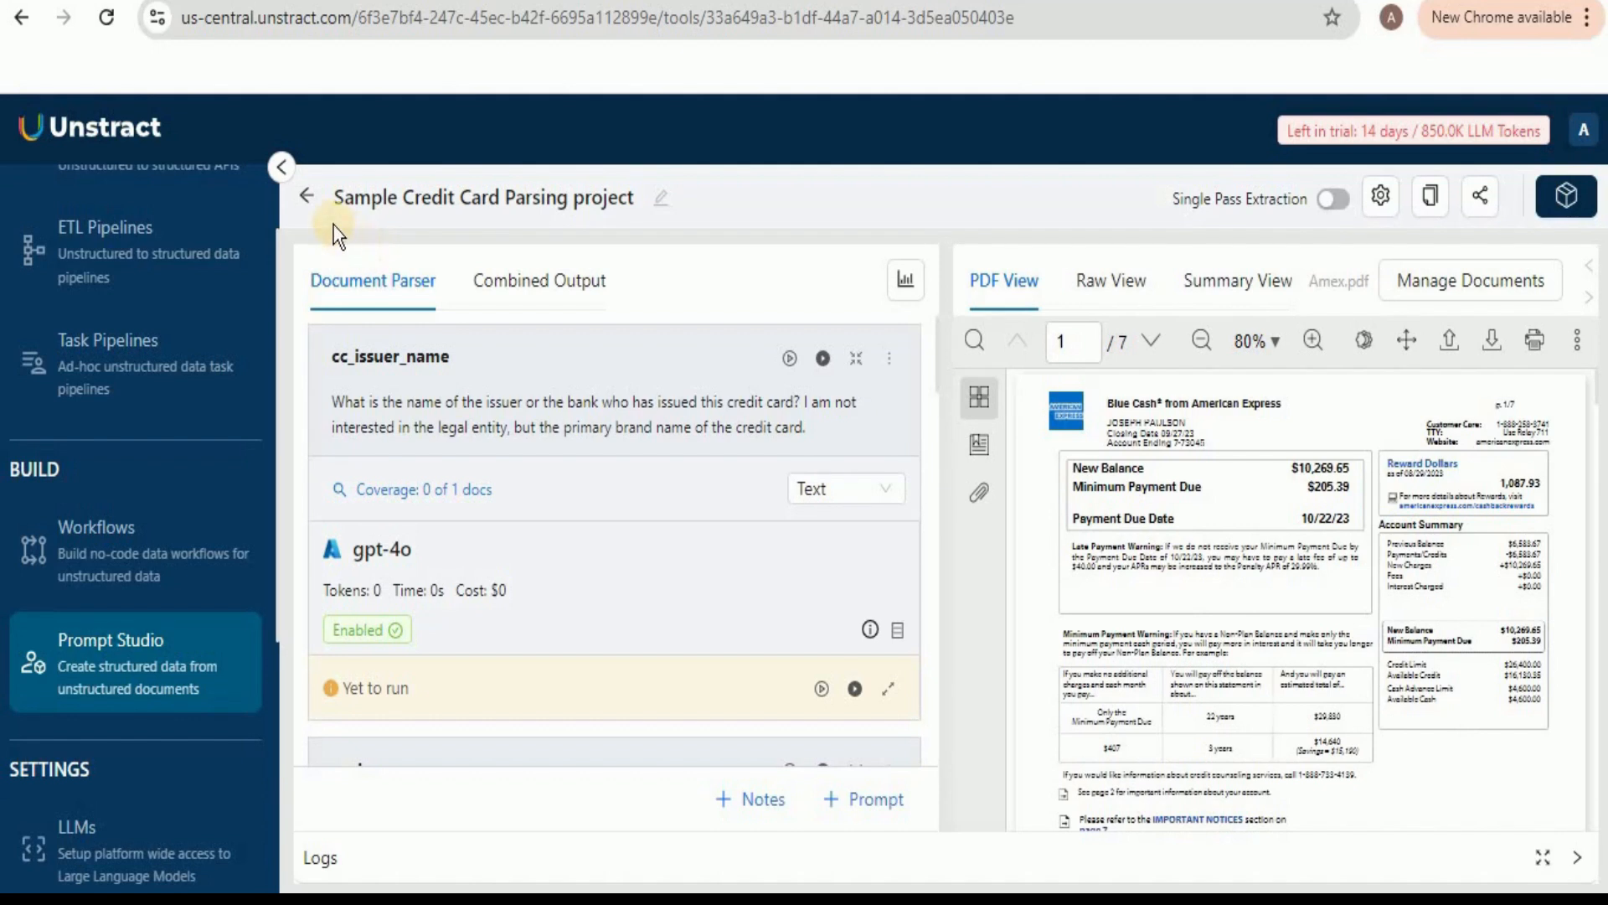
pyautogui.click(306, 196)
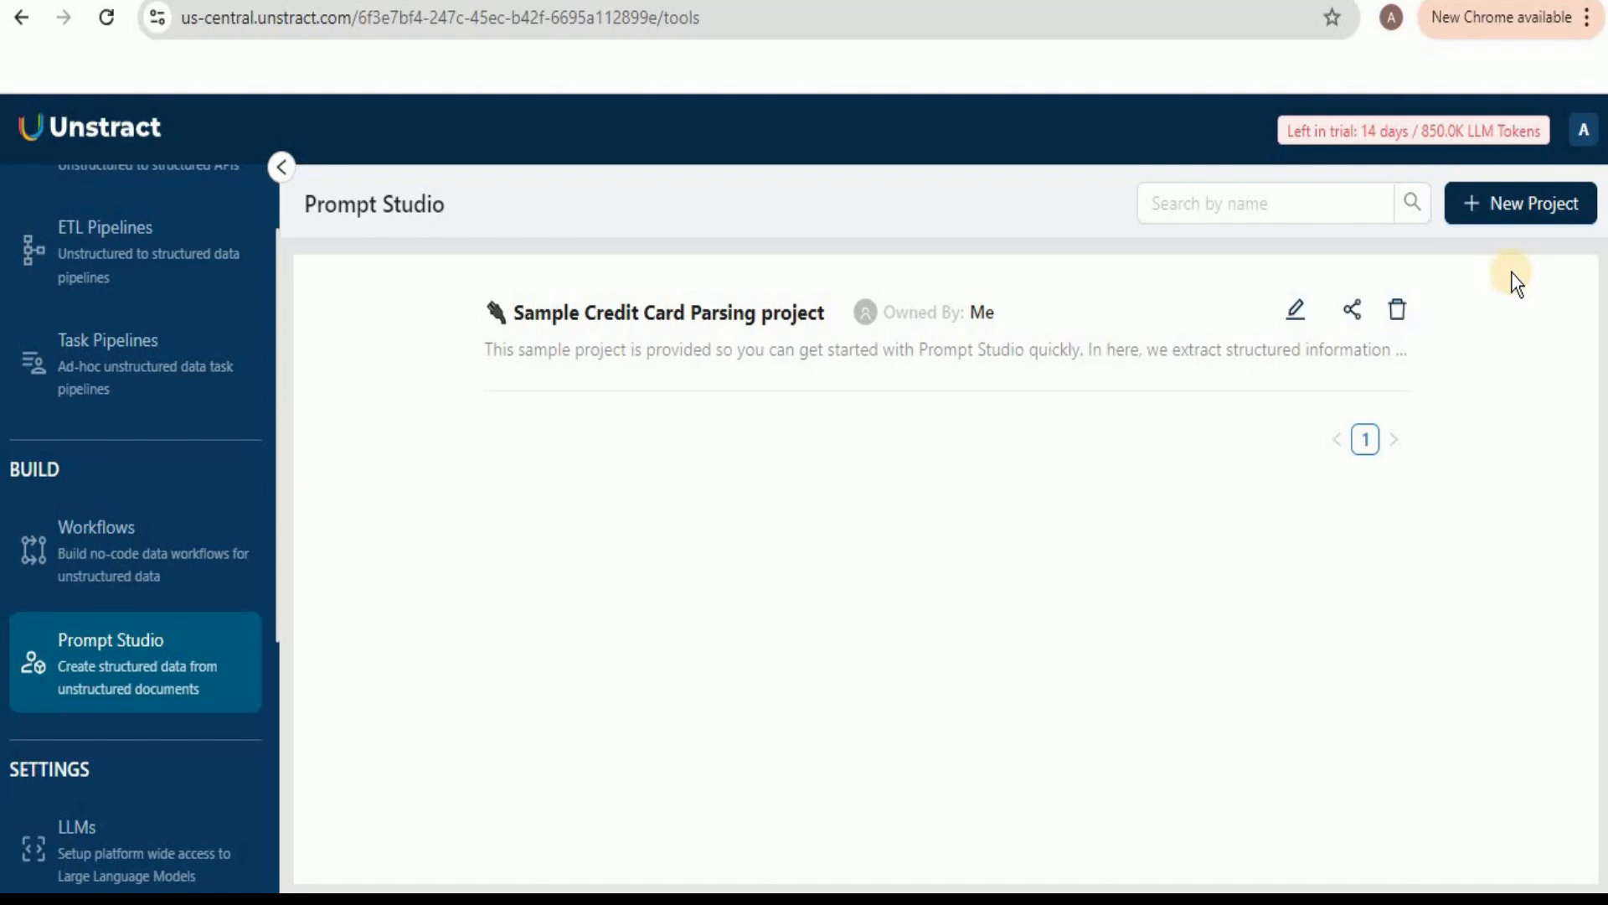
# Step: Create a project named "Credit Card Info retrieval" with author Skillcurb and description "Extract credit card information from credit card statements from different bank"
pyautogui.click(1503, 206)
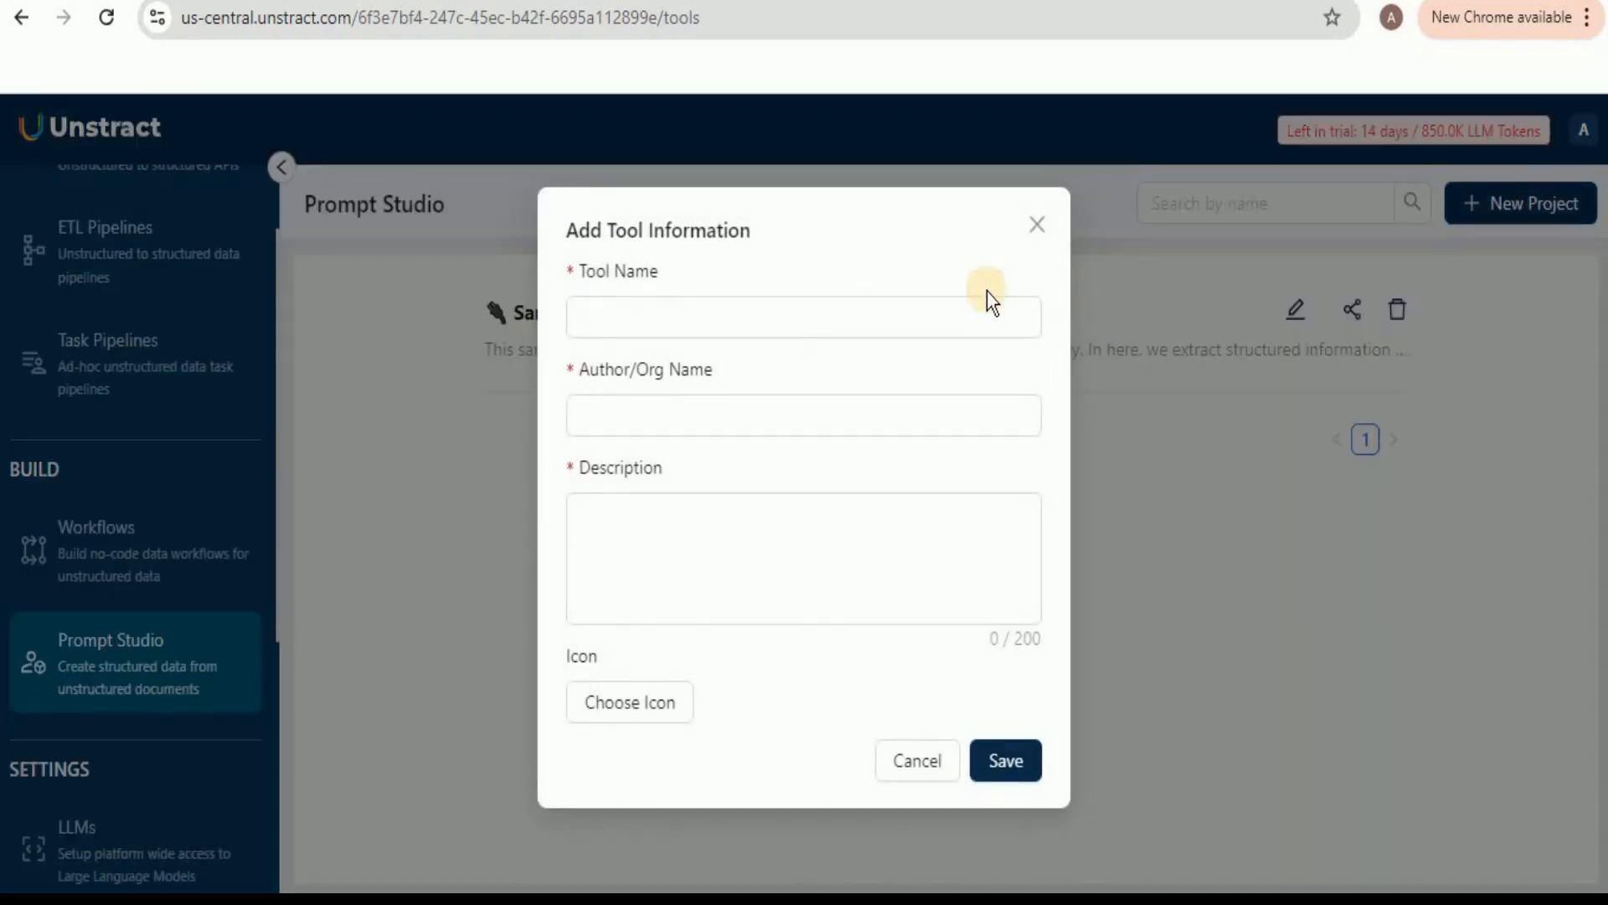
pyautogui.click(833, 334)
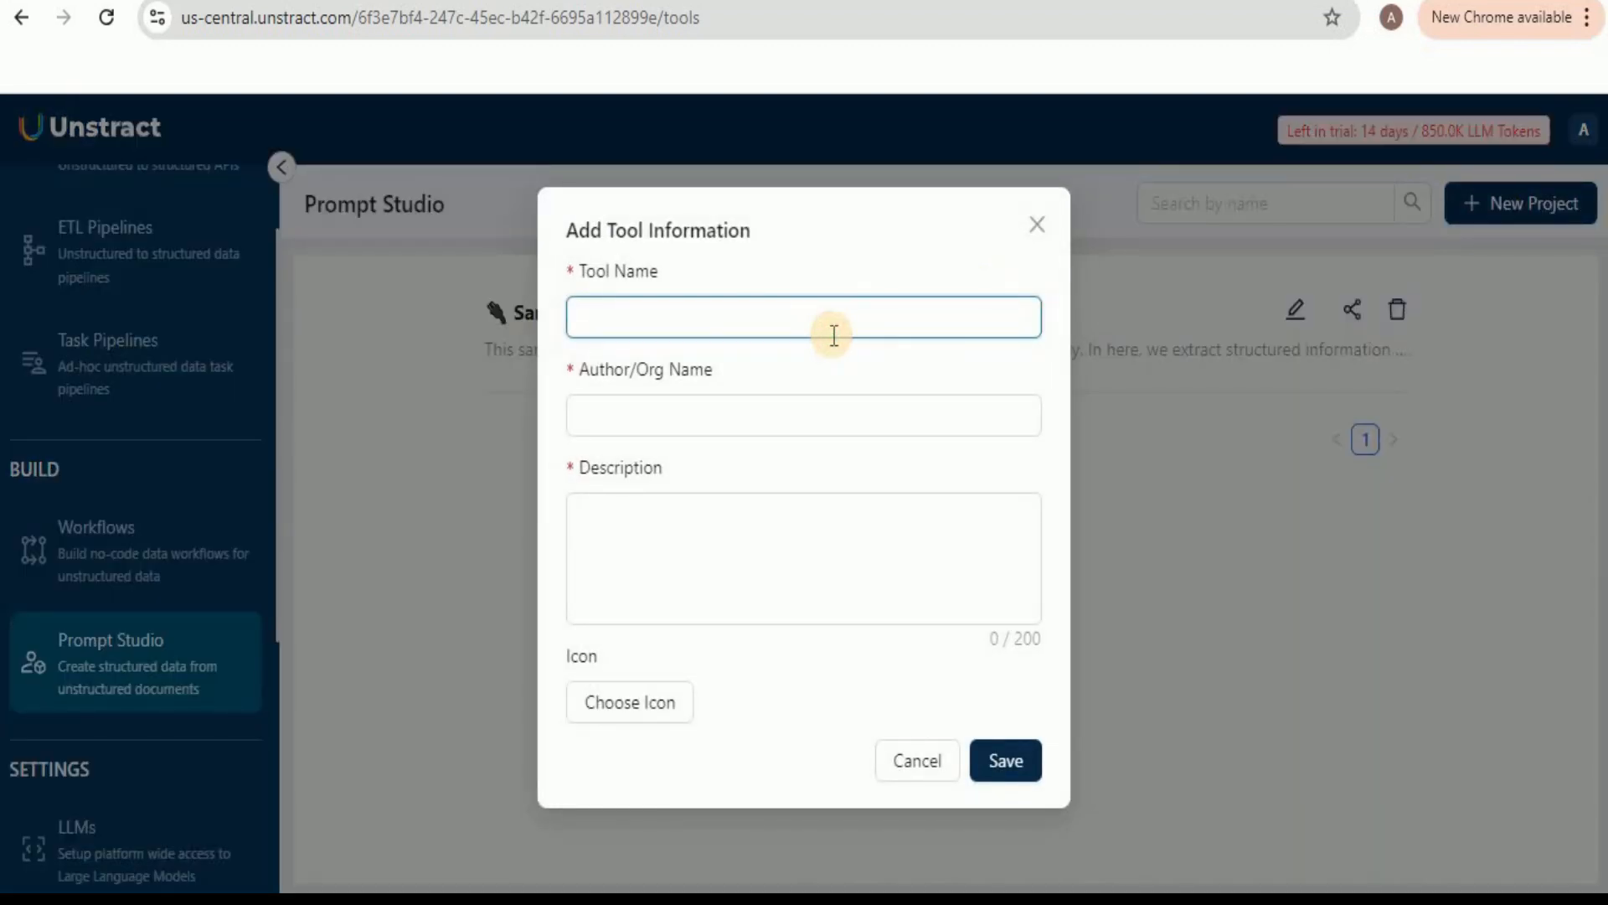
pyautogui.write('Credit Card Info retrieval')
pyautogui.click(708, 420)
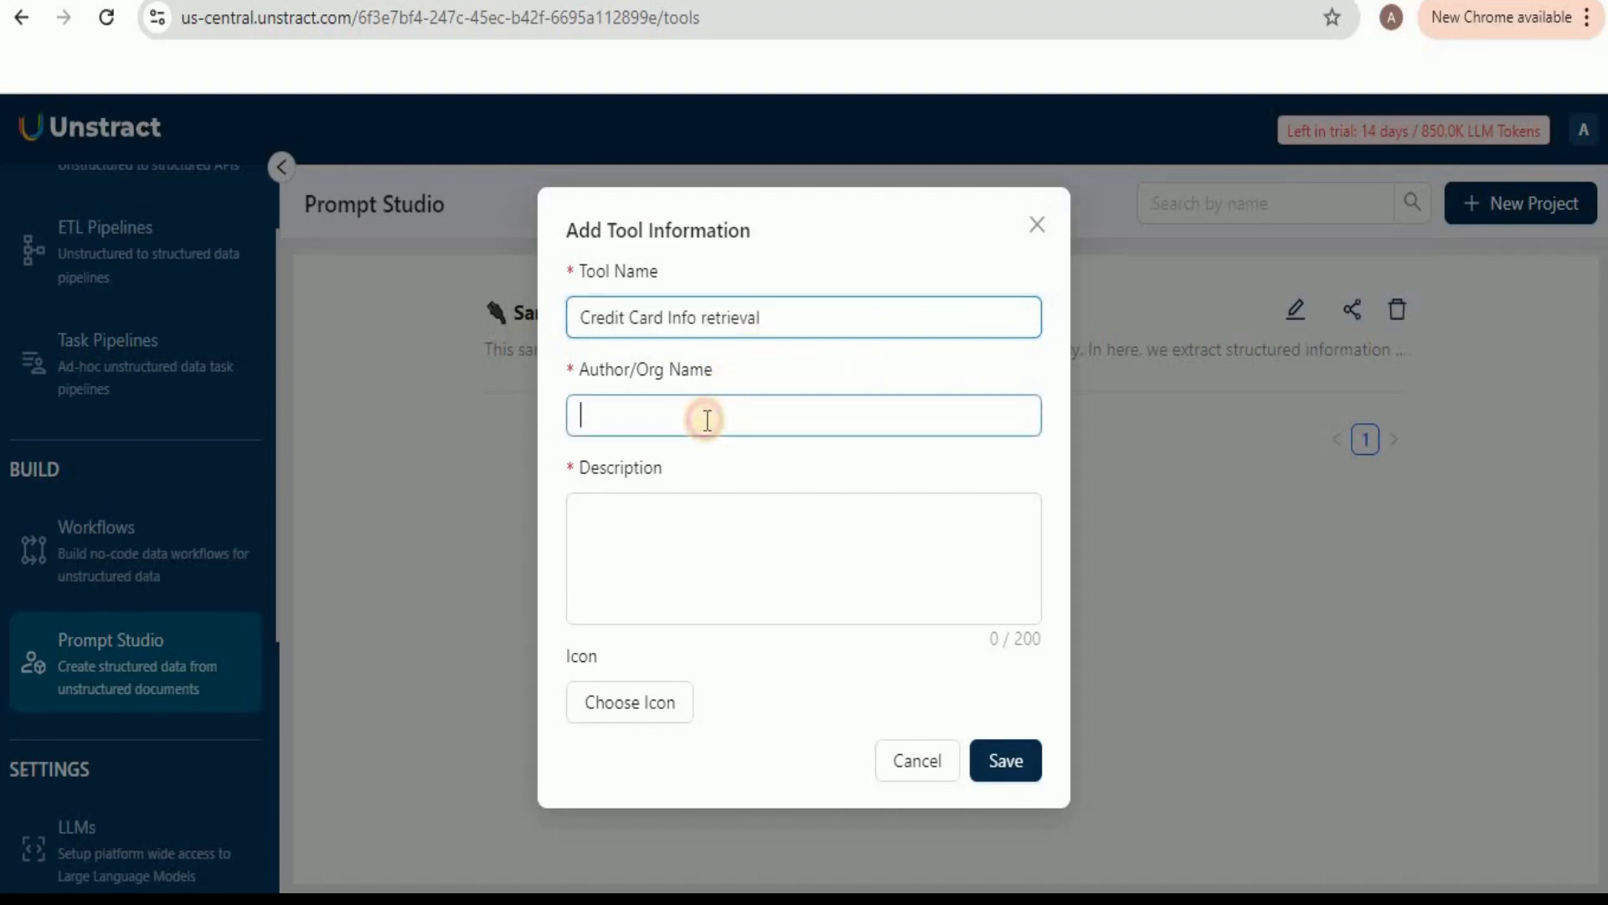
pyautogui.write('Skillcurb')
pyautogui.click(718, 533)
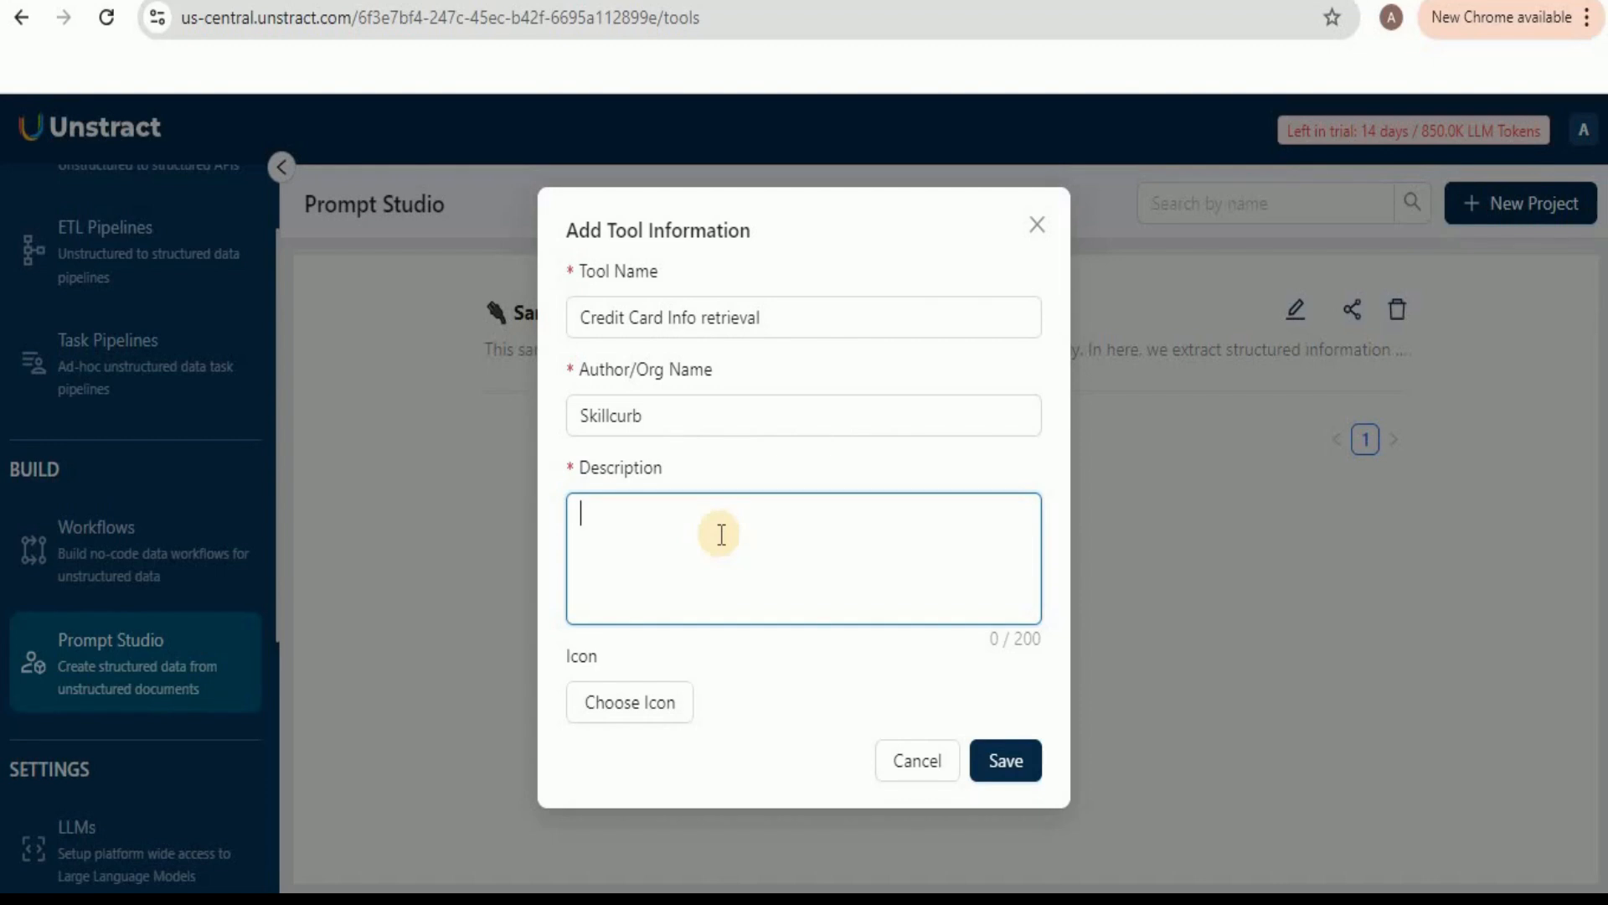
pyautogui.write('Extract credit card information from credit card statements from different bank')
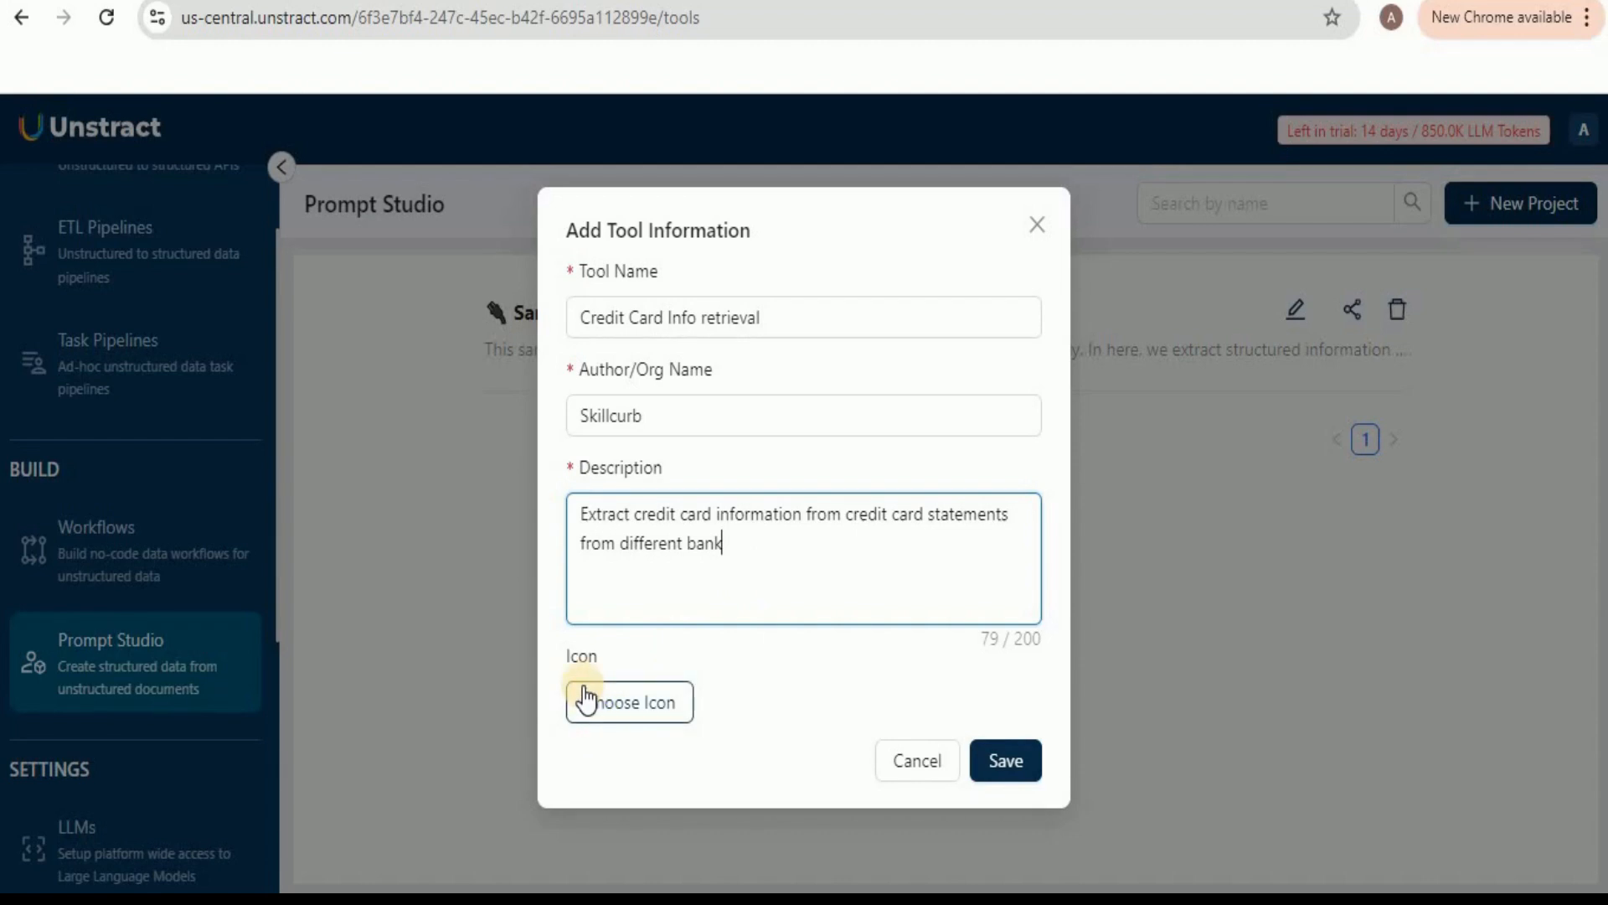
pyautogui.click(1013, 762)
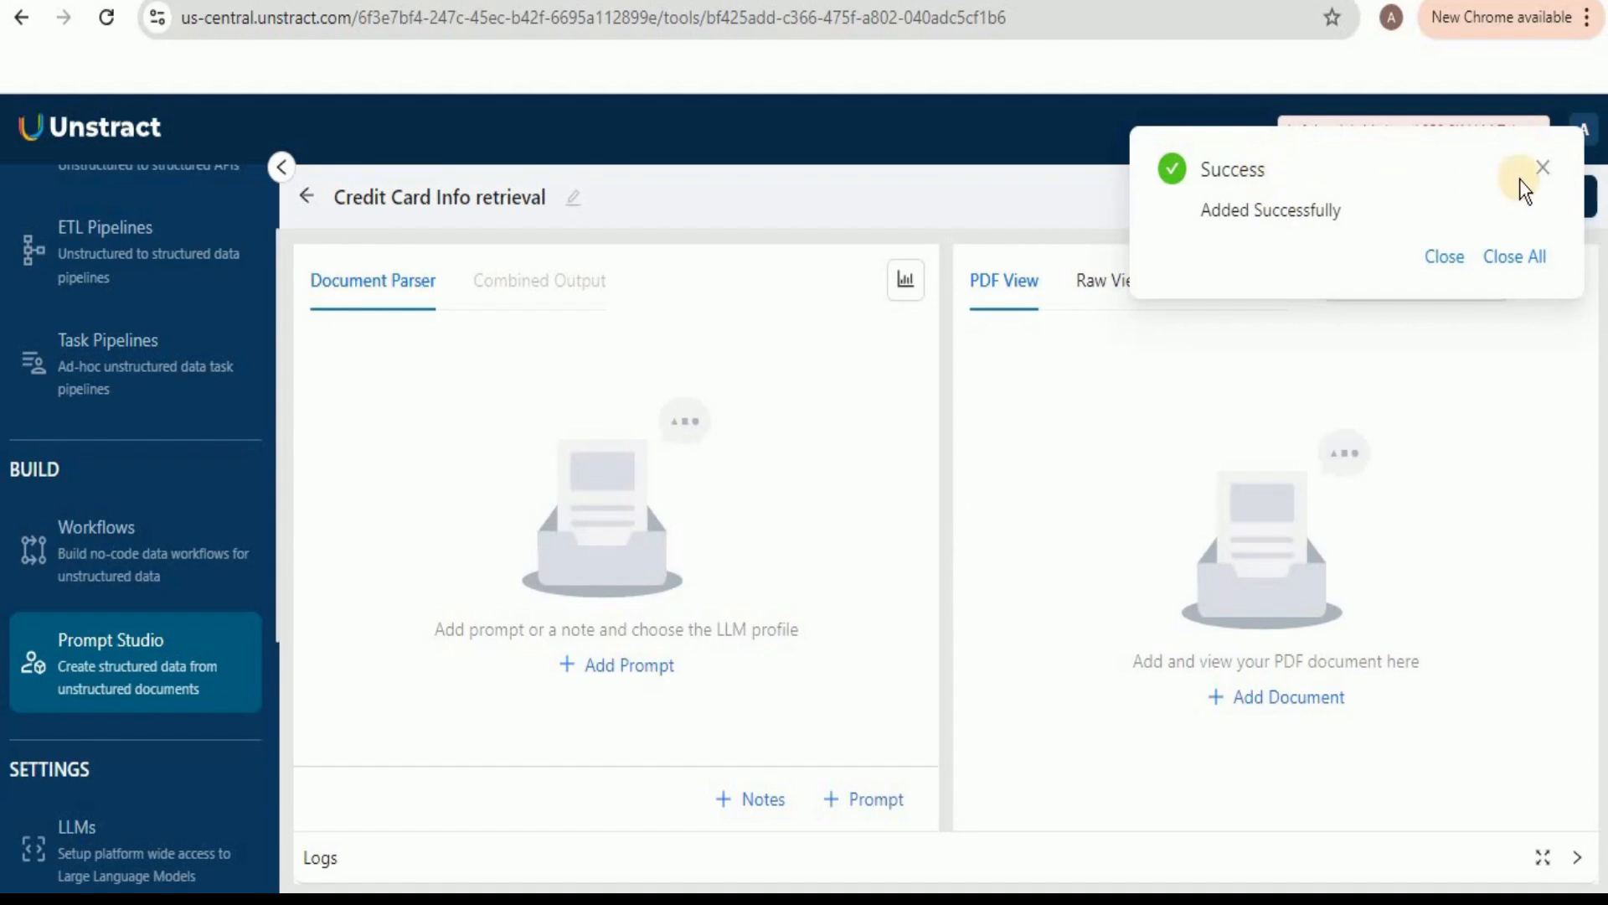
pyautogui.click(1541, 168)
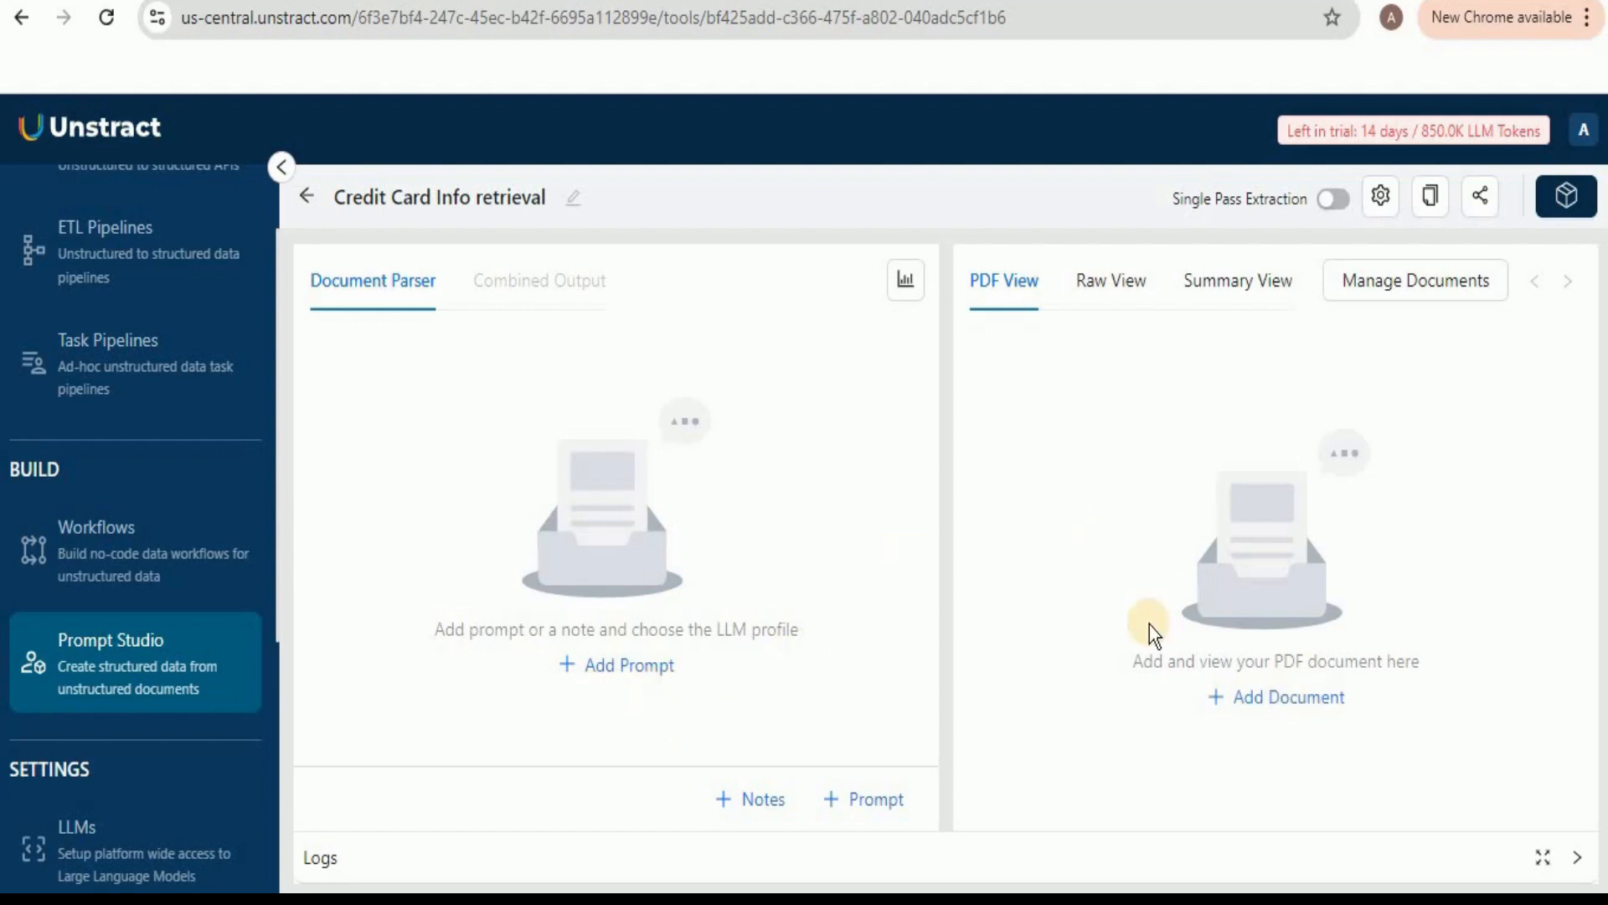
# Step: Upload c3.pdf, c5.pdf, c6.pdf and c7.pdf to the project and select c3.pdf as the displayed document
pyautogui.click(1260, 695)
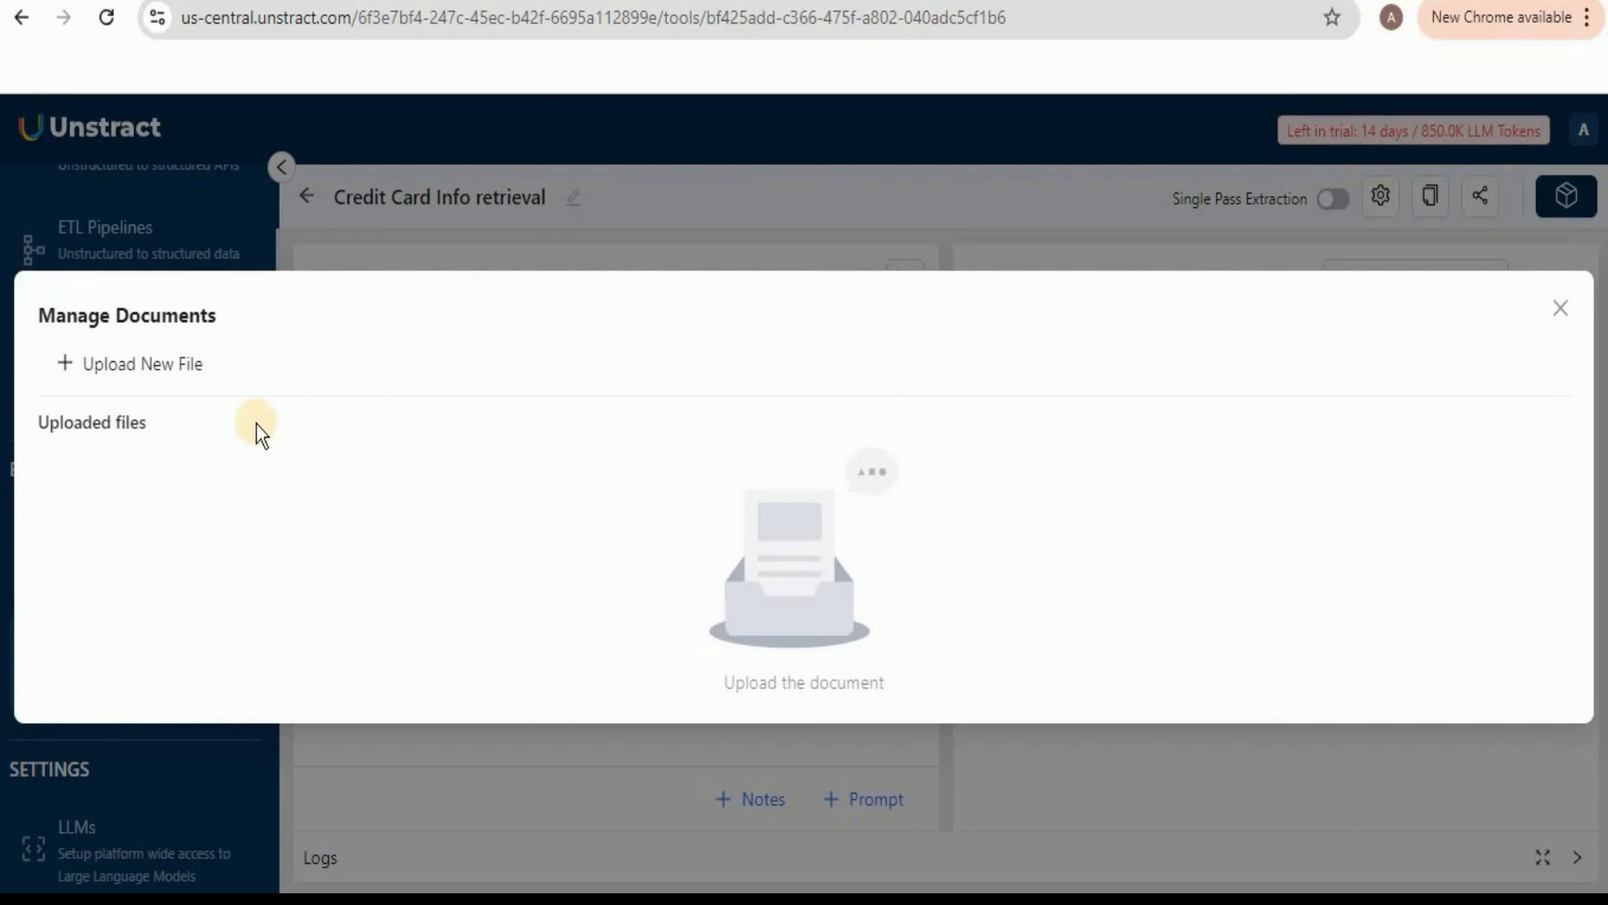
pyautogui.click(172, 373)
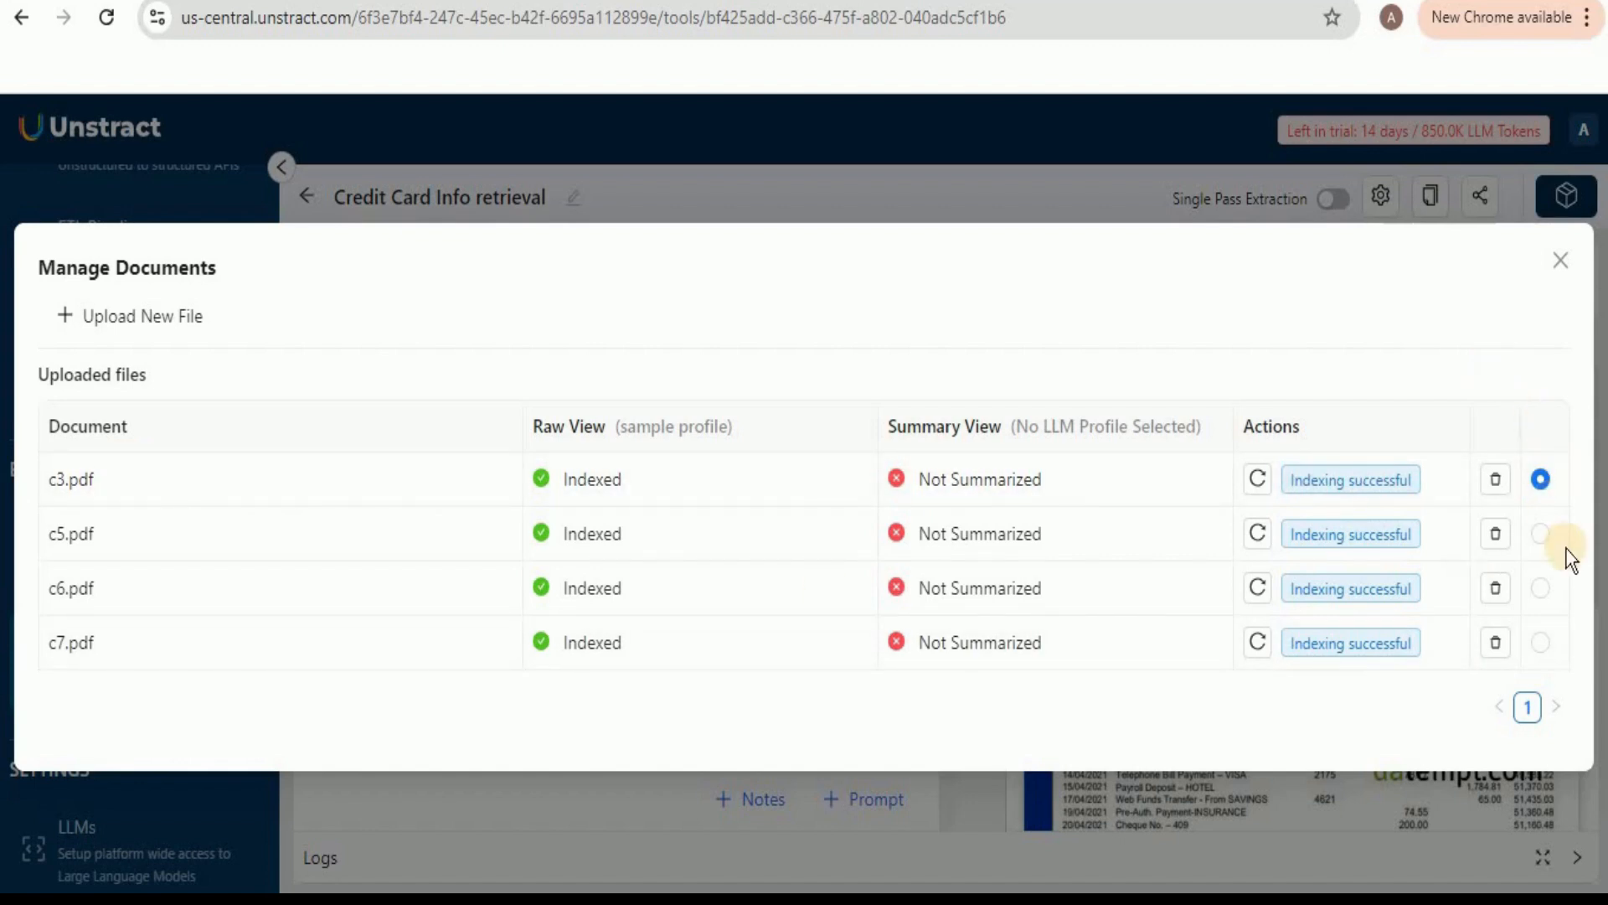
pyautogui.click(1542, 481)
pyautogui.click(1562, 260)
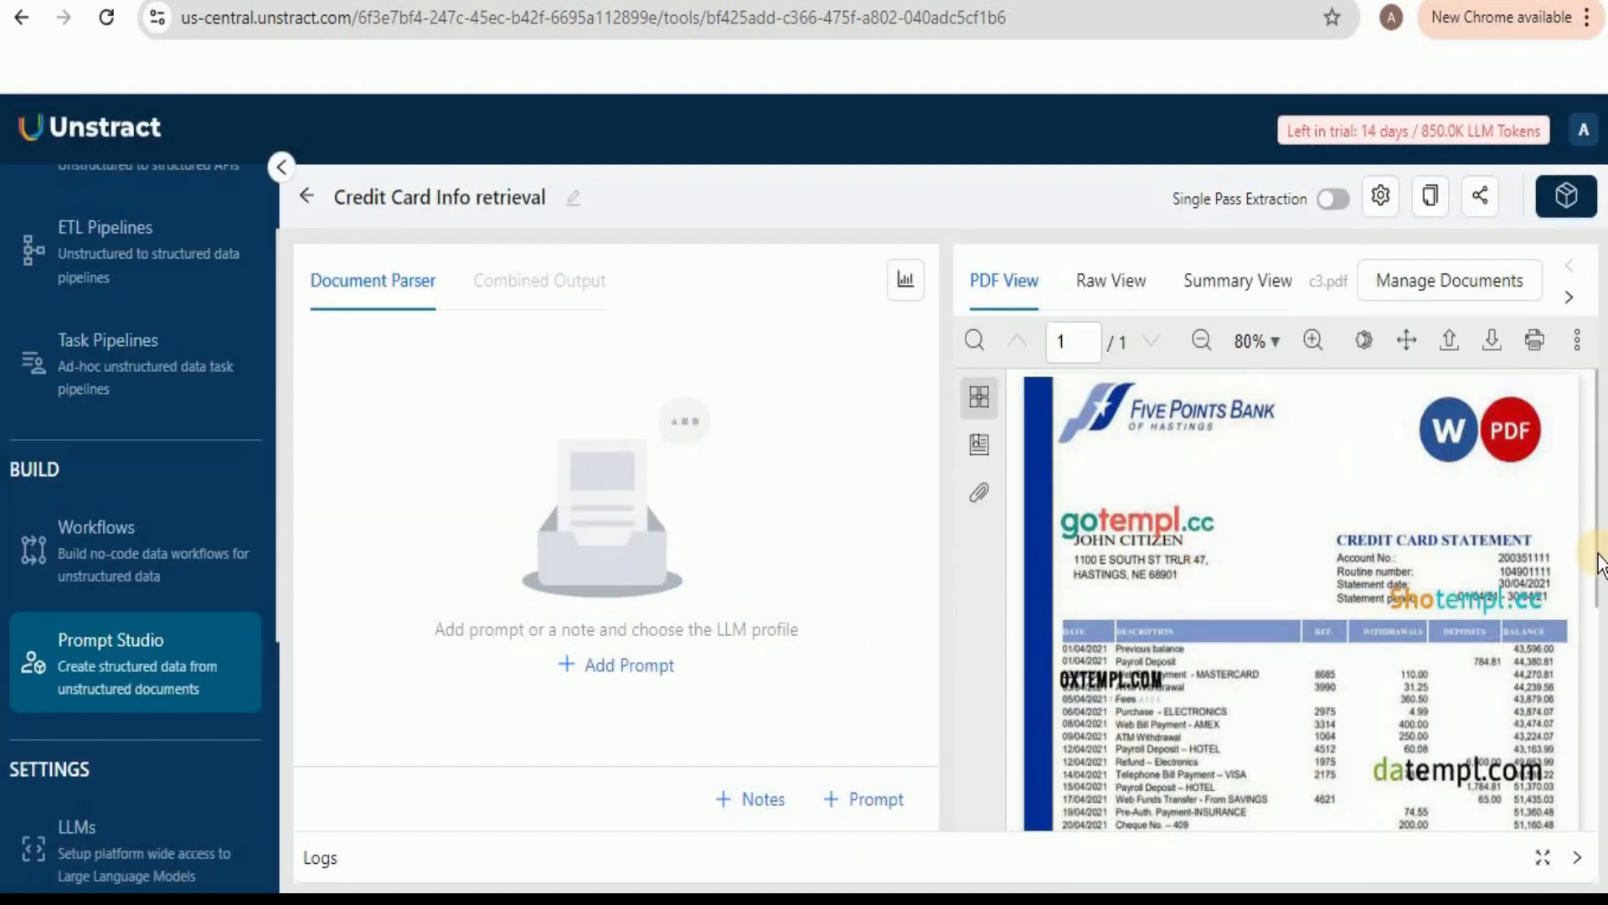
pyautogui.scroll(-1, 1599, 559)
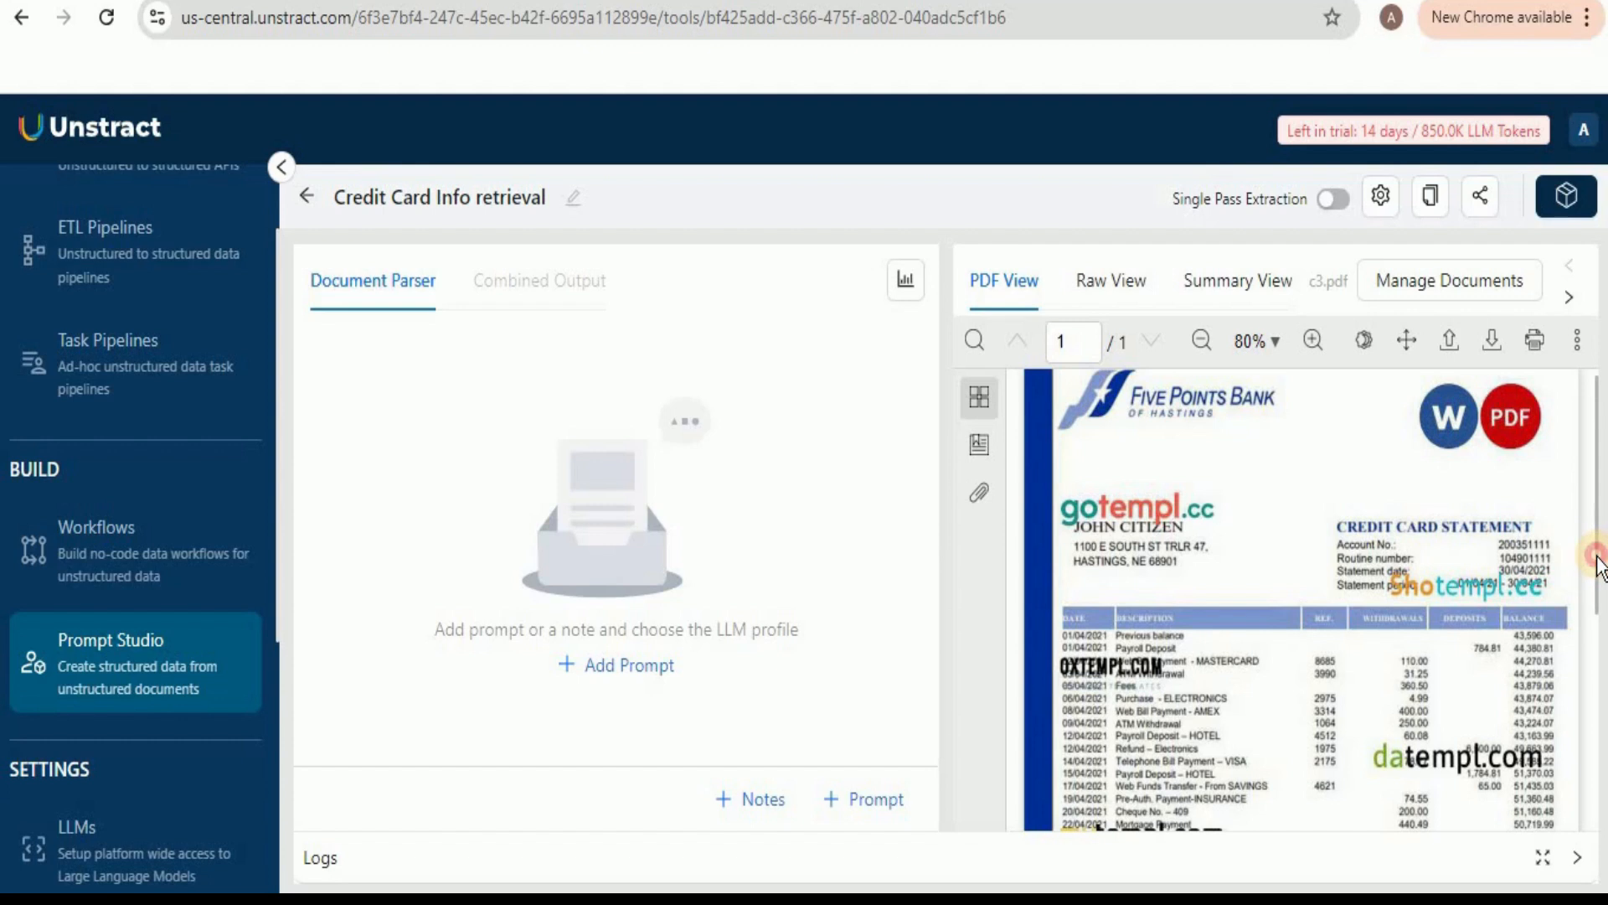
# Step: Add a prompt to the Credit Card Info retrieval project and rename it Issuer_name
pyautogui.moveTo(1599, 559); pyautogui.dragTo(1598, 634)
pyautogui.moveTo(1598, 636); pyautogui.dragTo(1598, 759)
pyautogui.moveTo(1591, 563); pyautogui.dragTo(1591, 461)
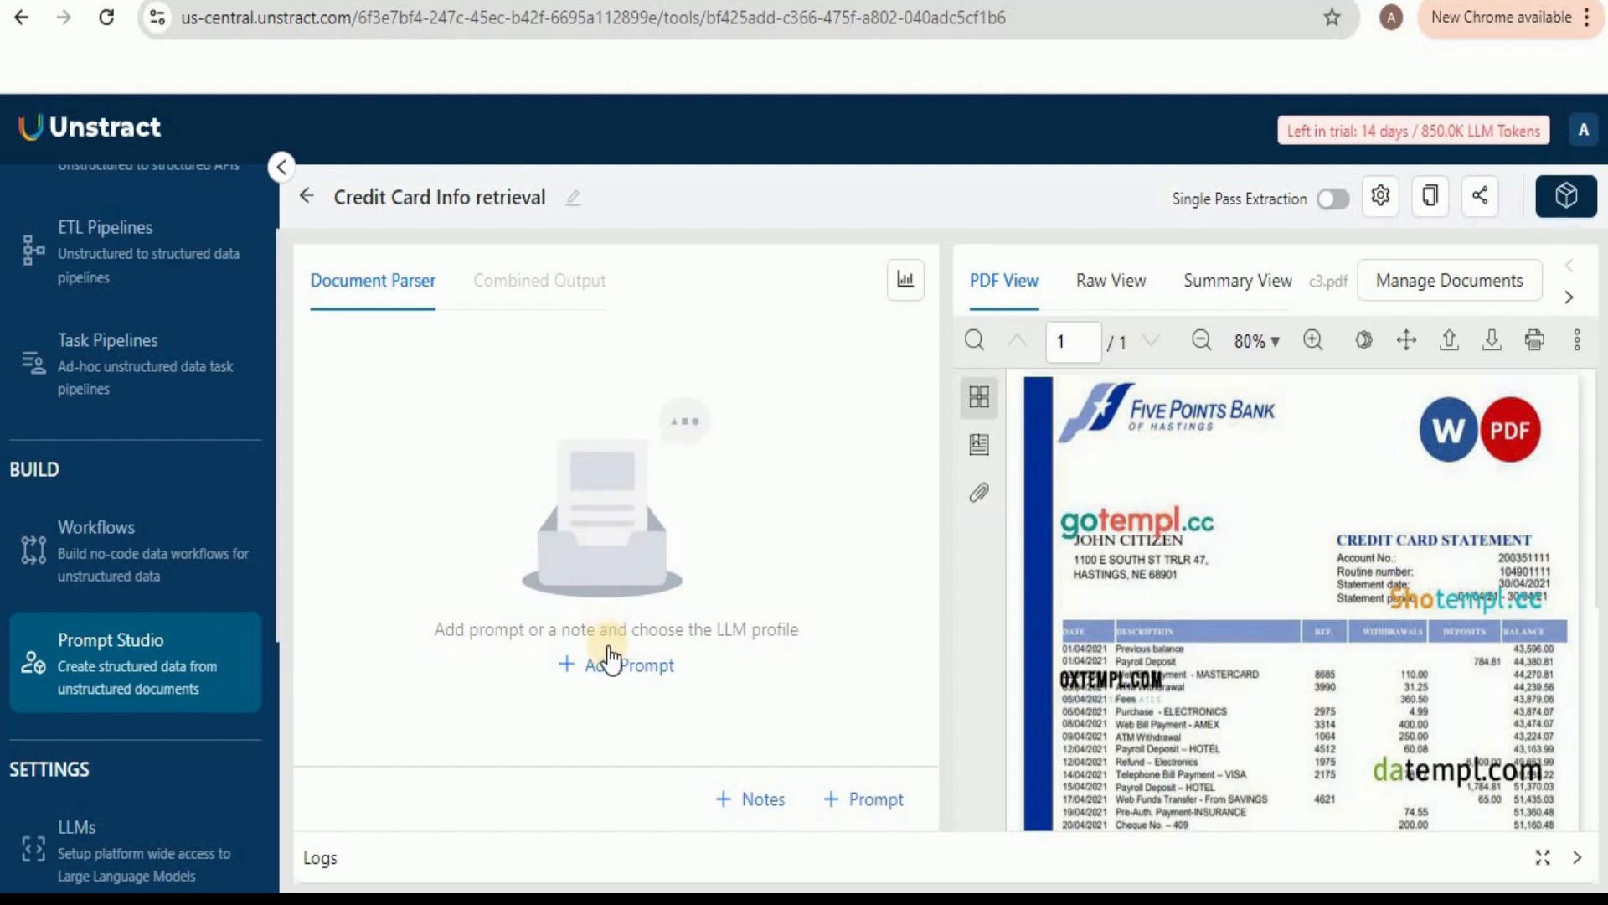
pyautogui.click(612, 675)
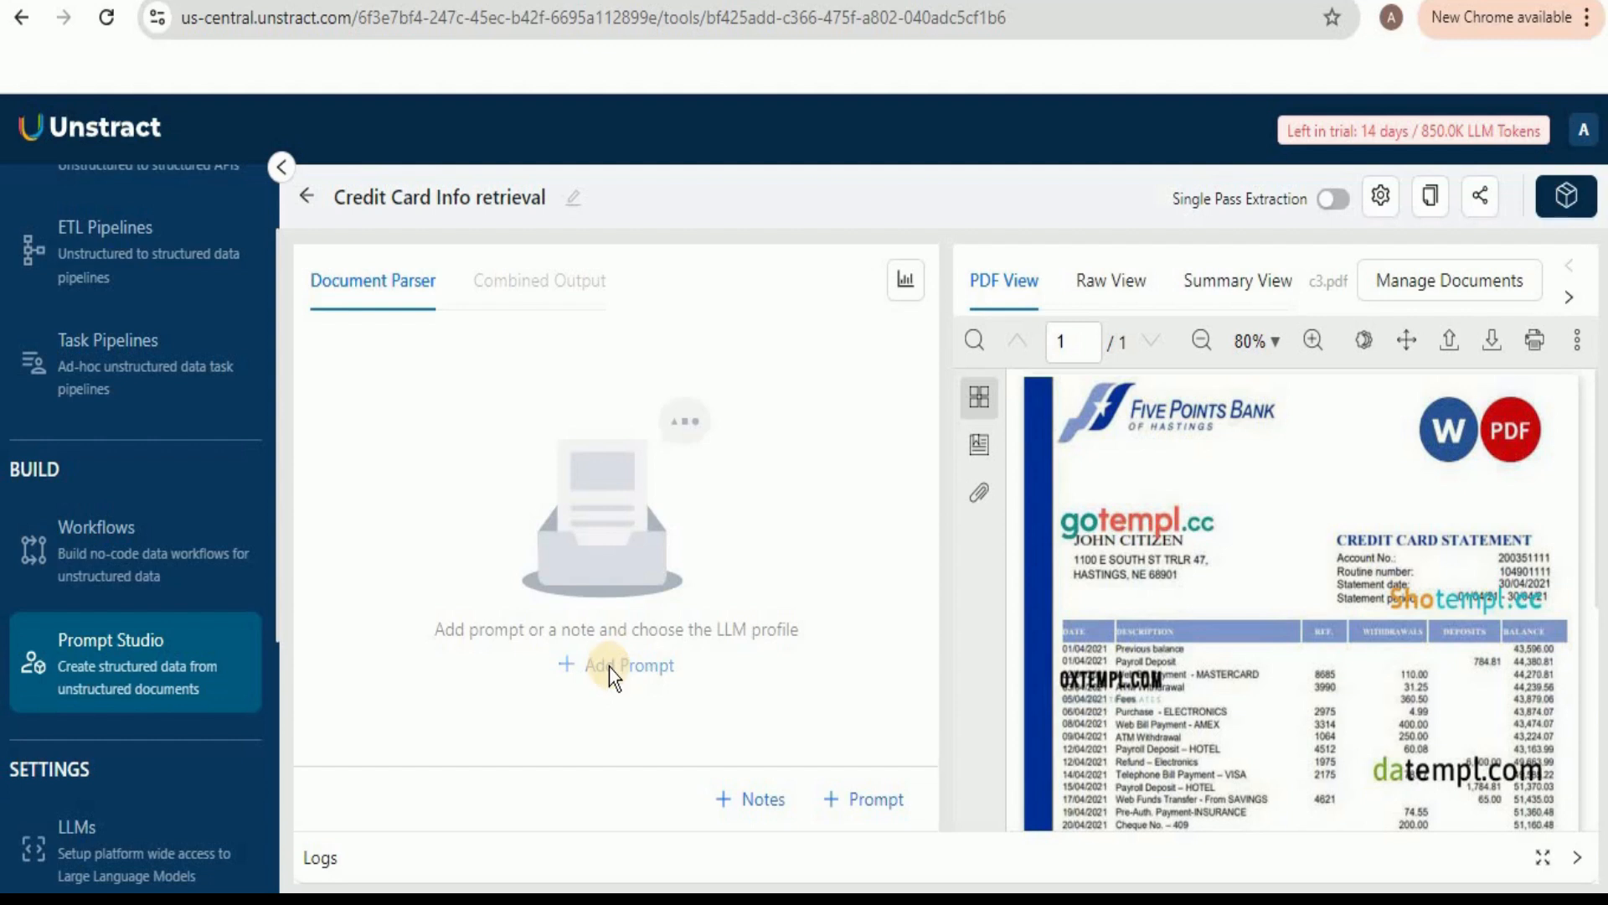
pyautogui.click(536, 357)
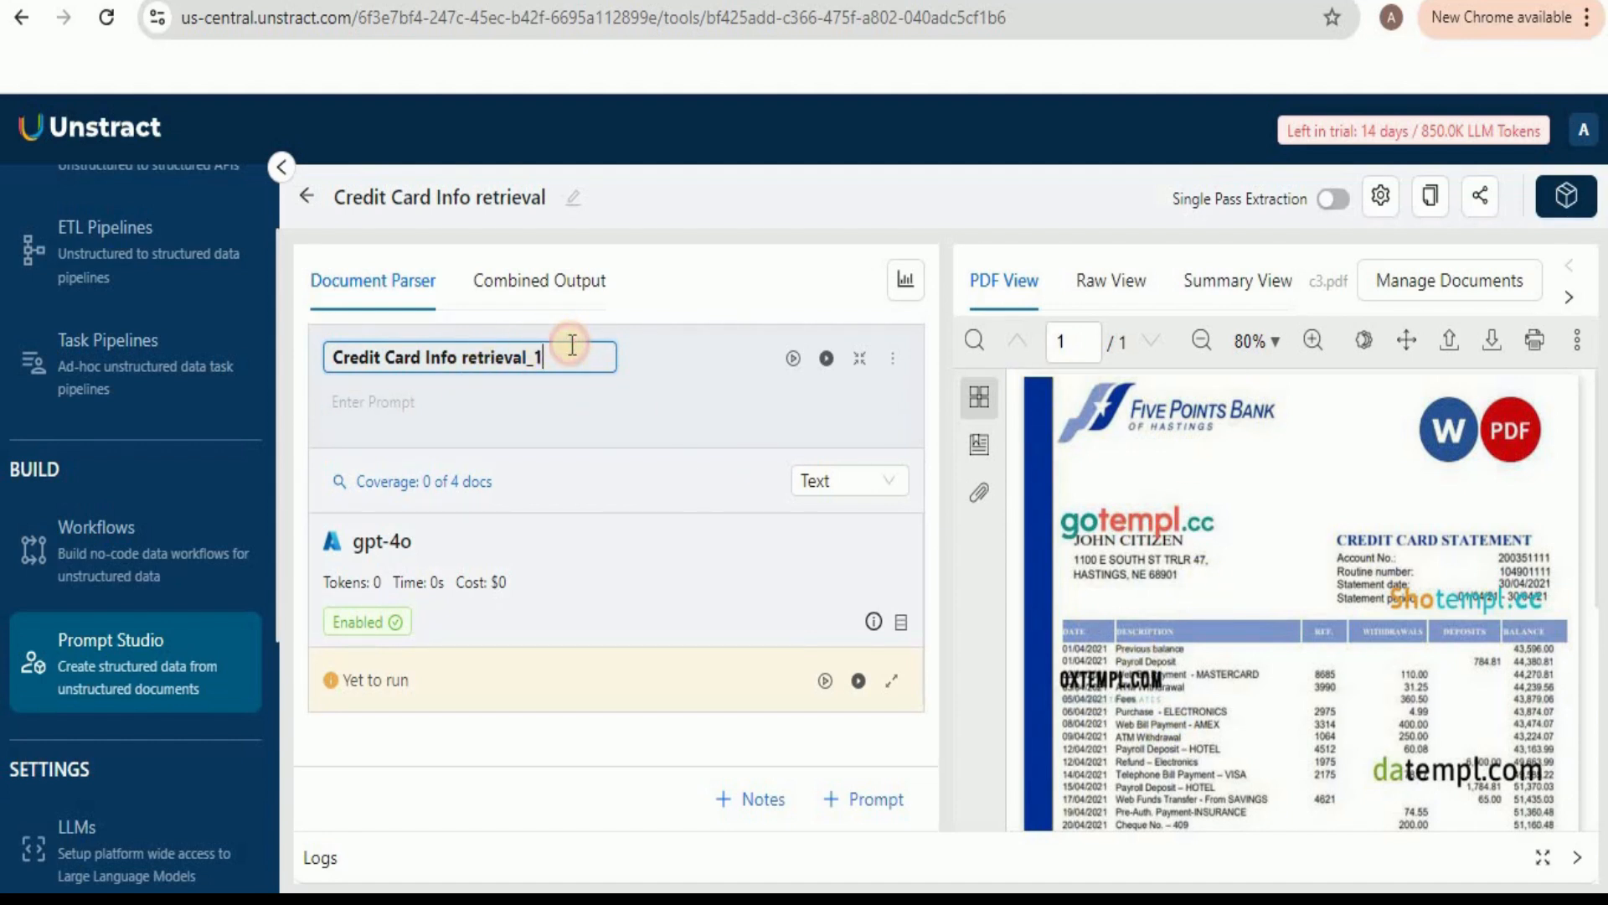
pyautogui.press('BackSpace')
pyautogui.press('BackSpace')
pyautogui.press('BackSpace')
pyautogui.press('BackSpace')
pyautogui.press('BackSpace')
pyautogui.press('BackSpace')
pyautogui.press('BackSpace')
pyautogui.press('BackSpace')
pyautogui.press('BackSpace')
pyautogui.press('BackSpace')
pyautogui.press('BackSpace')
pyautogui.press('BackSpace')
pyautogui.press('BackSpace')
pyautogui.press('BackSpace')
pyautogui.press('BackSpace')
pyautogui.press('BackSpace')
pyautogui.press('BackSpace')
pyautogui.press('BackSpace')
pyautogui.press('BackSpace')
pyautogui.press('BackSpace')
pyautogui.write('Issuer_name')
# Step: Write the Issuer_name prompt asking for the card issuer or bank's primary brand name, not the legal entity, and disable the gpt-4o model
pyautogui.click(432, 417)
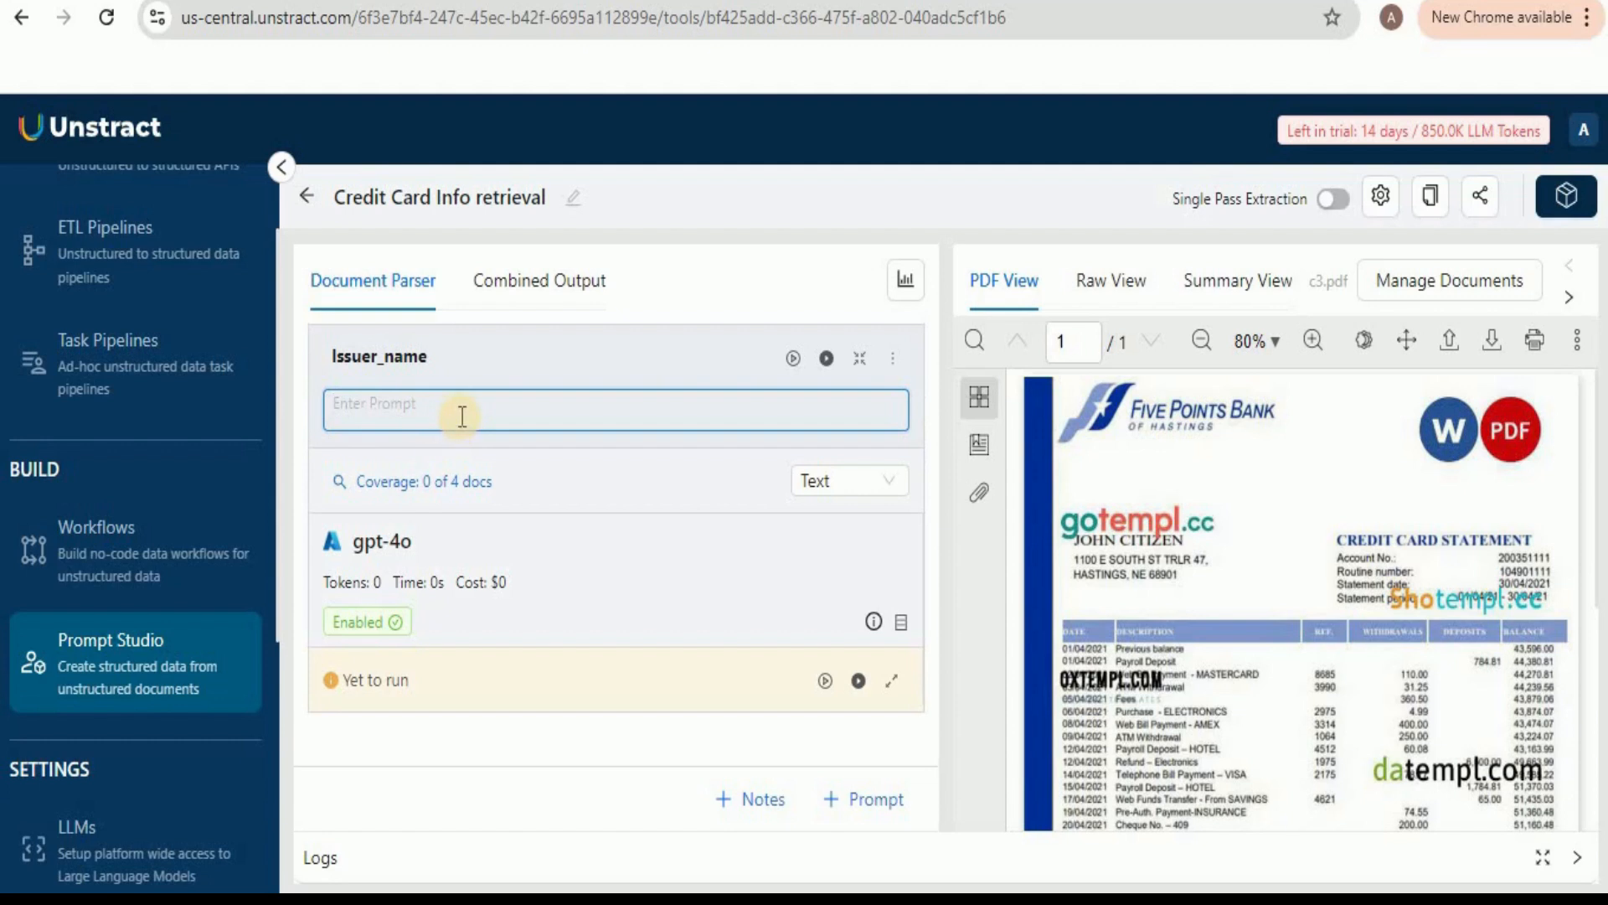
pyautogui.write('What is the name of the issuer or the bank who has issued this credit card? I am not interested in the legal entity, but the primary brand name of the credit card.')
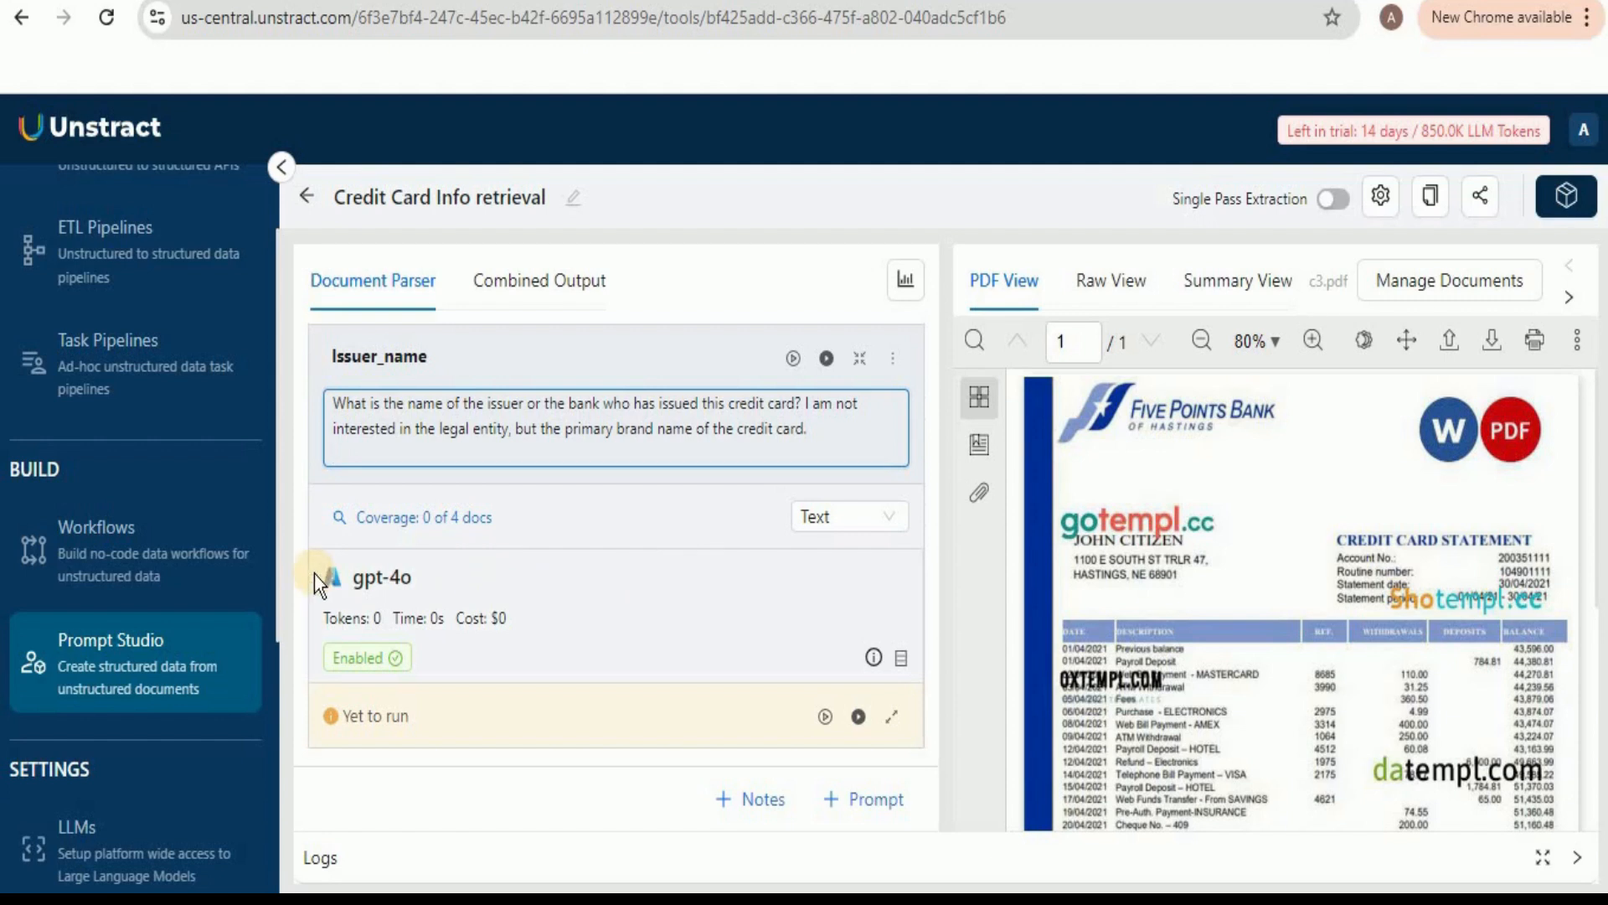
pyautogui.click(383, 659)
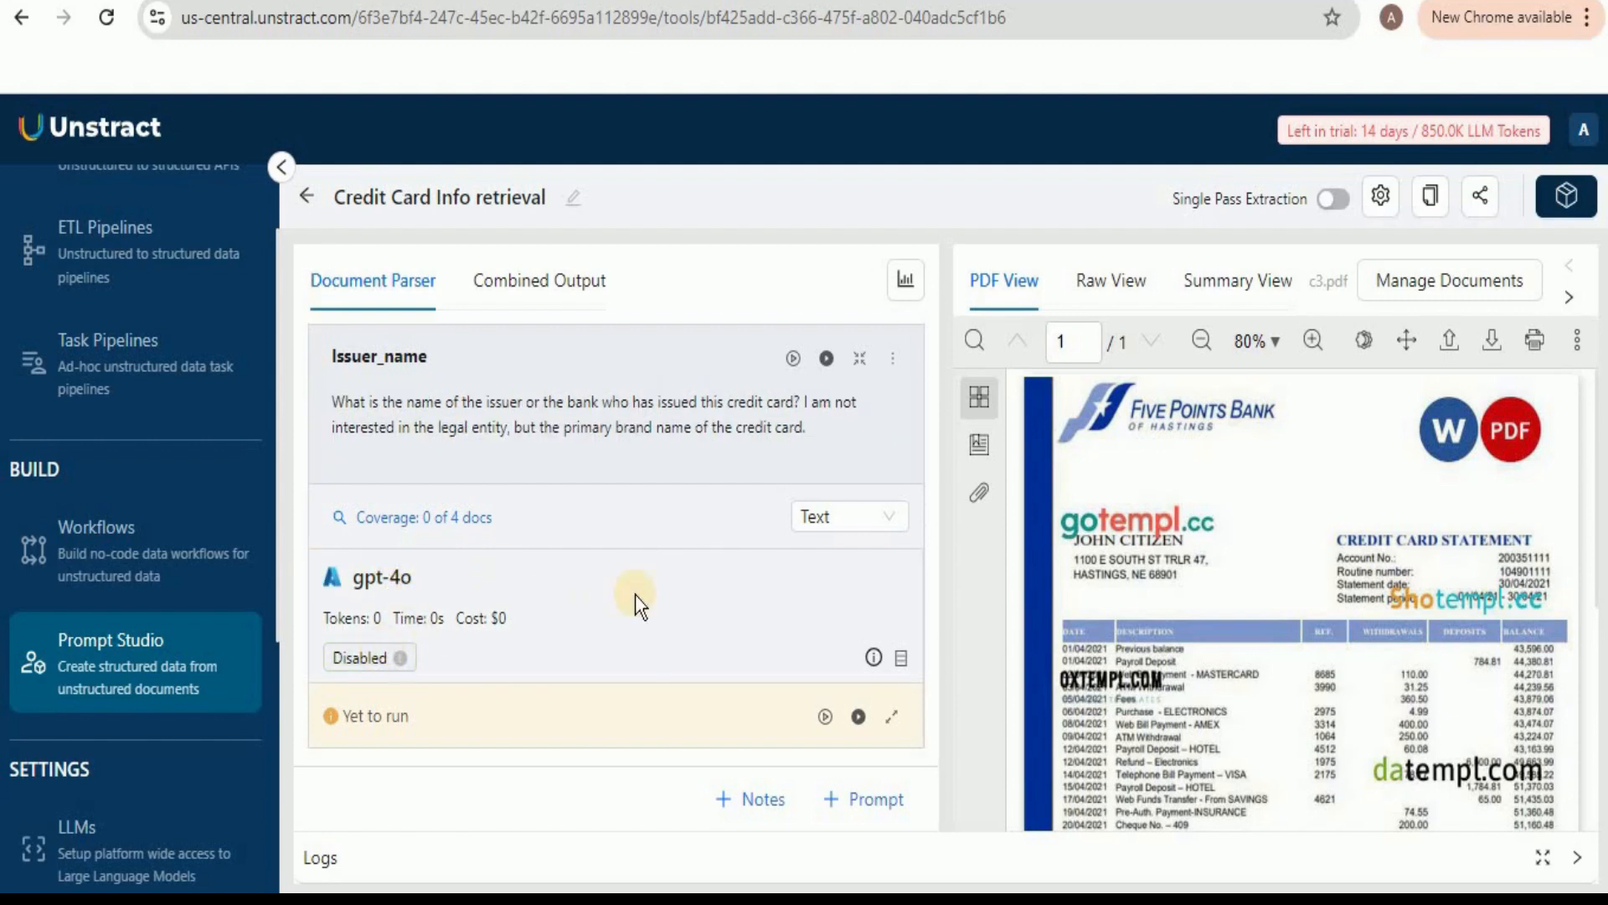
pyautogui.click(1378, 201)
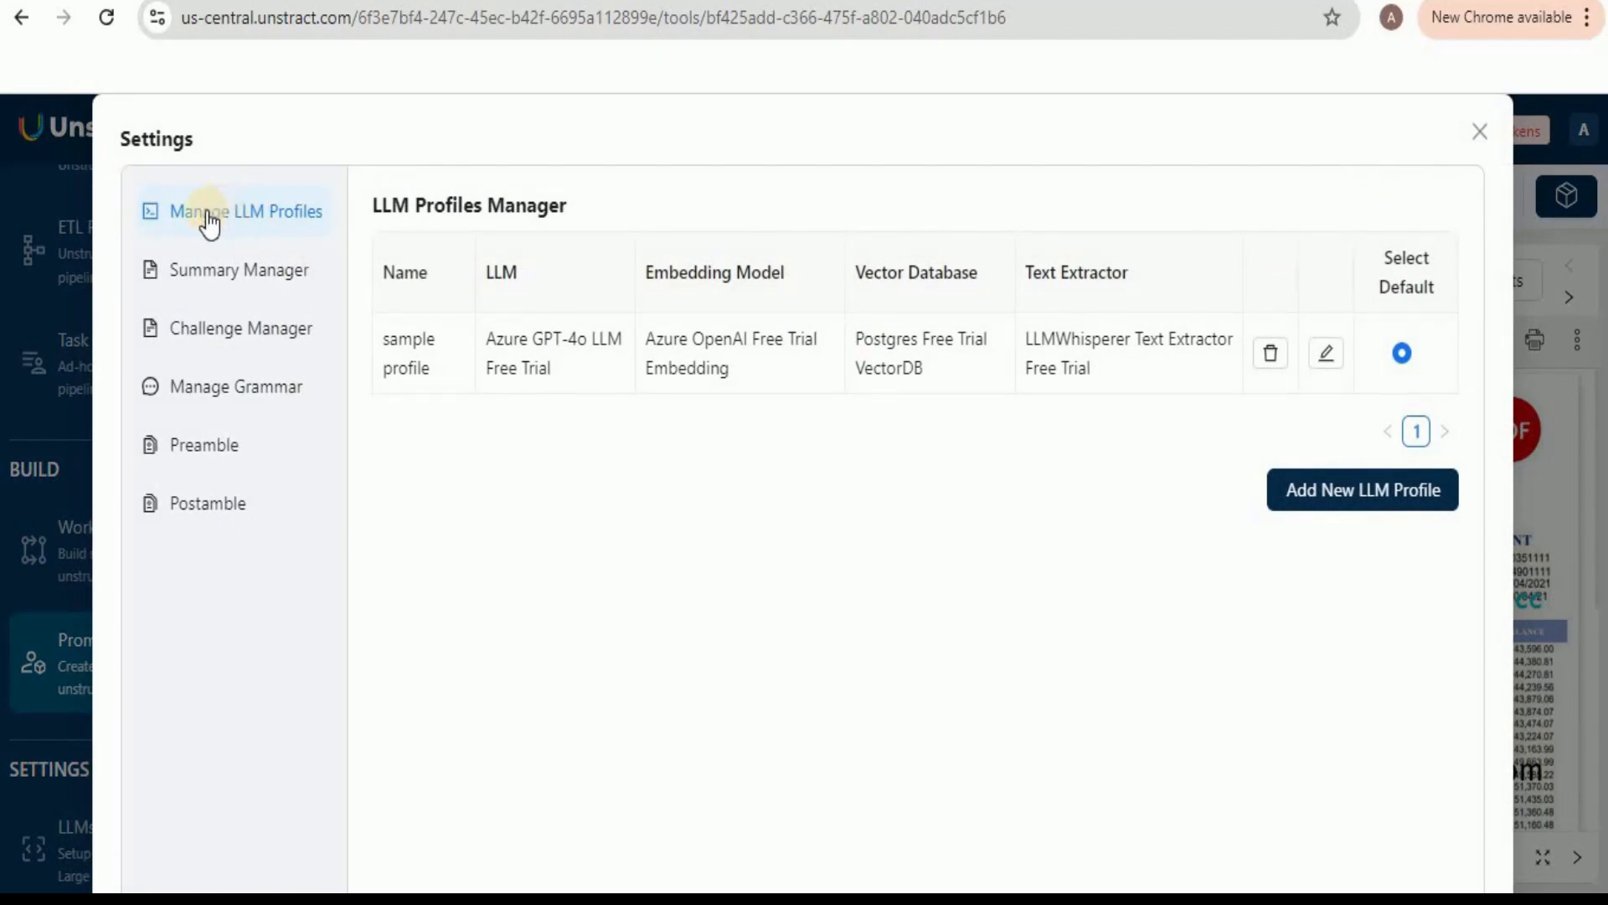
pyautogui.click(1310, 495)
pyautogui.click(531, 284)
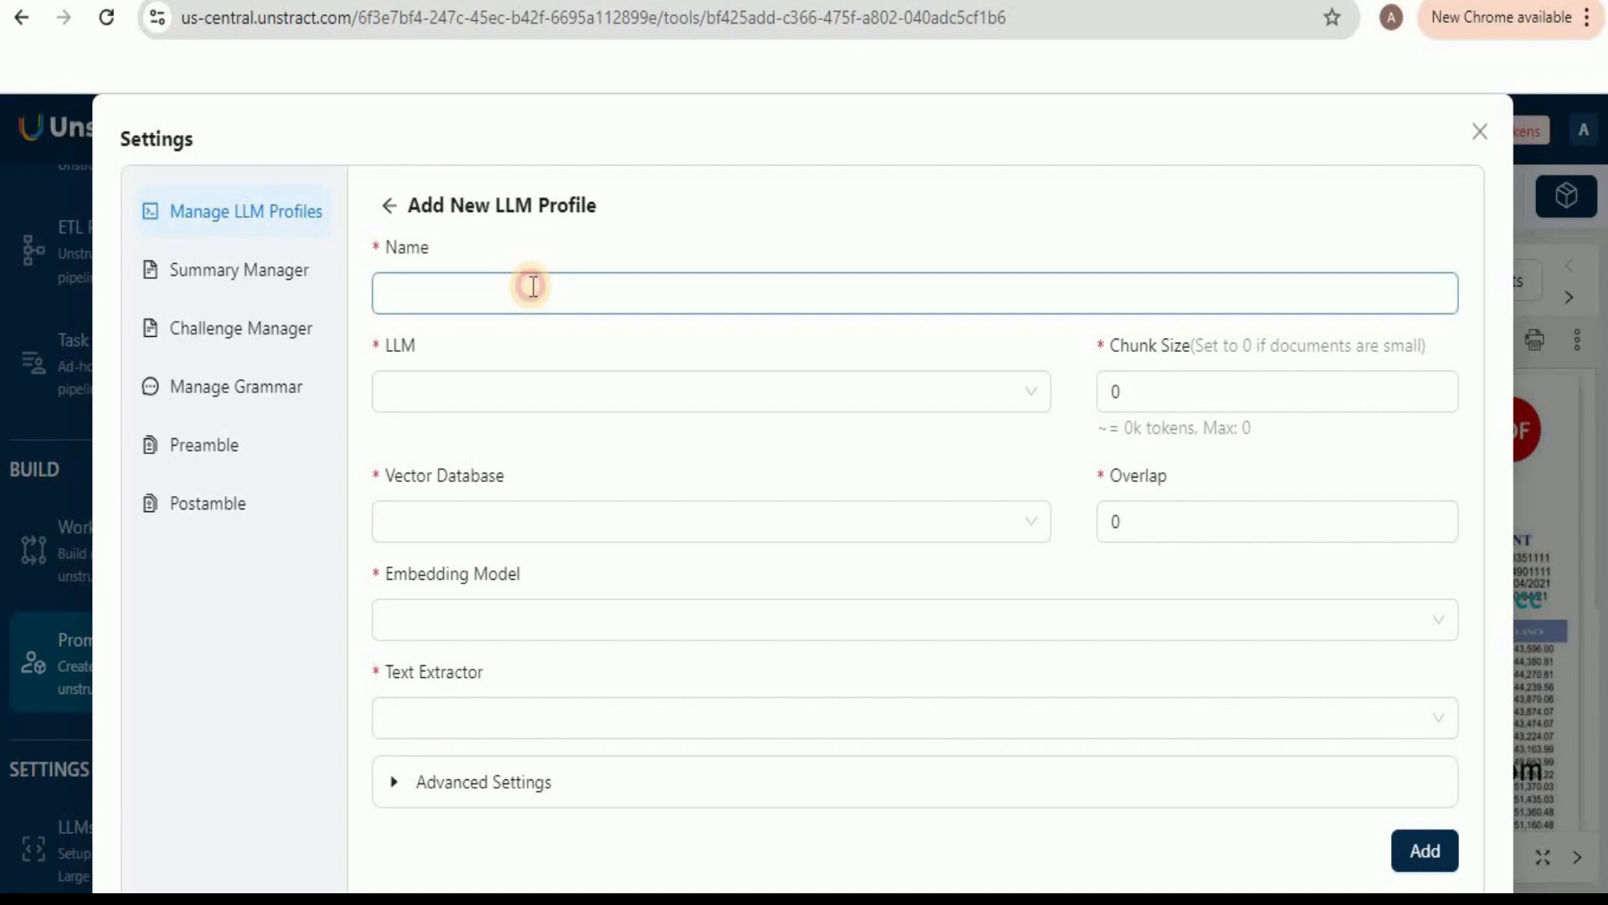
pyautogui.write('Sample')
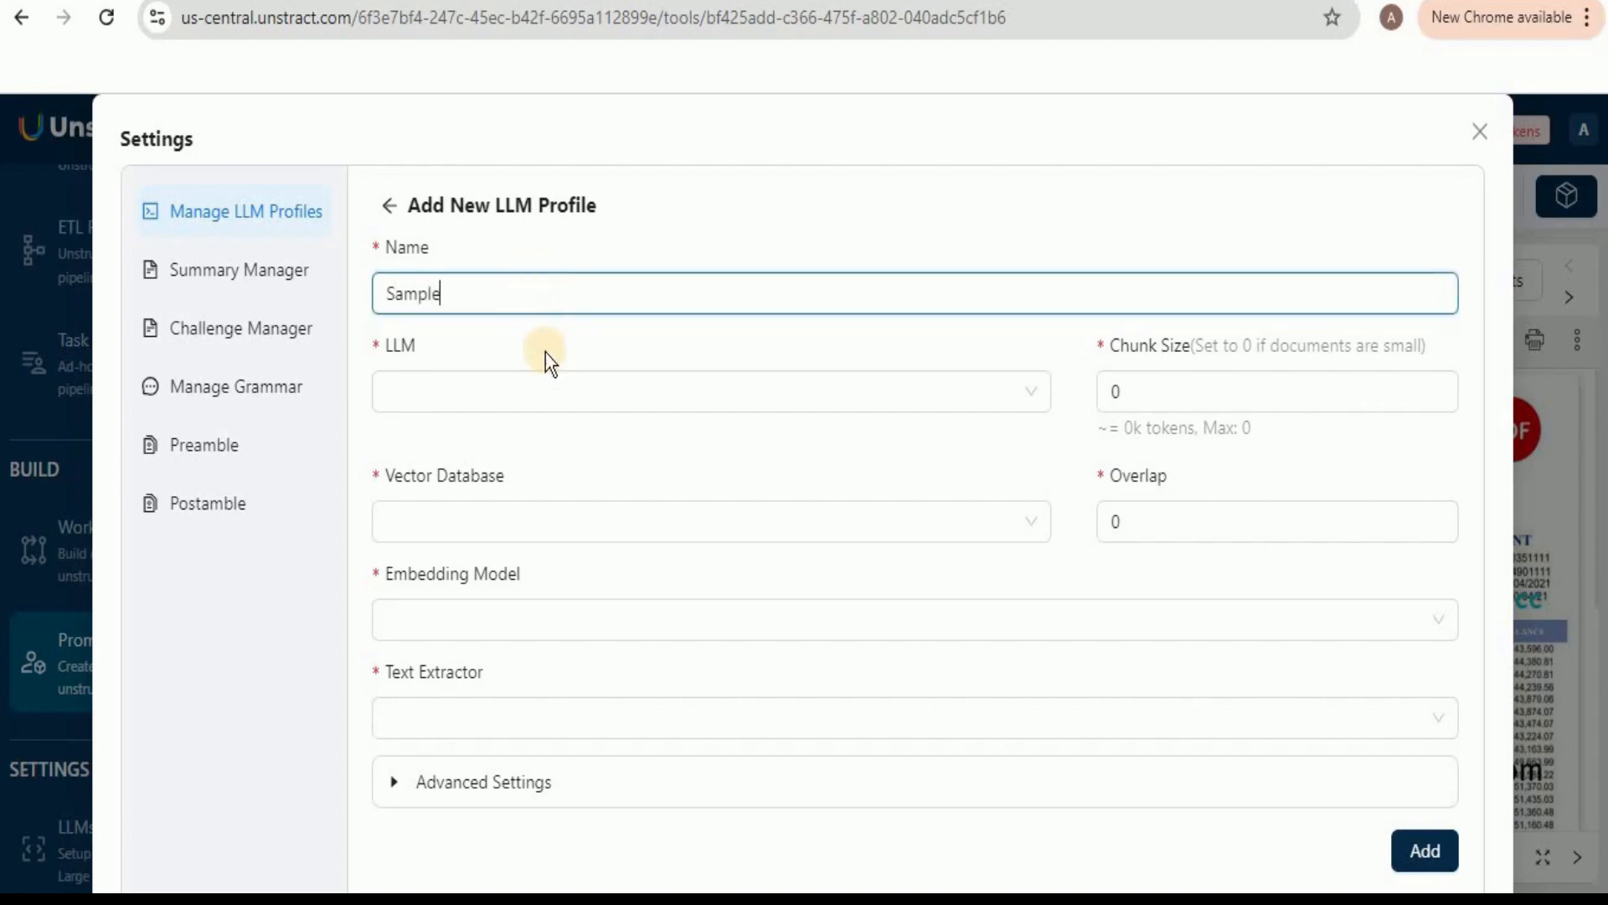
pyautogui.click(546, 396)
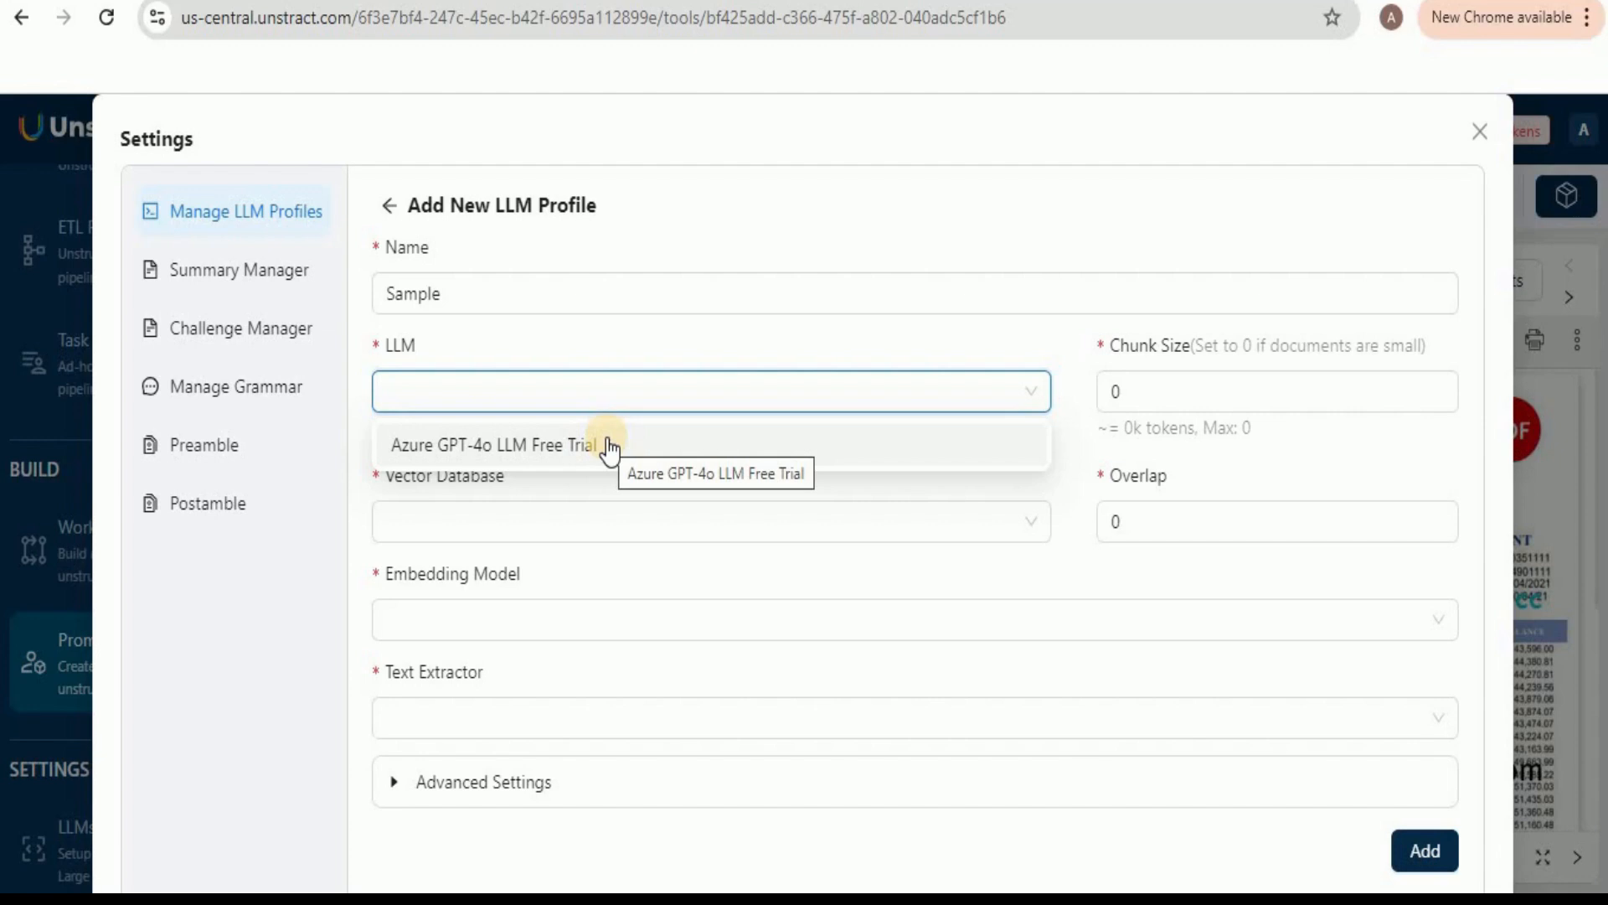
pyautogui.click(1480, 132)
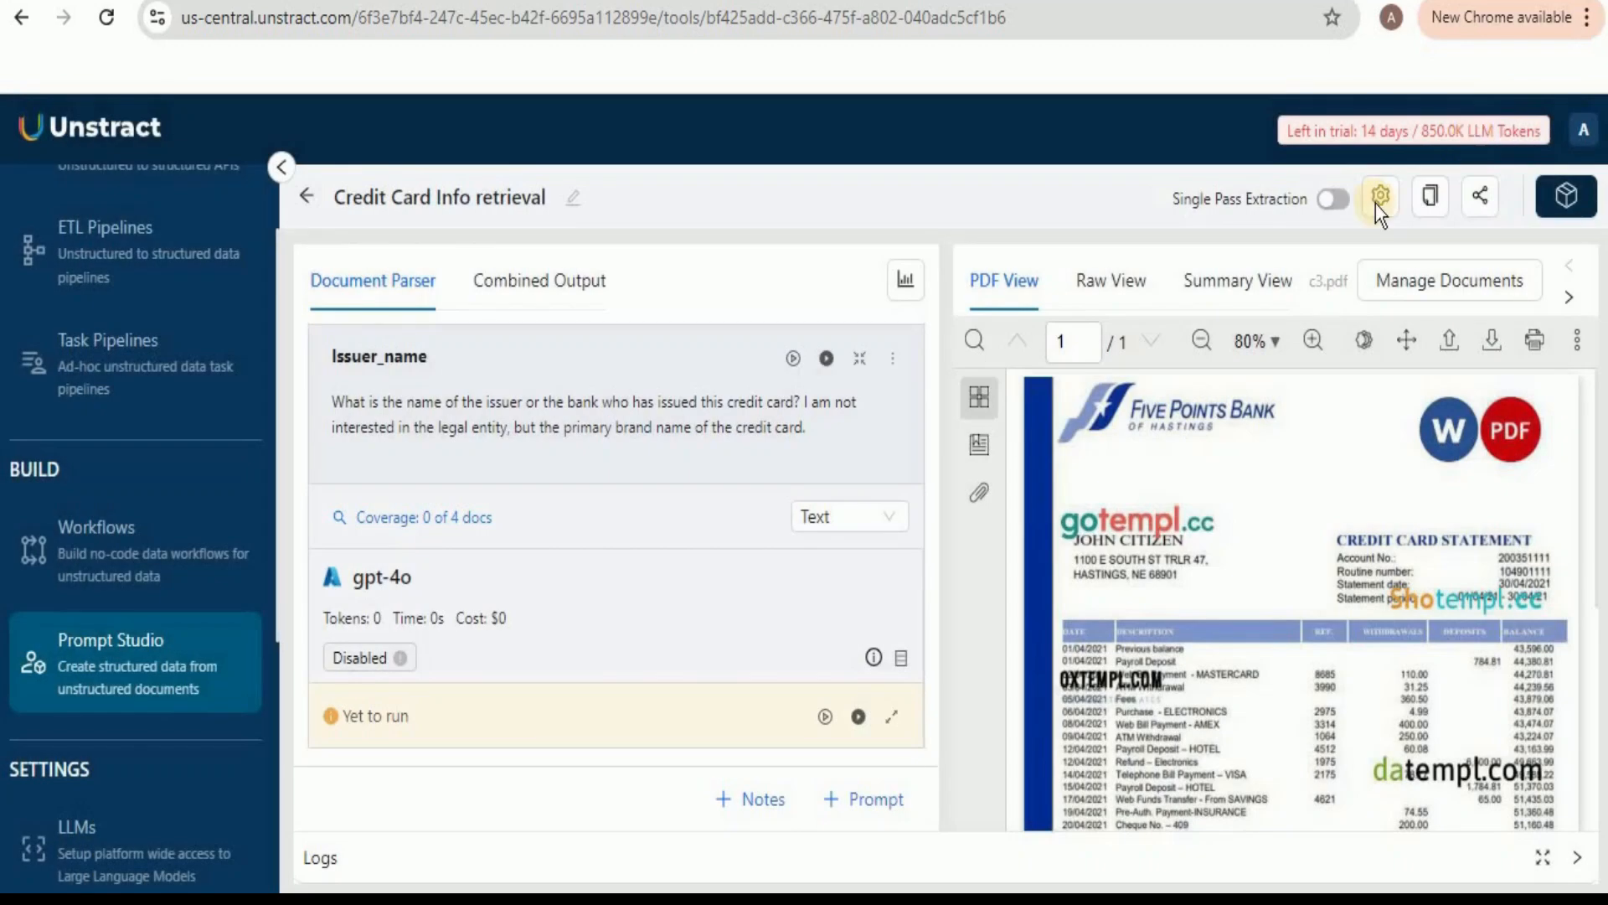
# Step: Start a new Anthropic LLM profile in the platform-wide LLM settings, named Claude-3.5 with model claude-3-5-sonnet-20240620
pyautogui.click(90, 853)
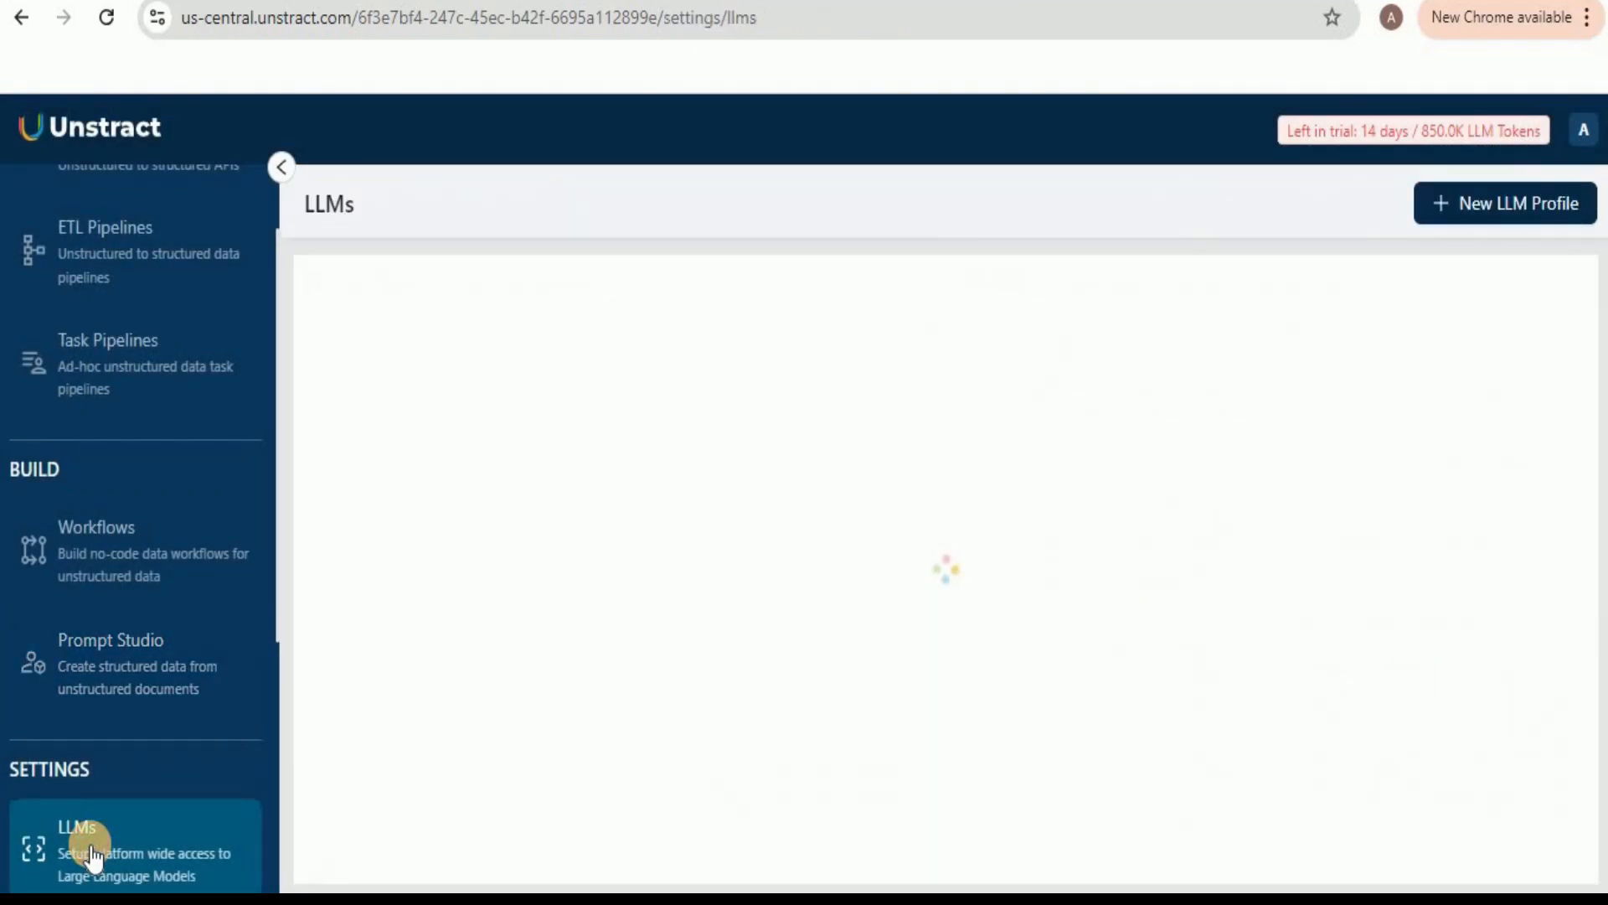
pyautogui.click(1474, 204)
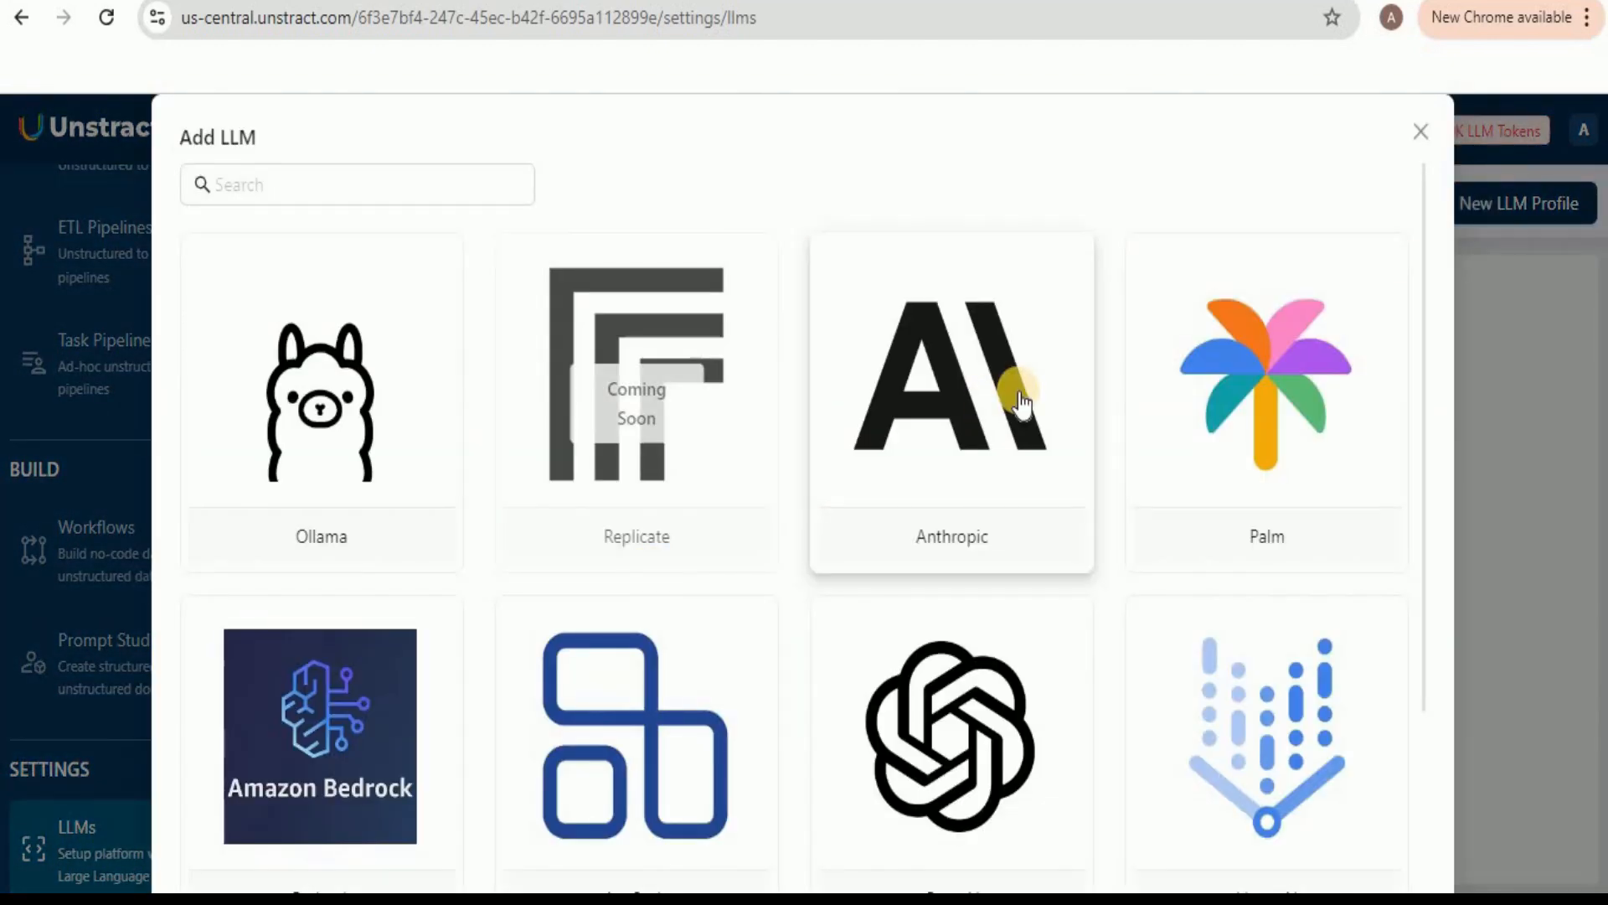
pyautogui.click(1019, 390)
pyautogui.click(668, 295)
pyautogui.write('Claude')
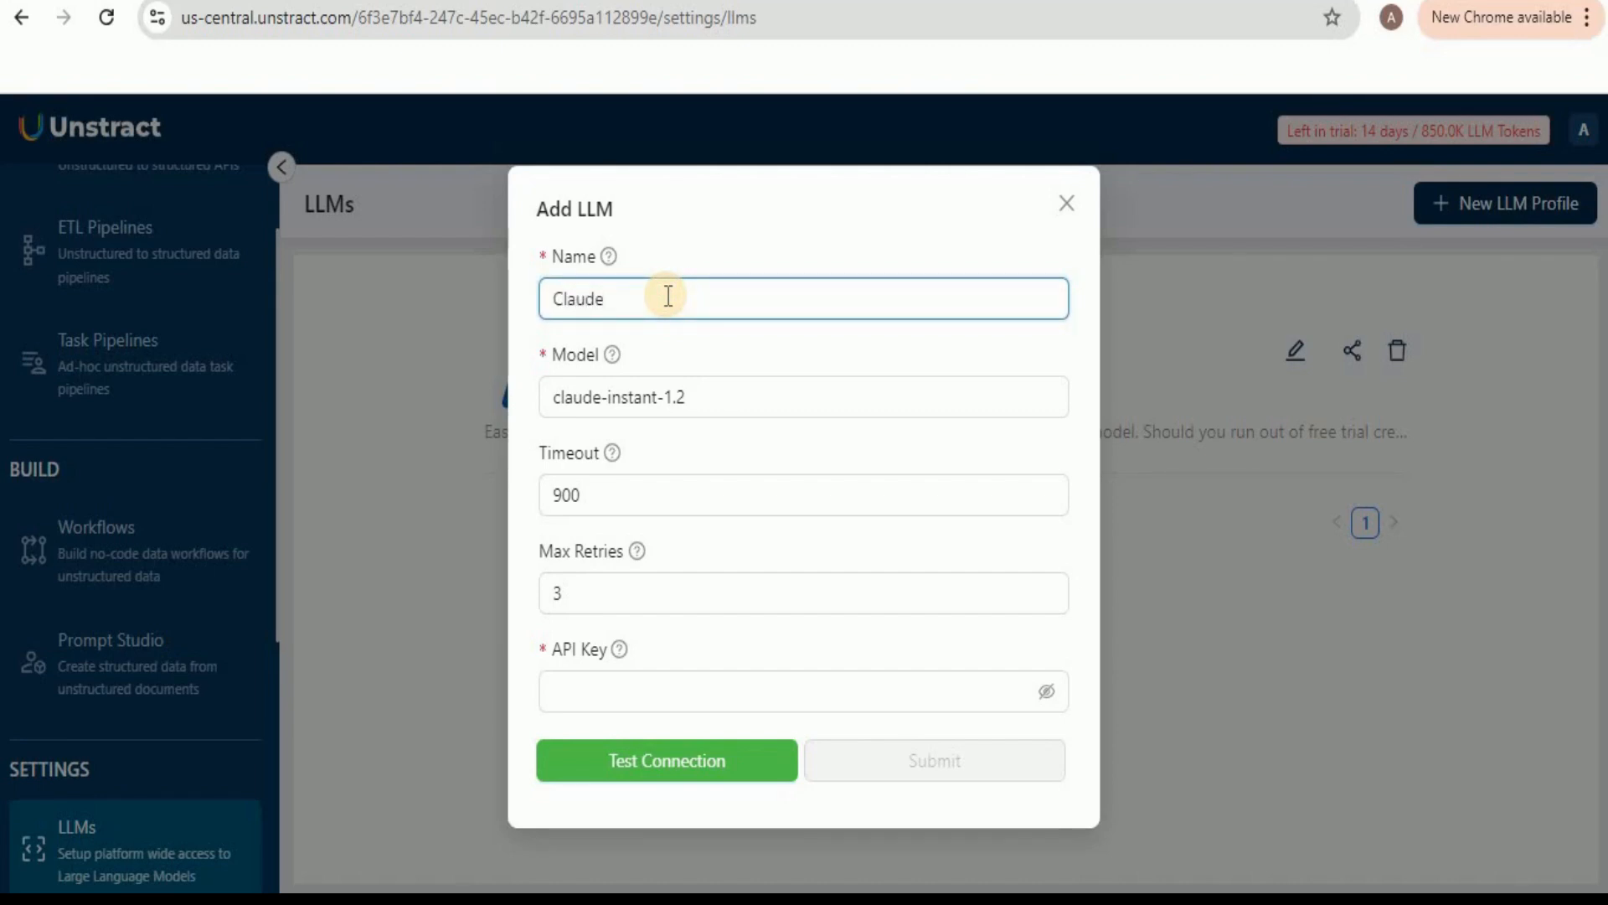
pyautogui.write('-3.5')
pyautogui.moveTo(712, 394); pyautogui.dragTo(540, 395)
pyautogui.write('claude-3-5-sonnet-20240620')
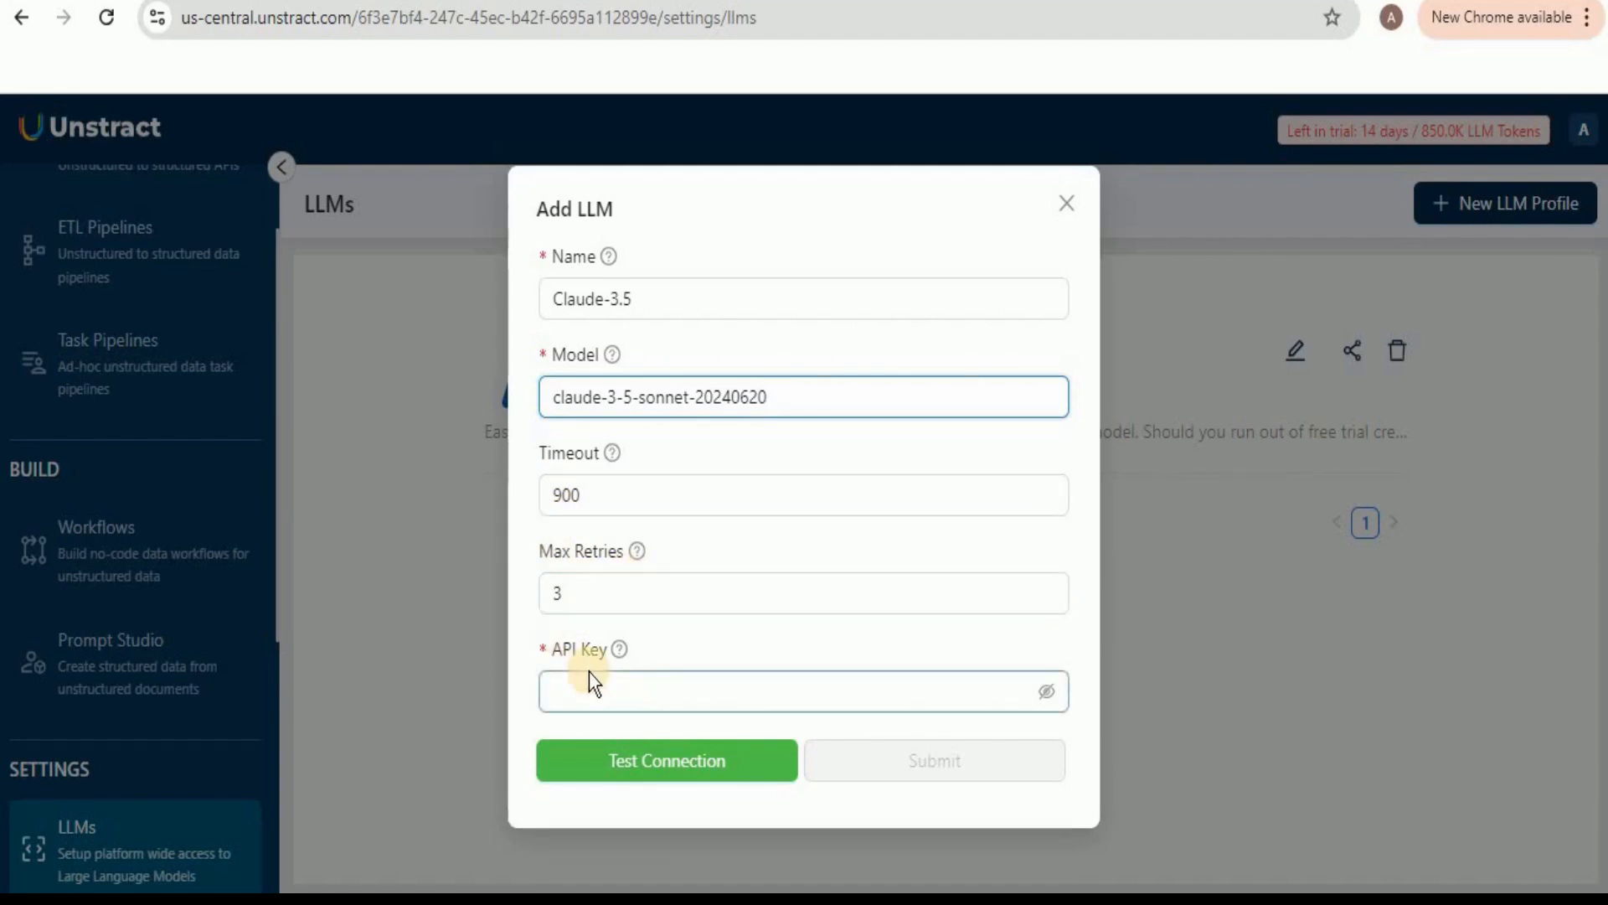
# Step: Paste the API key, test the connection and submit the LLM profile, declining to save the password in the browser
pyautogui.click(604, 692)
pyautogui.hotkey('ctrl', 'v')
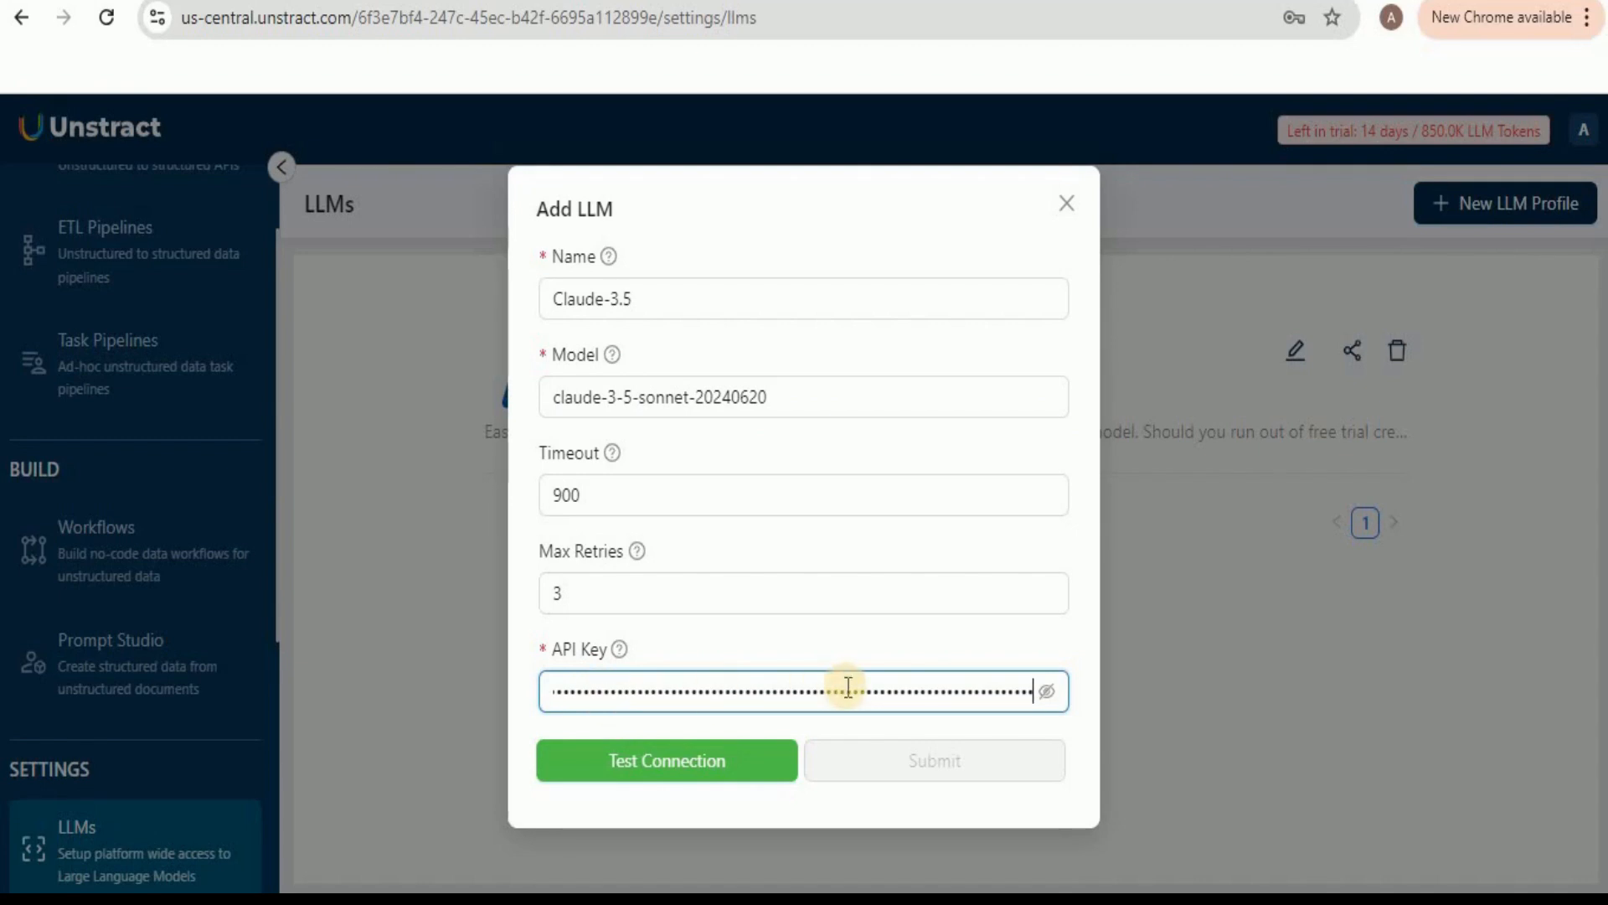
pyautogui.click(601, 775)
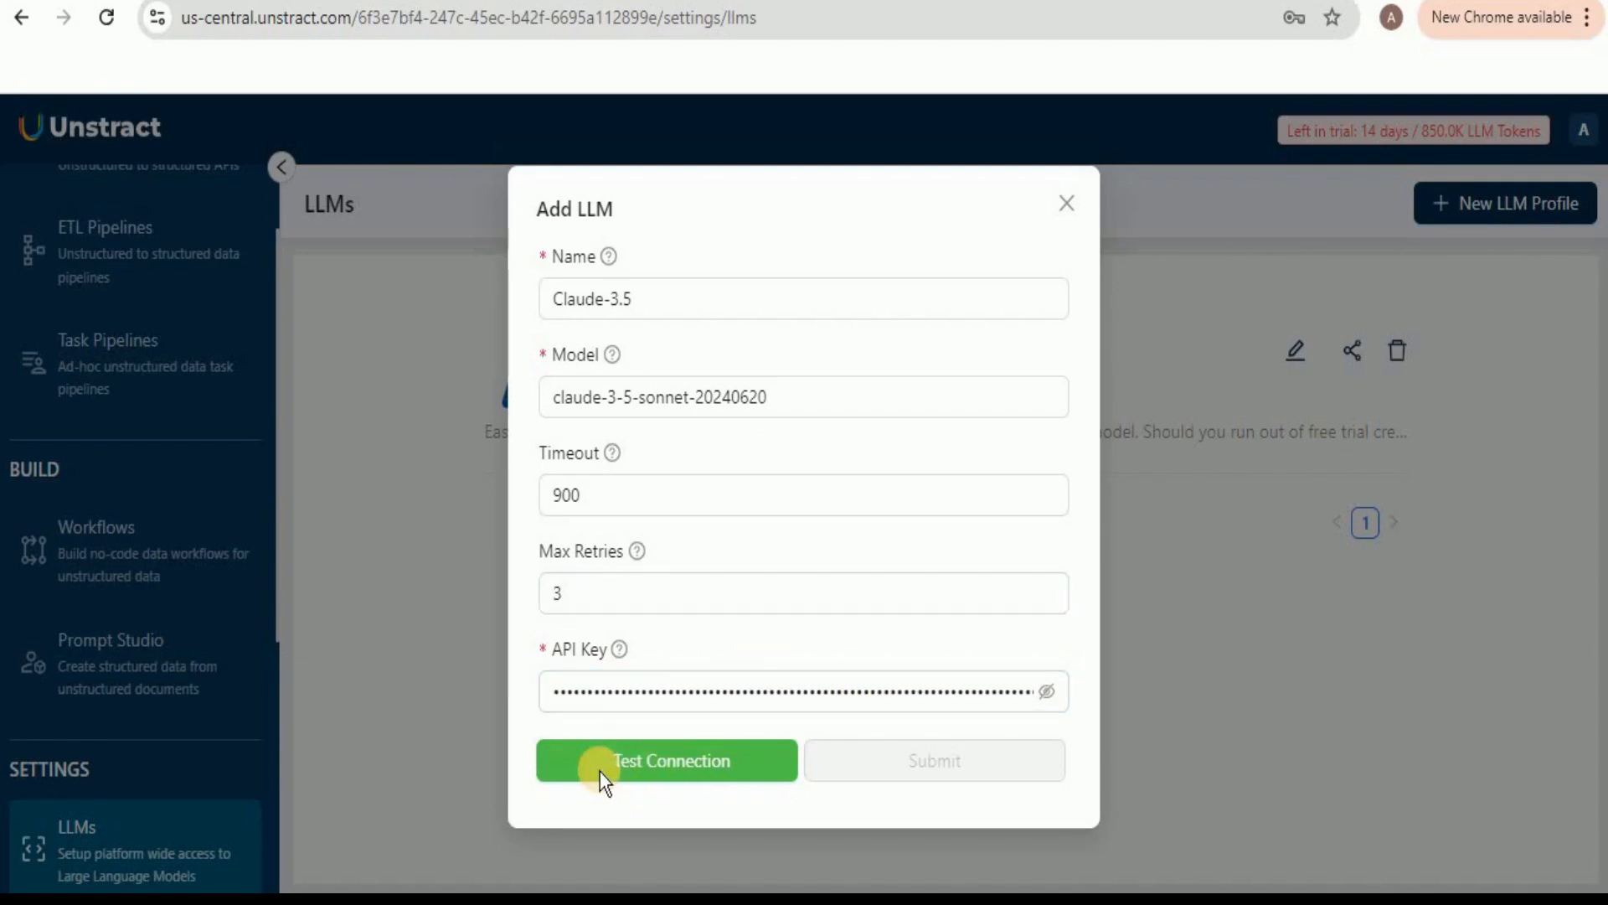
pyautogui.click(682, 578)
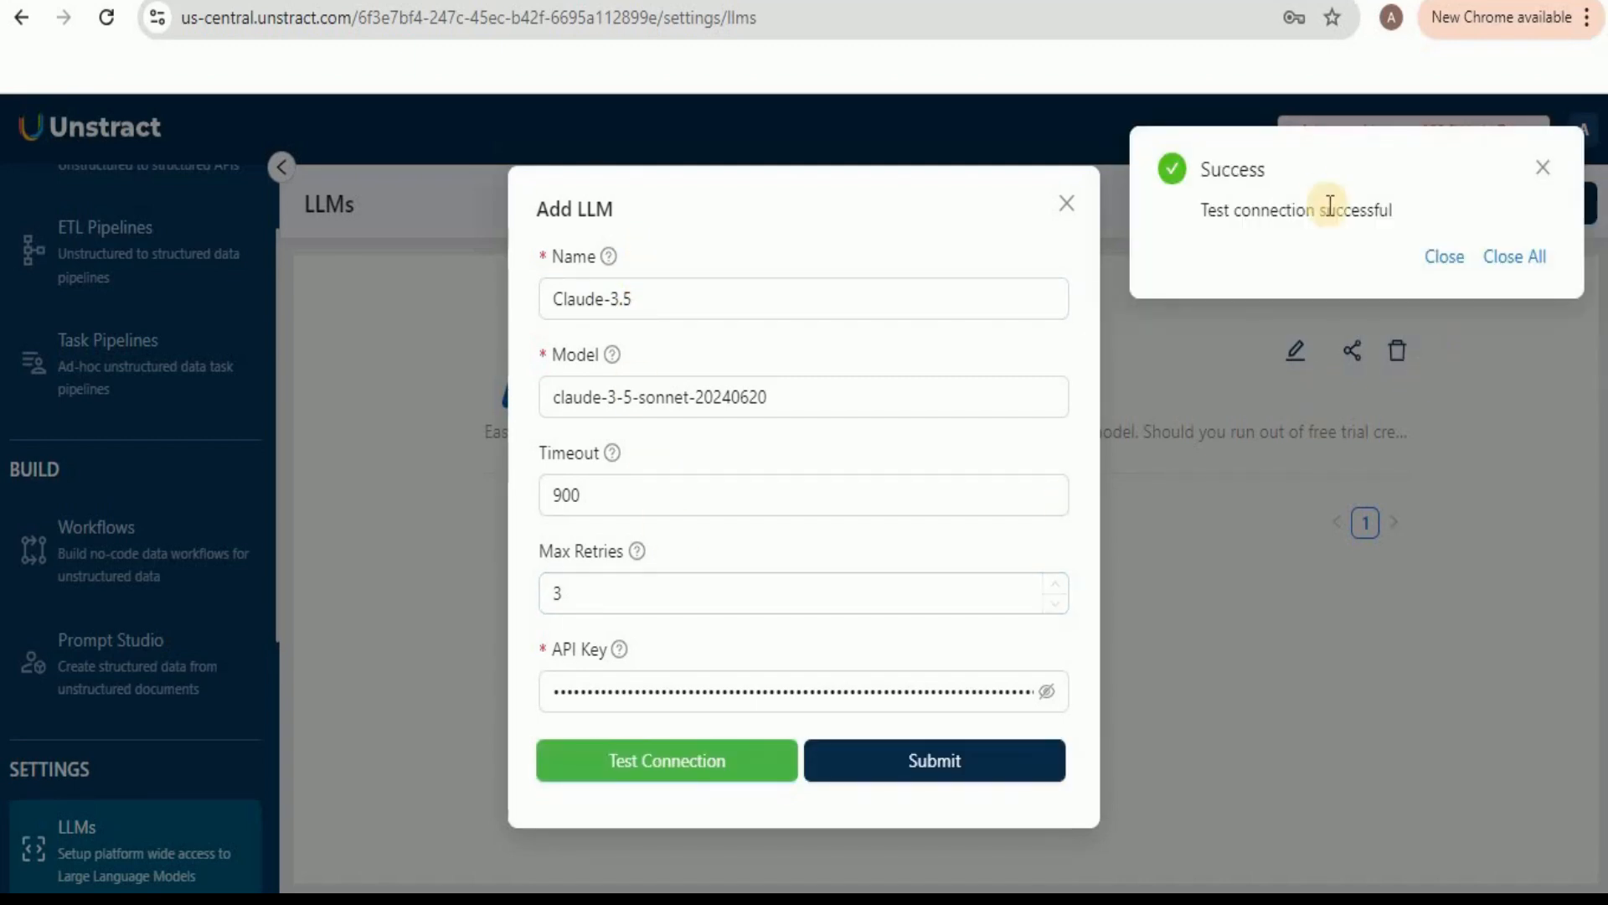
pyautogui.click(1546, 167)
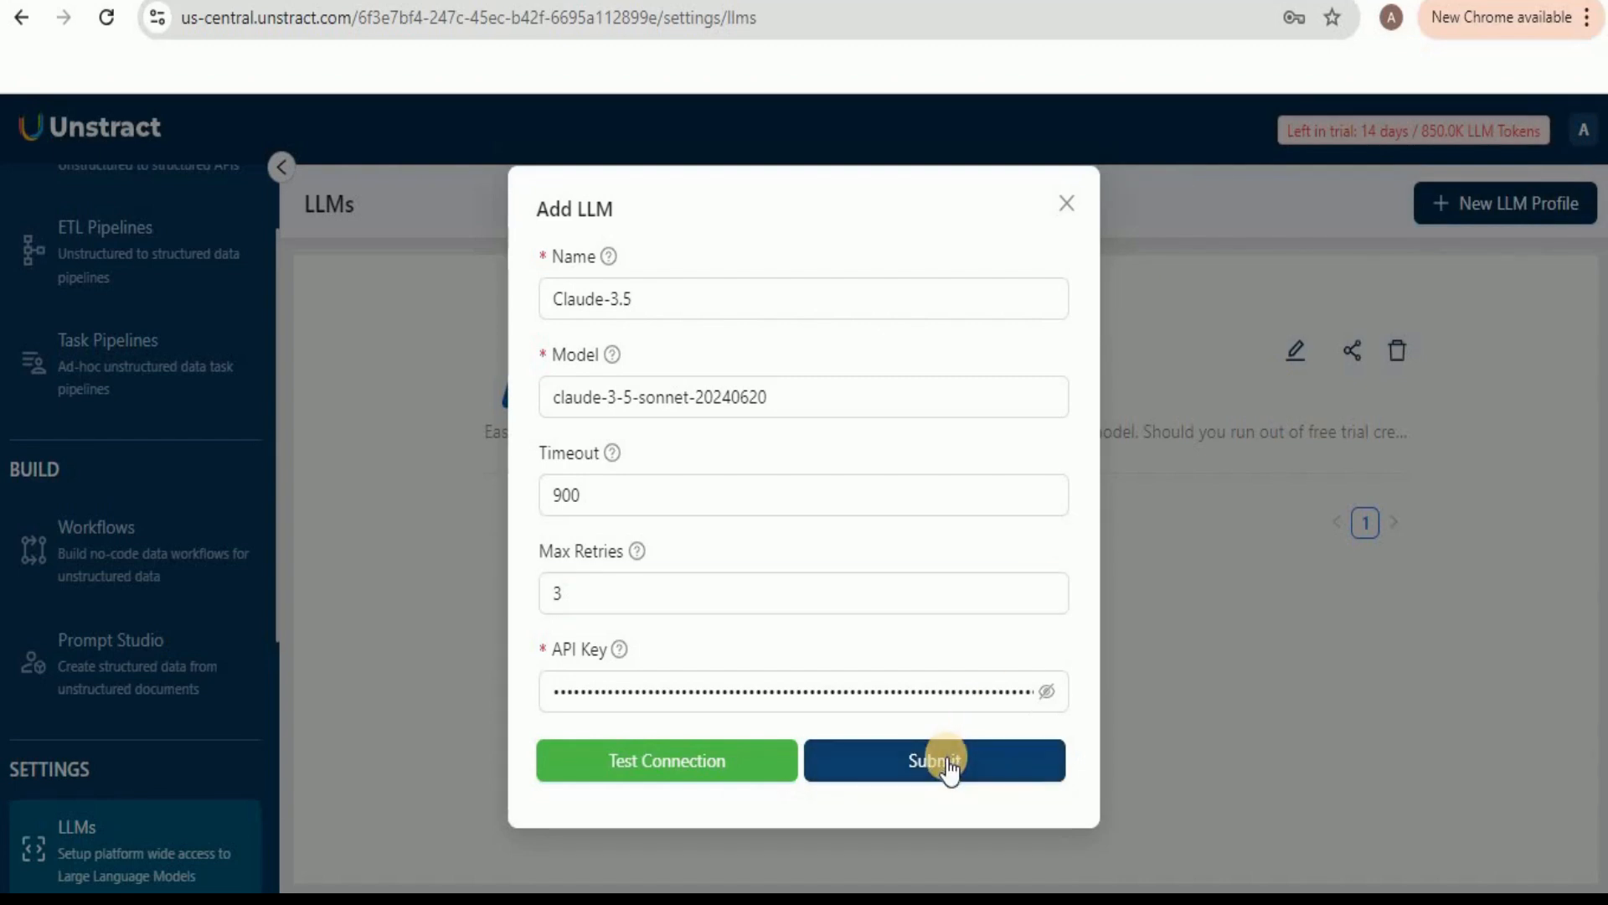
pyautogui.click(949, 764)
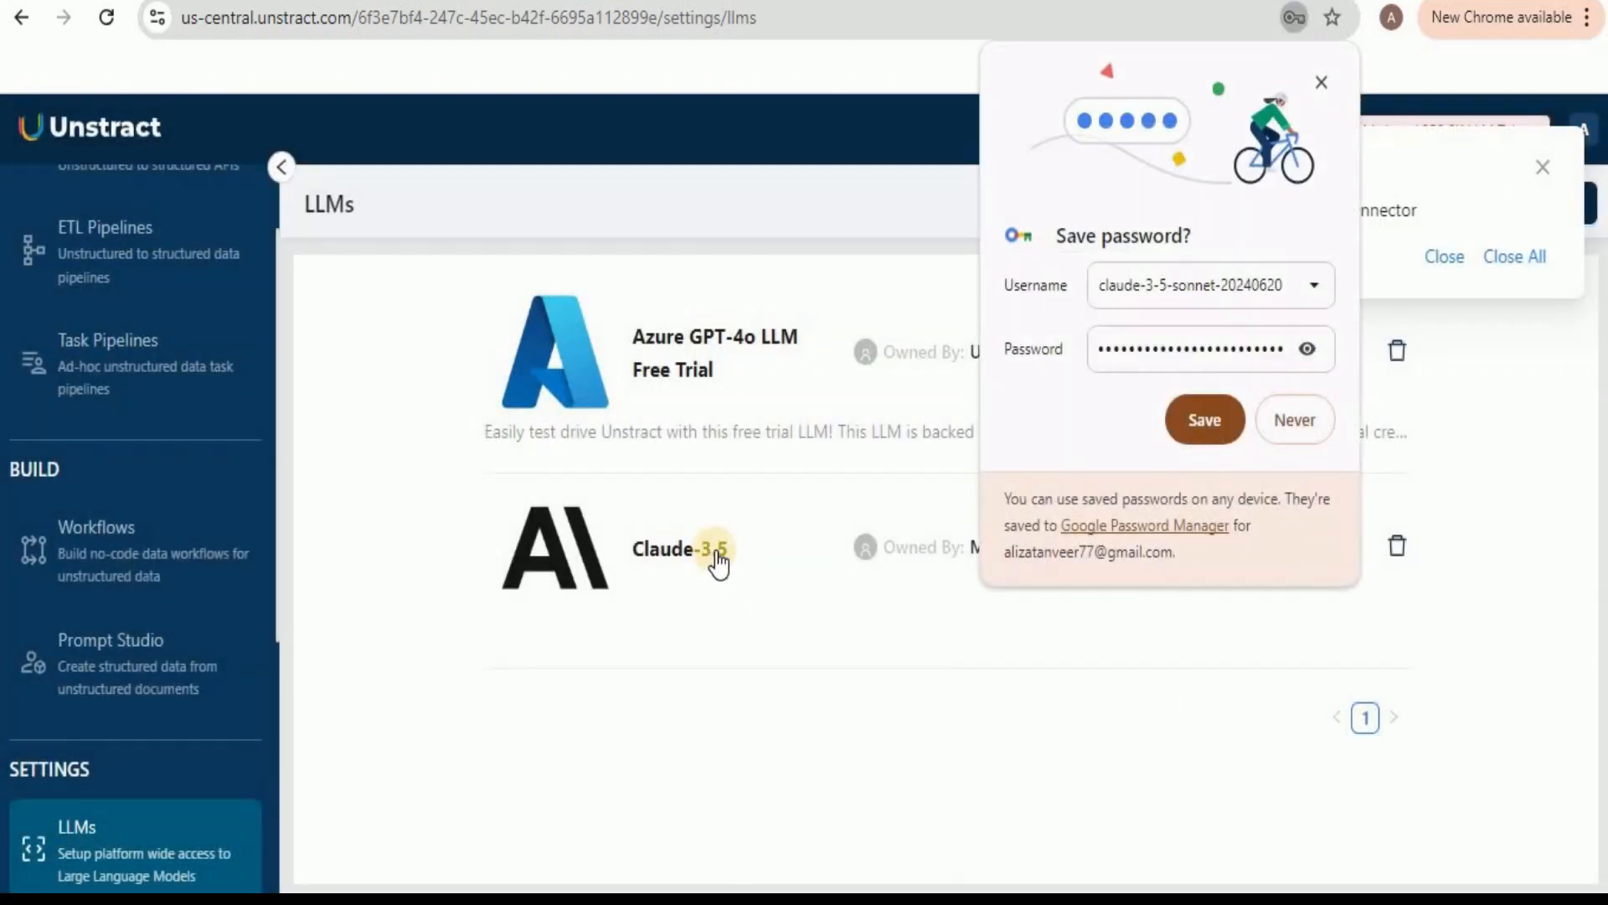
pyautogui.click(1294, 420)
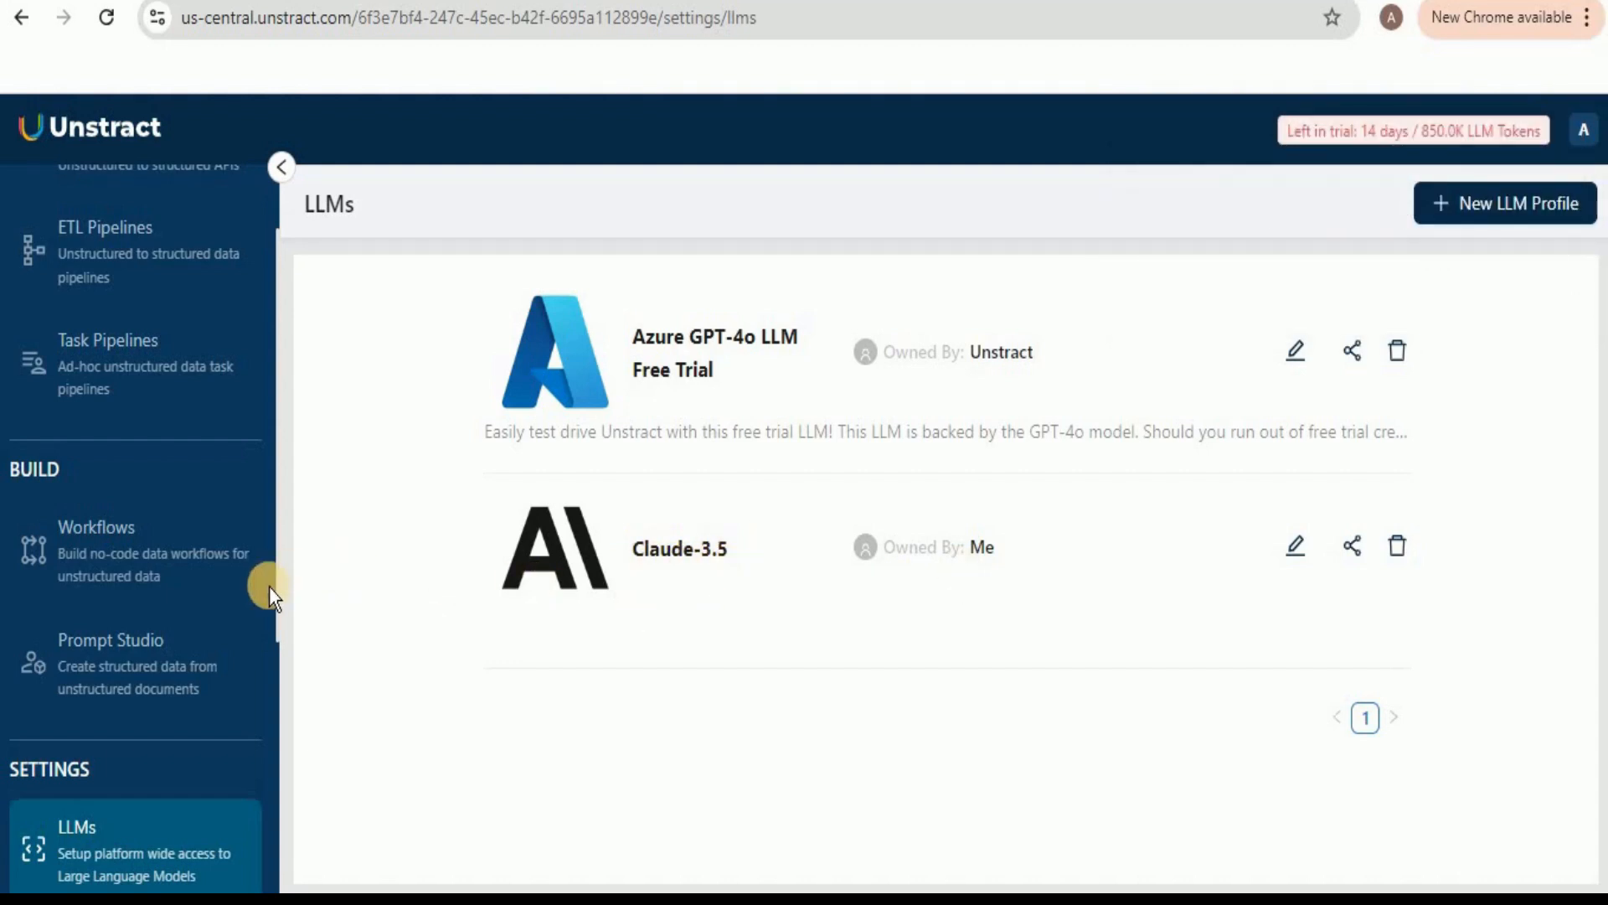
# Step: Reopen the Credit Card Info retrieval project and start a new LLM profile named Sample that uses the Claude-3.5 LLM
pyautogui.click(155, 669)
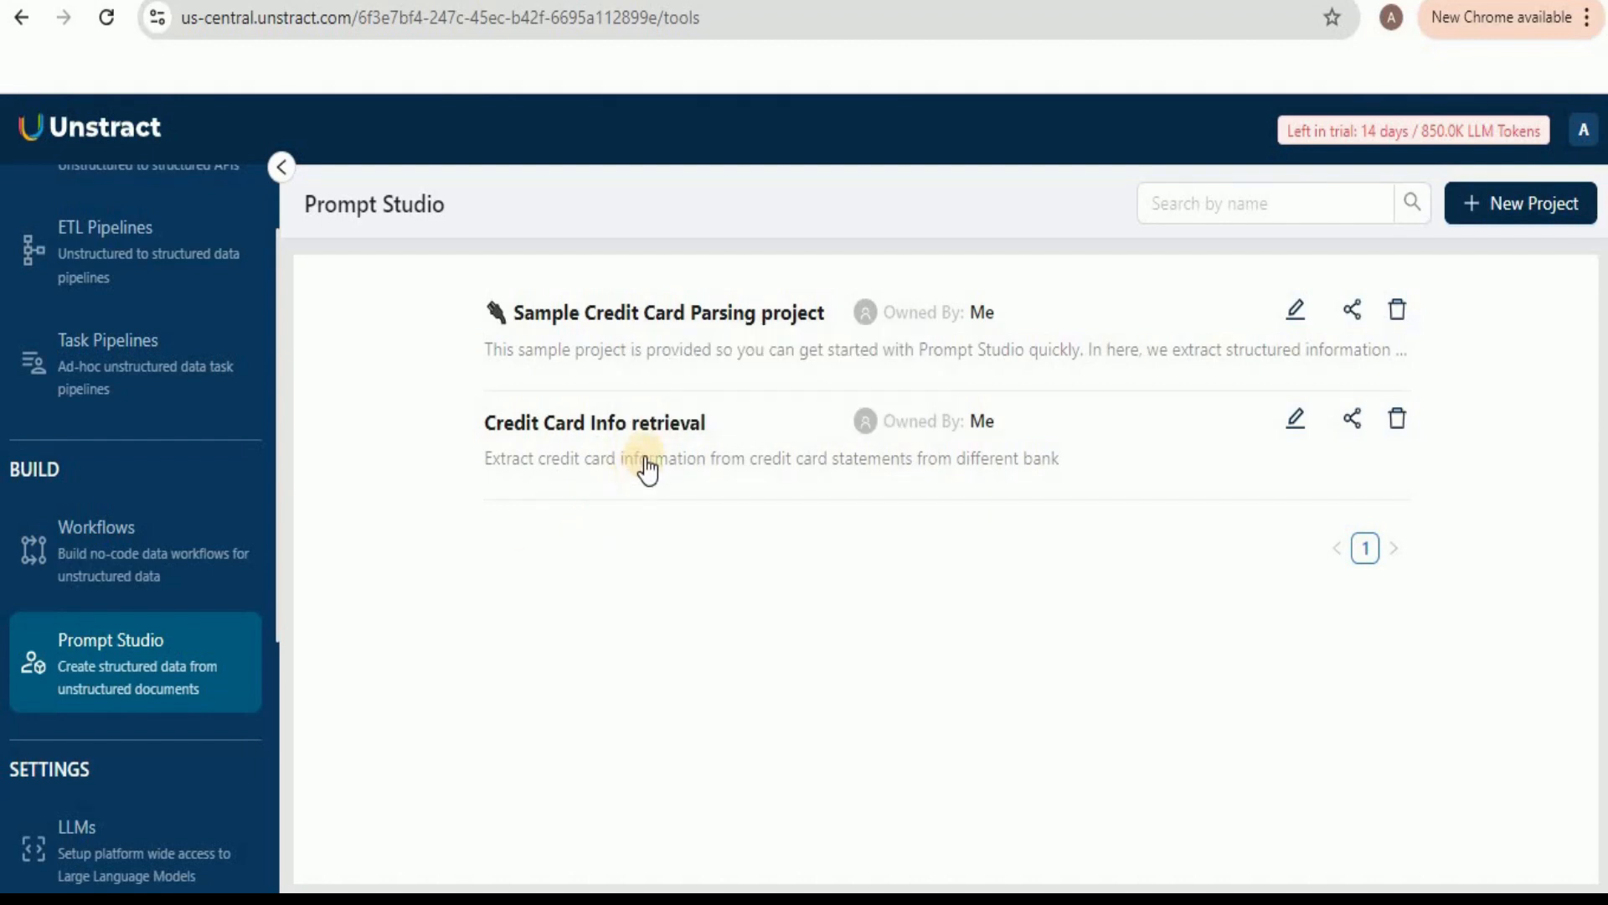
pyautogui.click(647, 465)
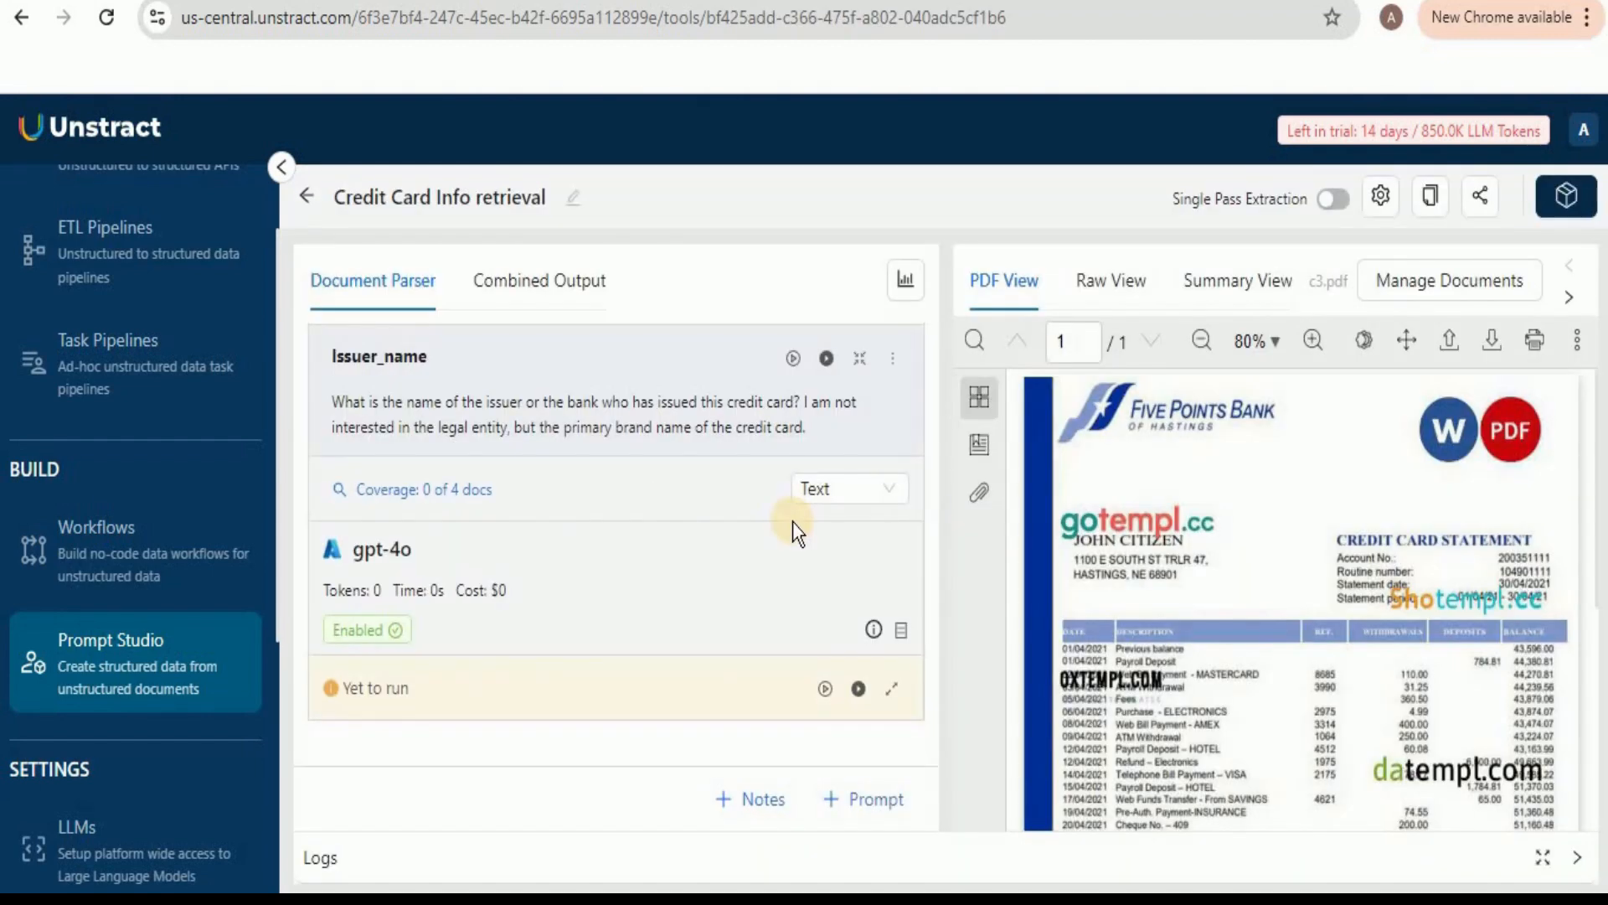
pyautogui.click(1381, 201)
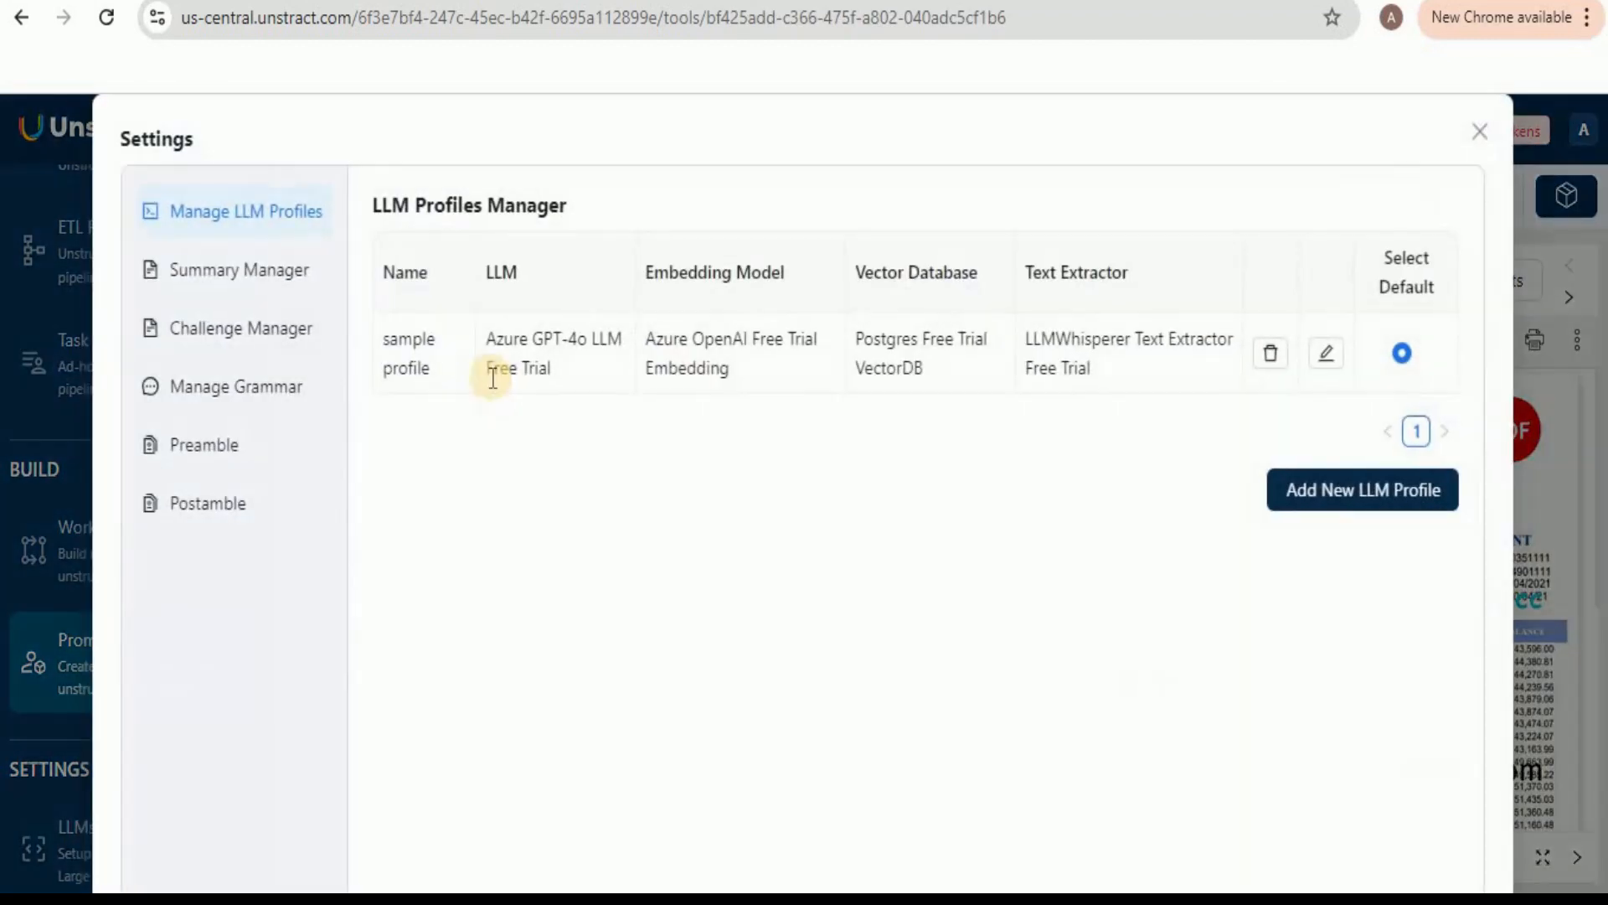
pyautogui.click(1304, 503)
pyautogui.click(617, 291)
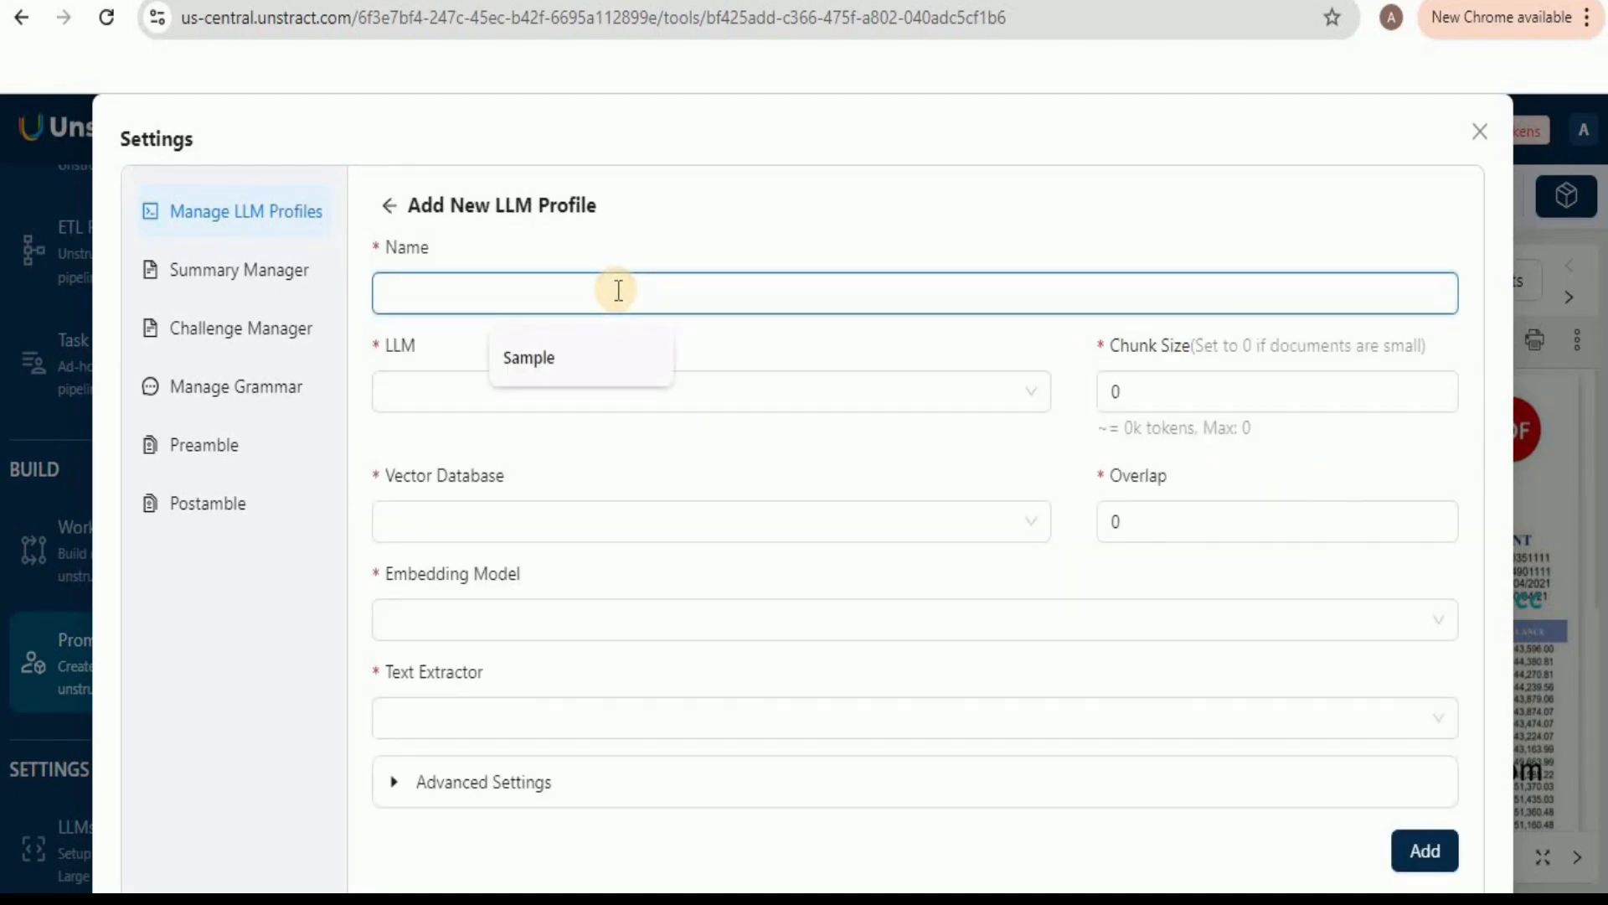
pyautogui.click(598, 362)
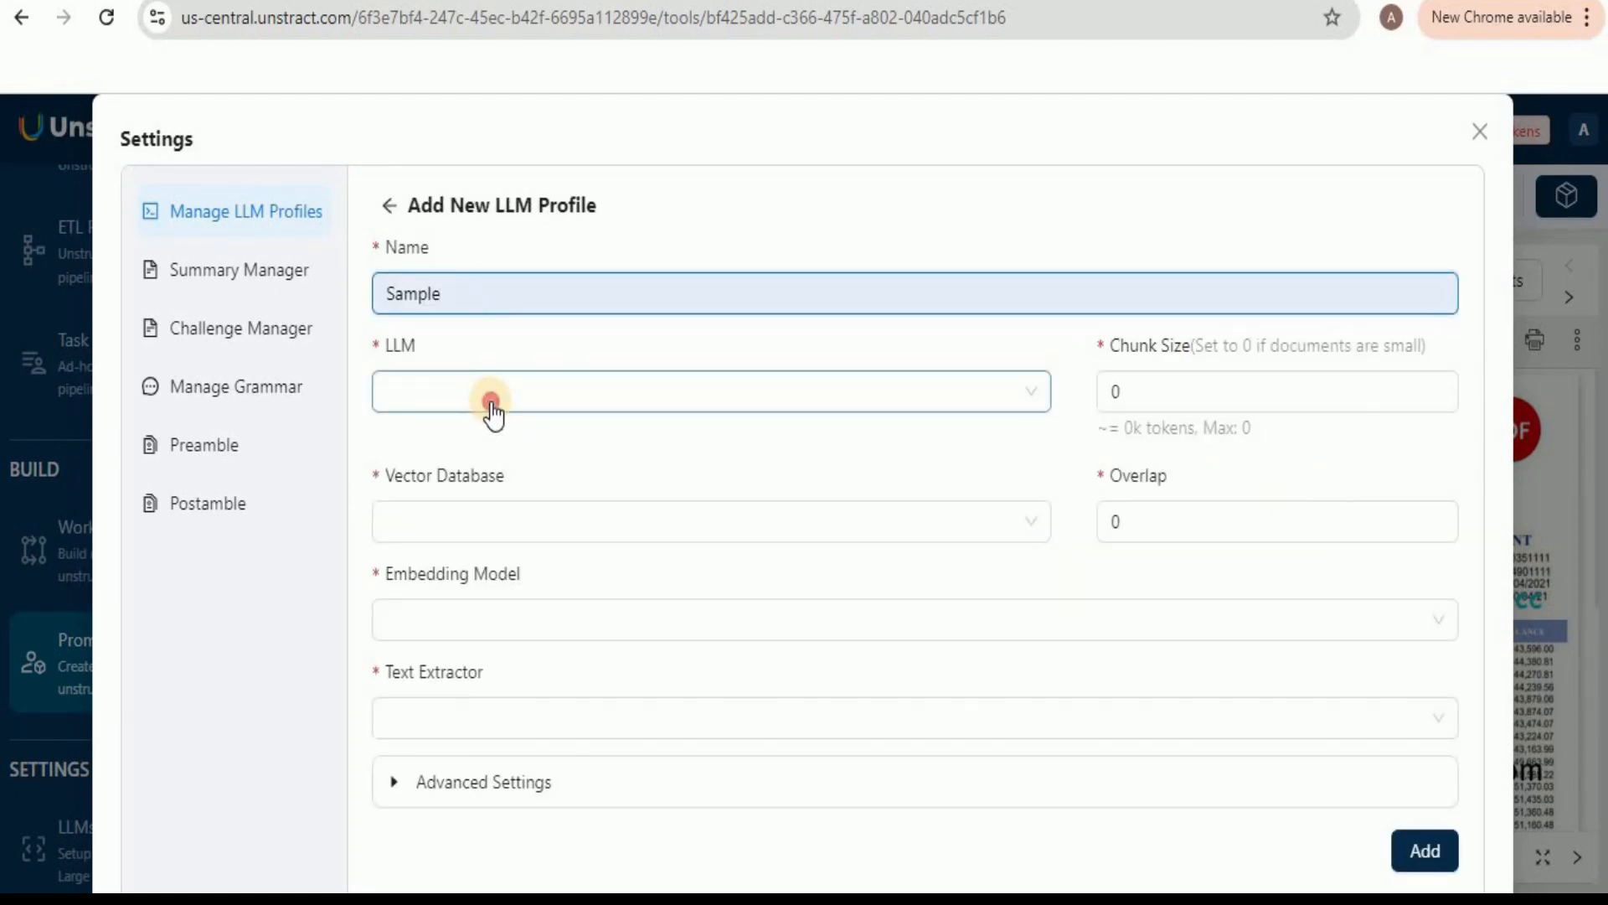
pyautogui.click(492, 401)
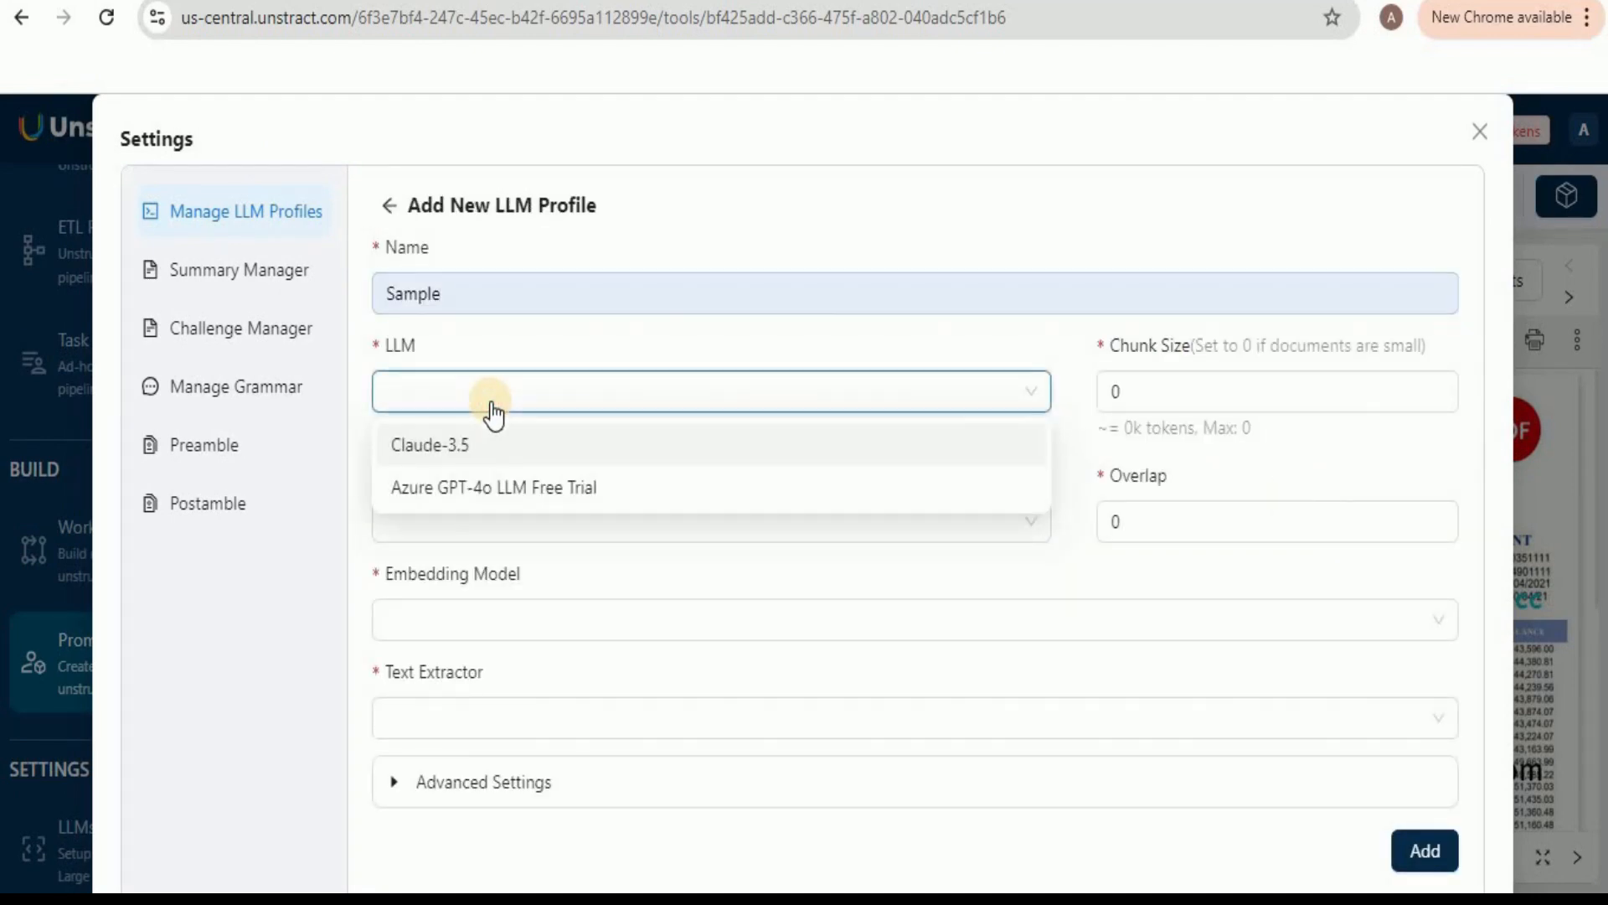
pyautogui.click(454, 450)
# Step: Add the profile with Postgres Free Trial VectorDB, Azure OpenAI Free Trial Embedding and LLMWhisperer Text Extractor Free Trial, and close the project settings
pyautogui.click(549, 521)
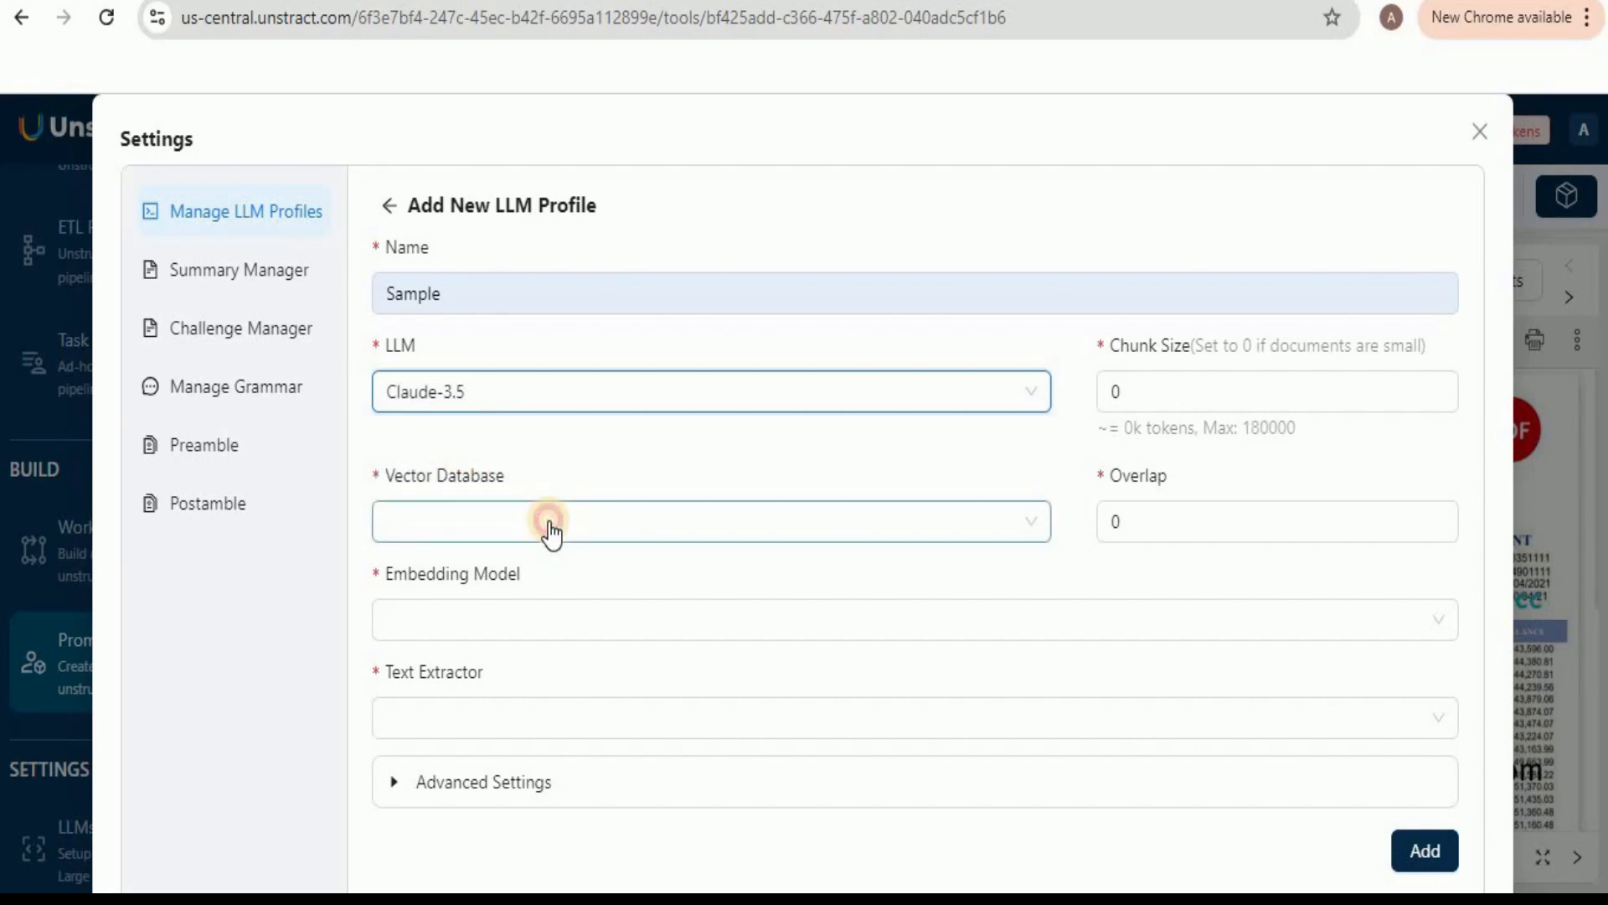
pyautogui.click(550, 578)
pyautogui.click(551, 621)
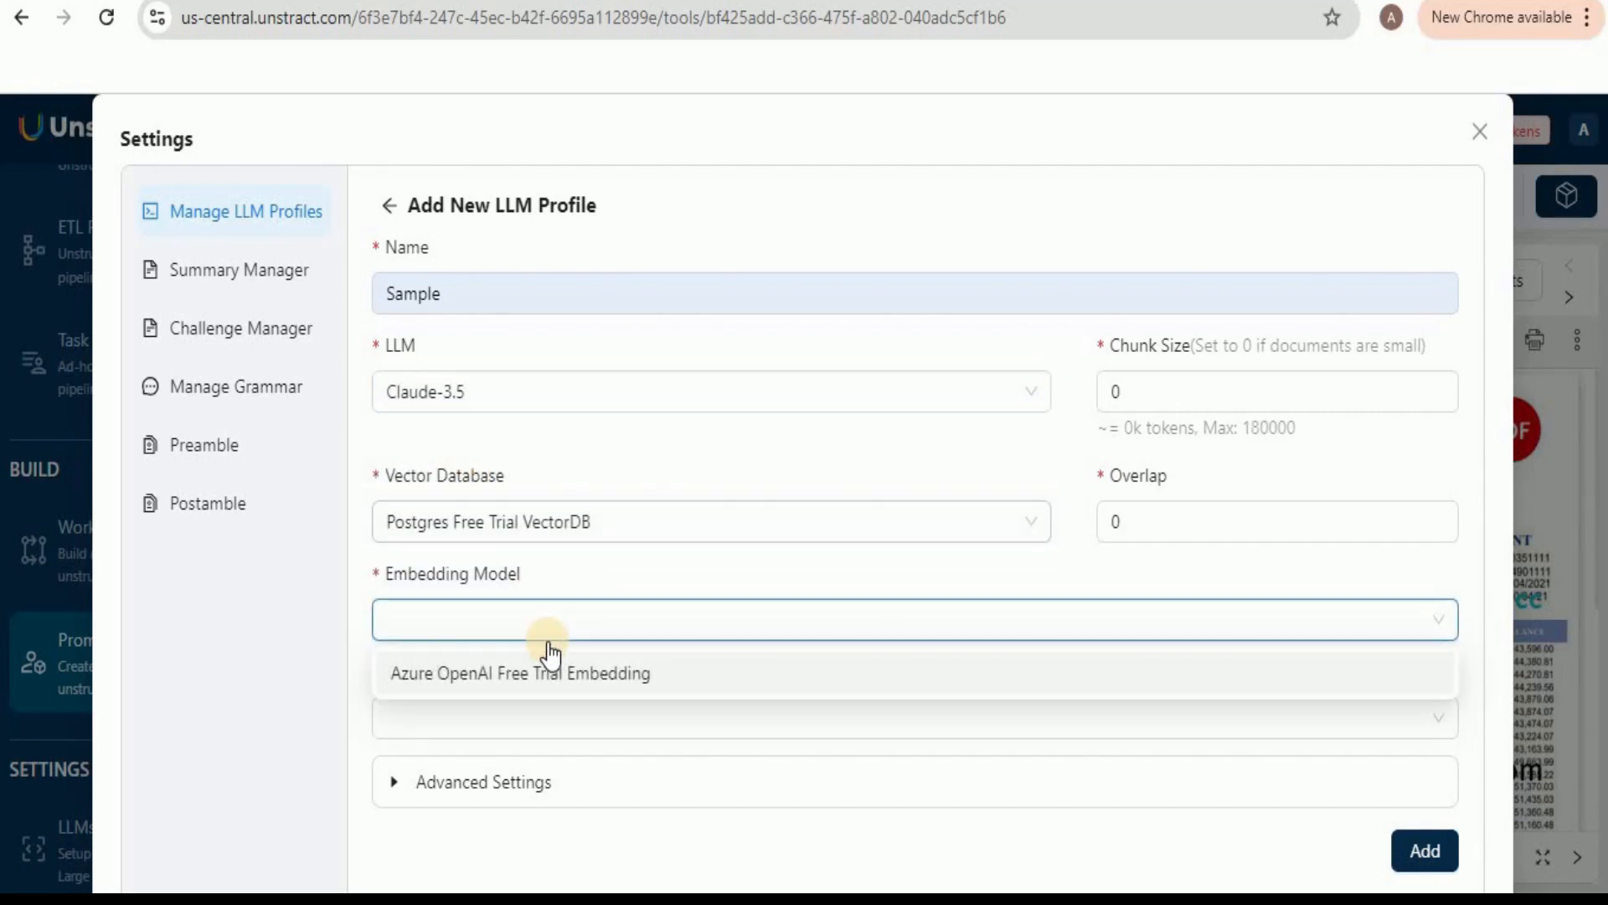
pyautogui.click(546, 672)
pyautogui.click(540, 714)
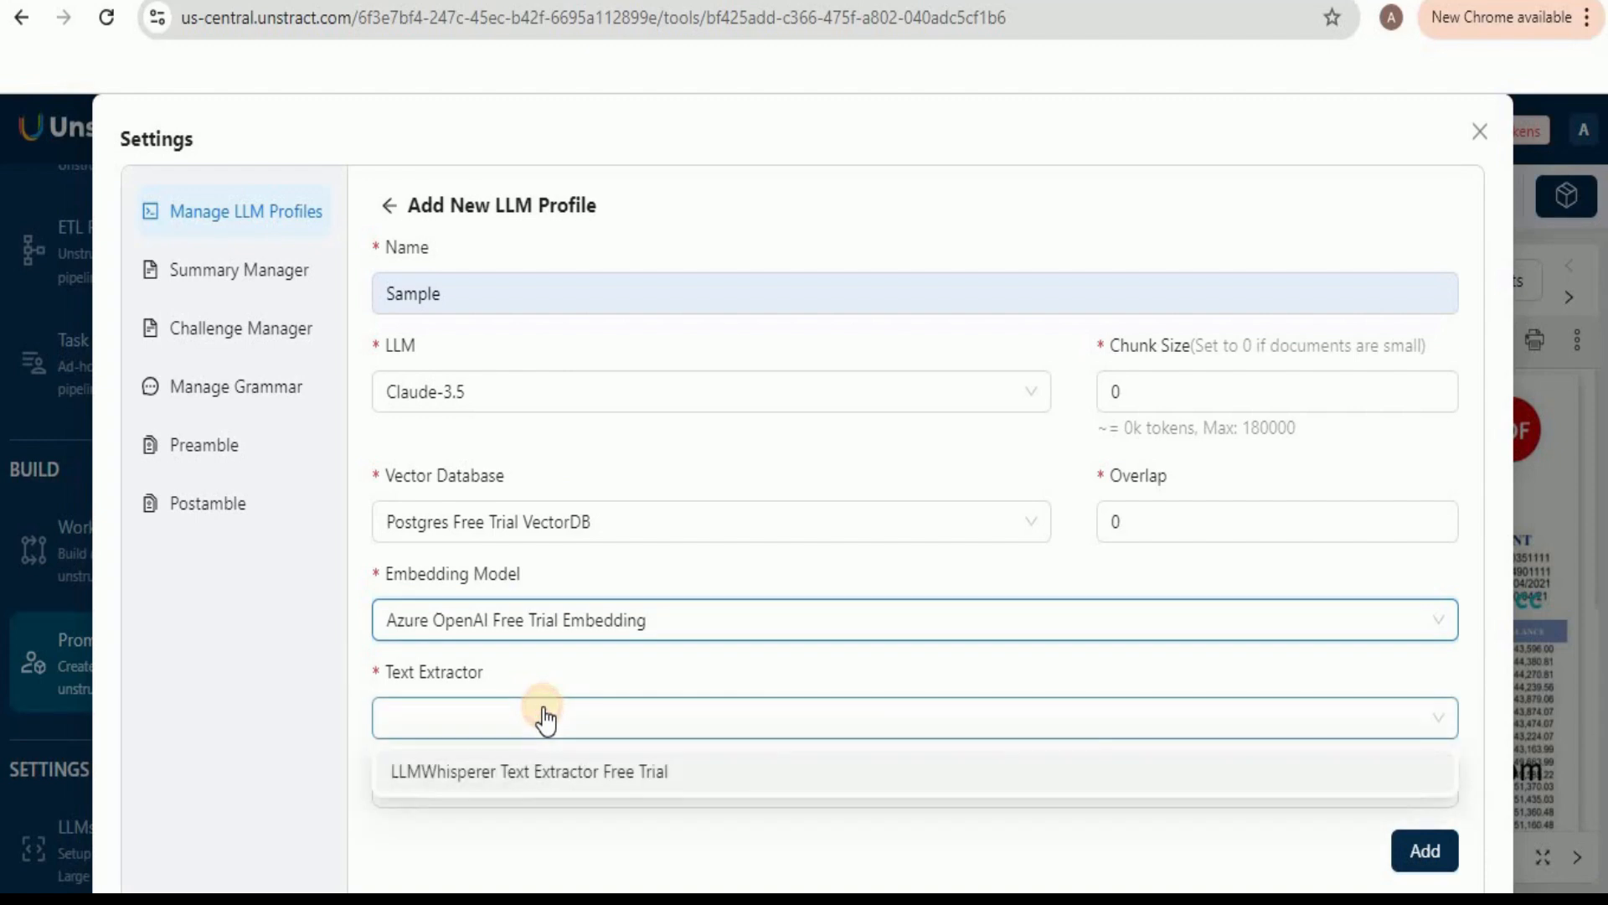
pyautogui.click(553, 775)
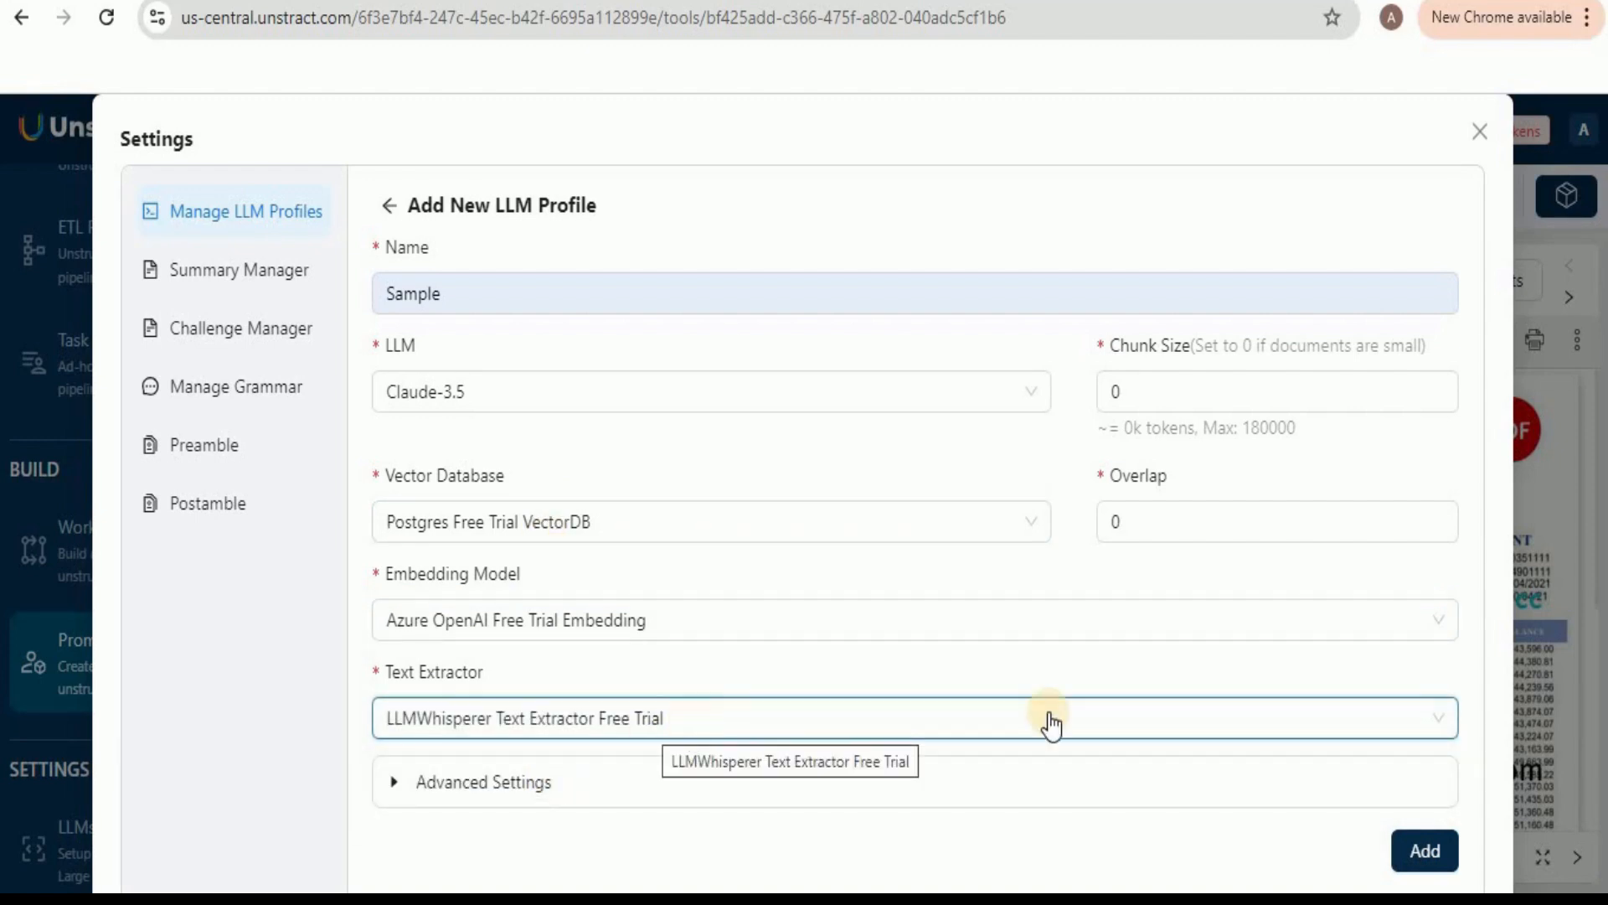
pyautogui.click(1426, 848)
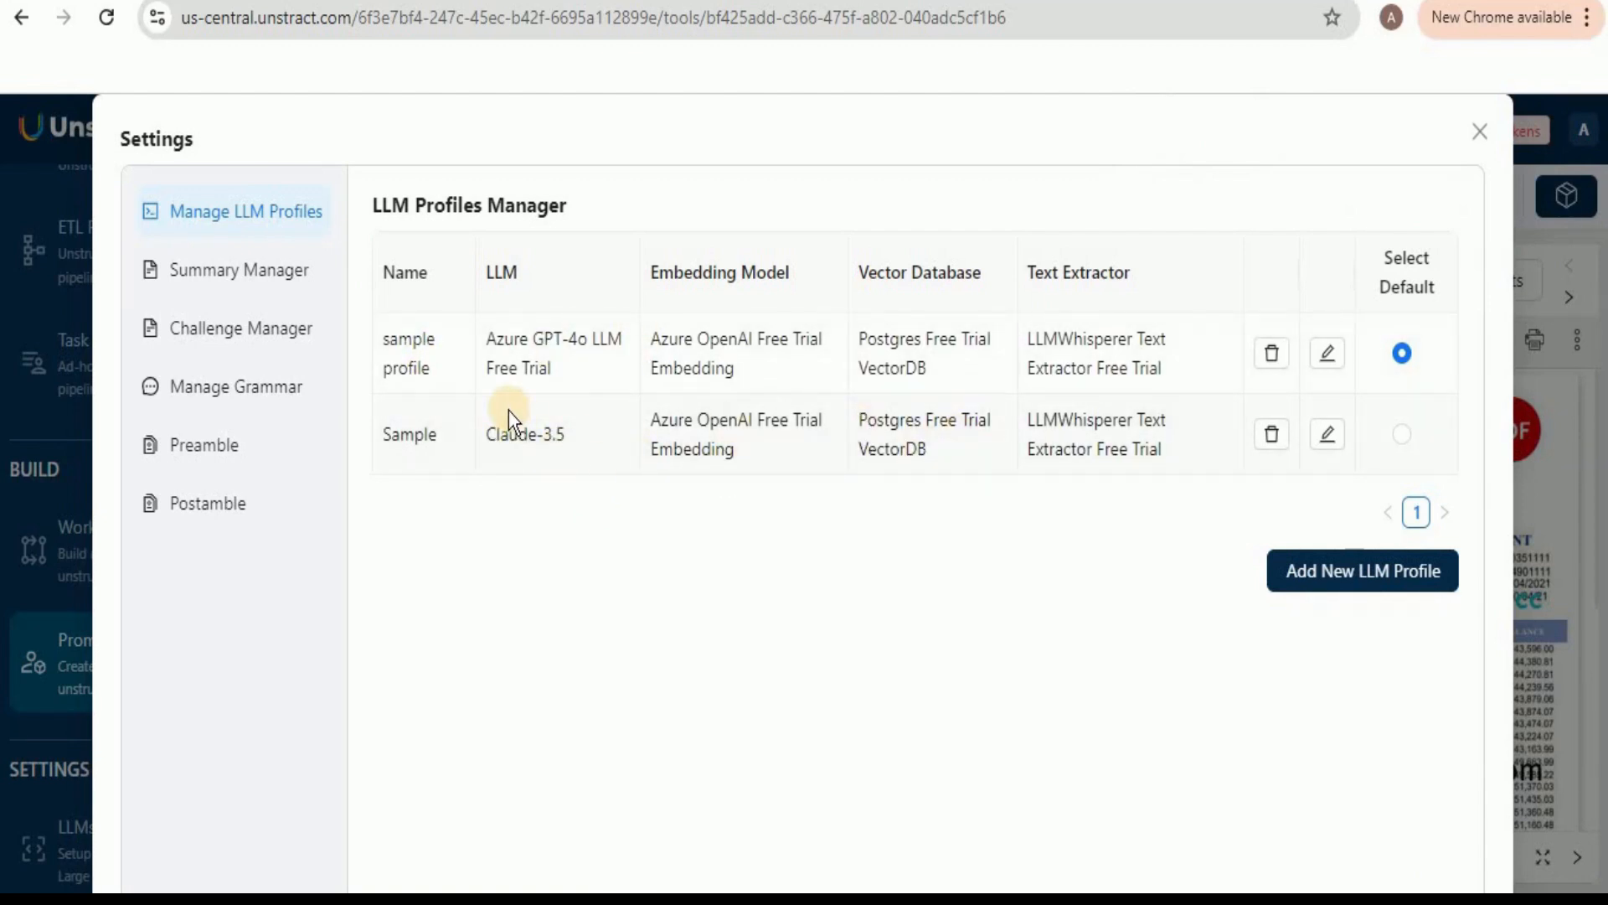
pyautogui.click(1476, 137)
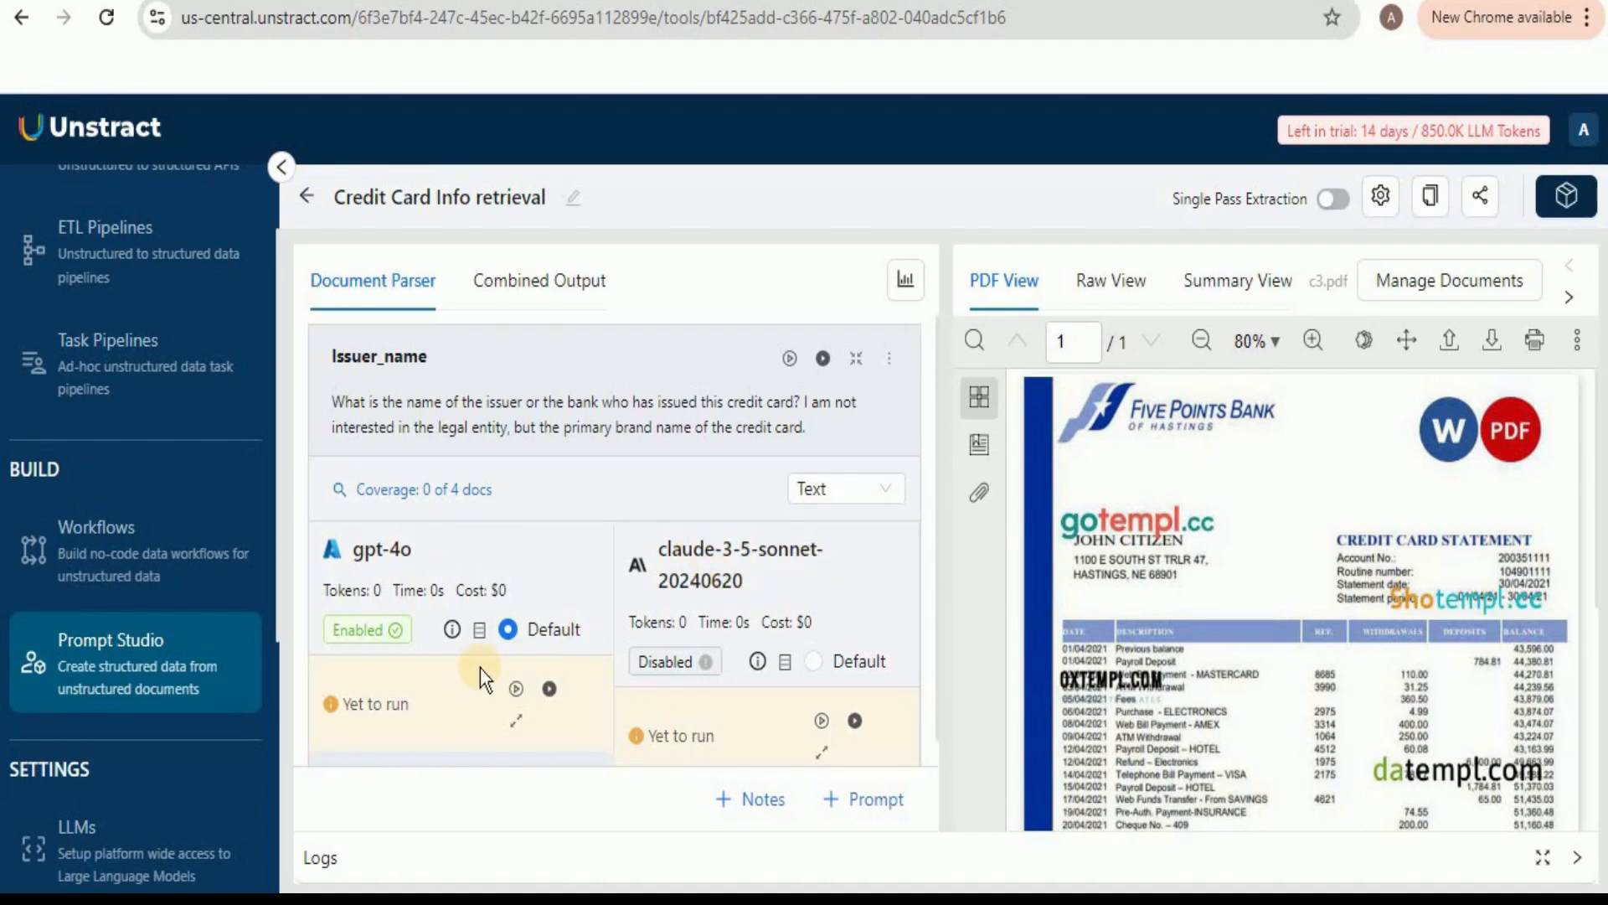
# Step: Disable gpt-4o and enable claude-3-5-sonnet-20240620 for the Issuer_name prompt, and run it with the Claude model on the current document
pyautogui.click(555, 387)
pyautogui.click(368, 629)
pyautogui.click(655, 664)
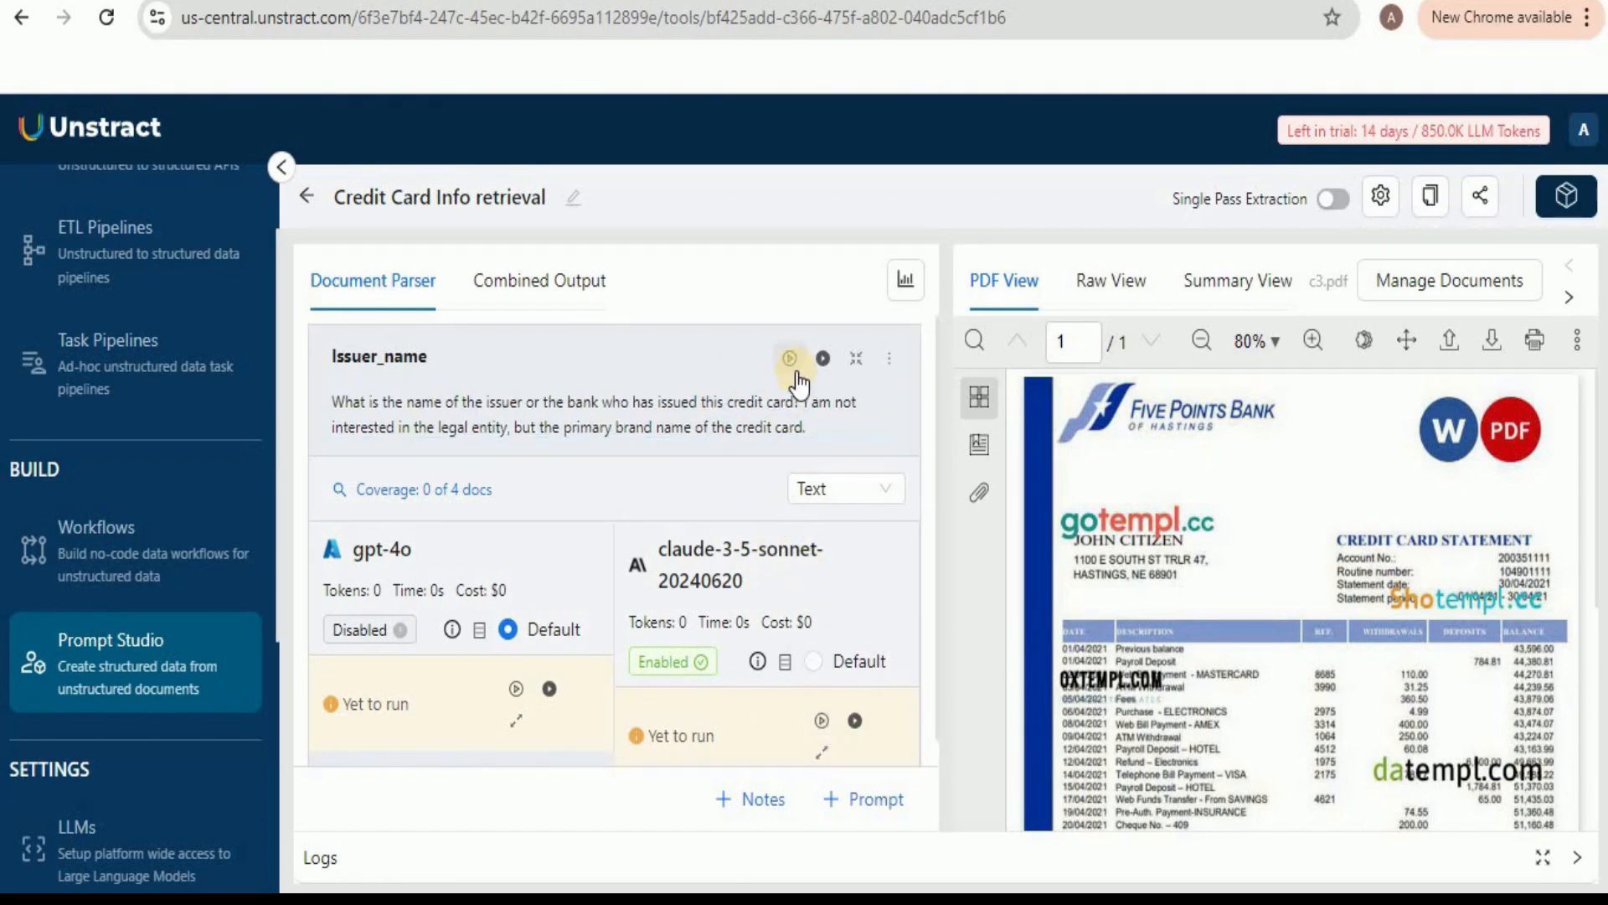
pyautogui.click(821, 720)
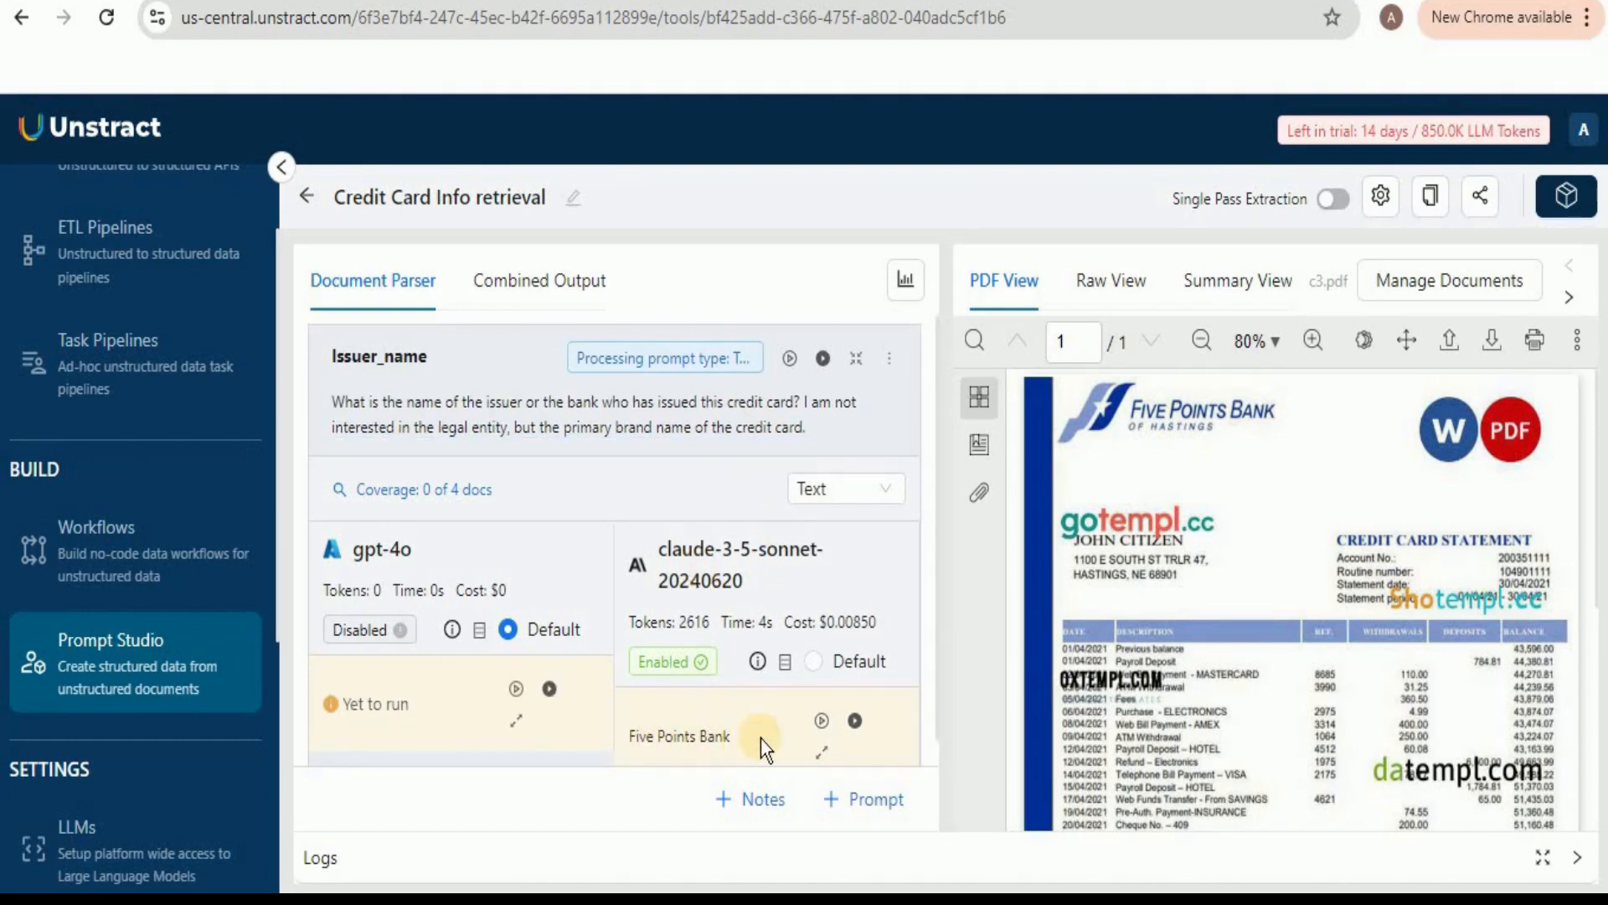
# Step: View the combined output of the claude-3-5-sonnet-20240620 profile for the Issuer_name prompt, and return to the document parser
pyautogui.click(540, 283)
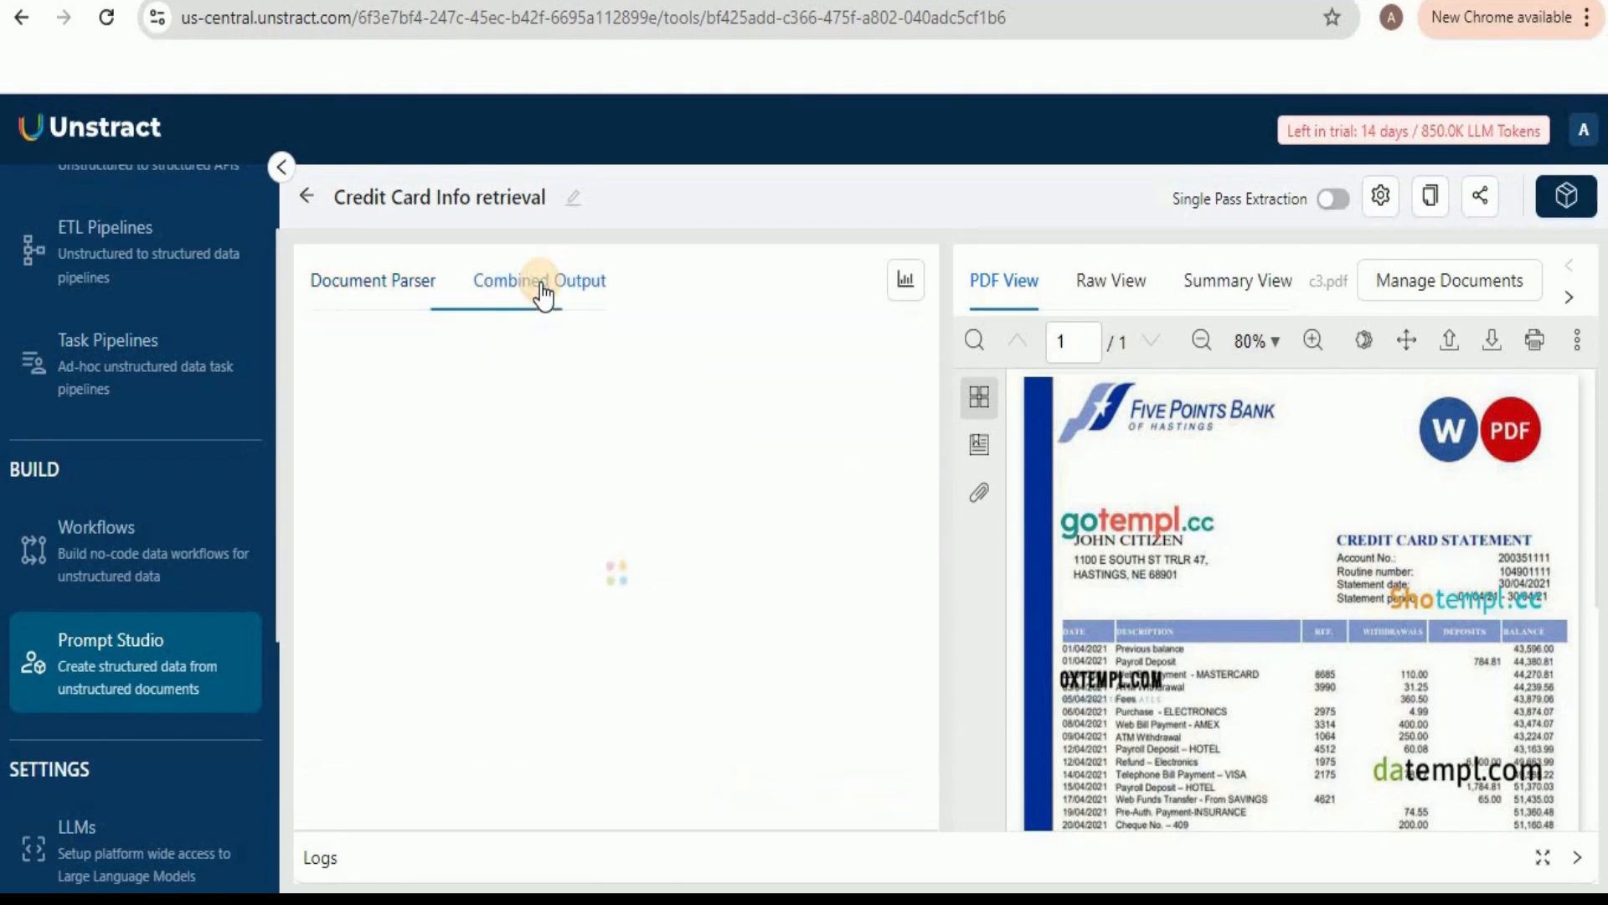
pyautogui.click(596, 365)
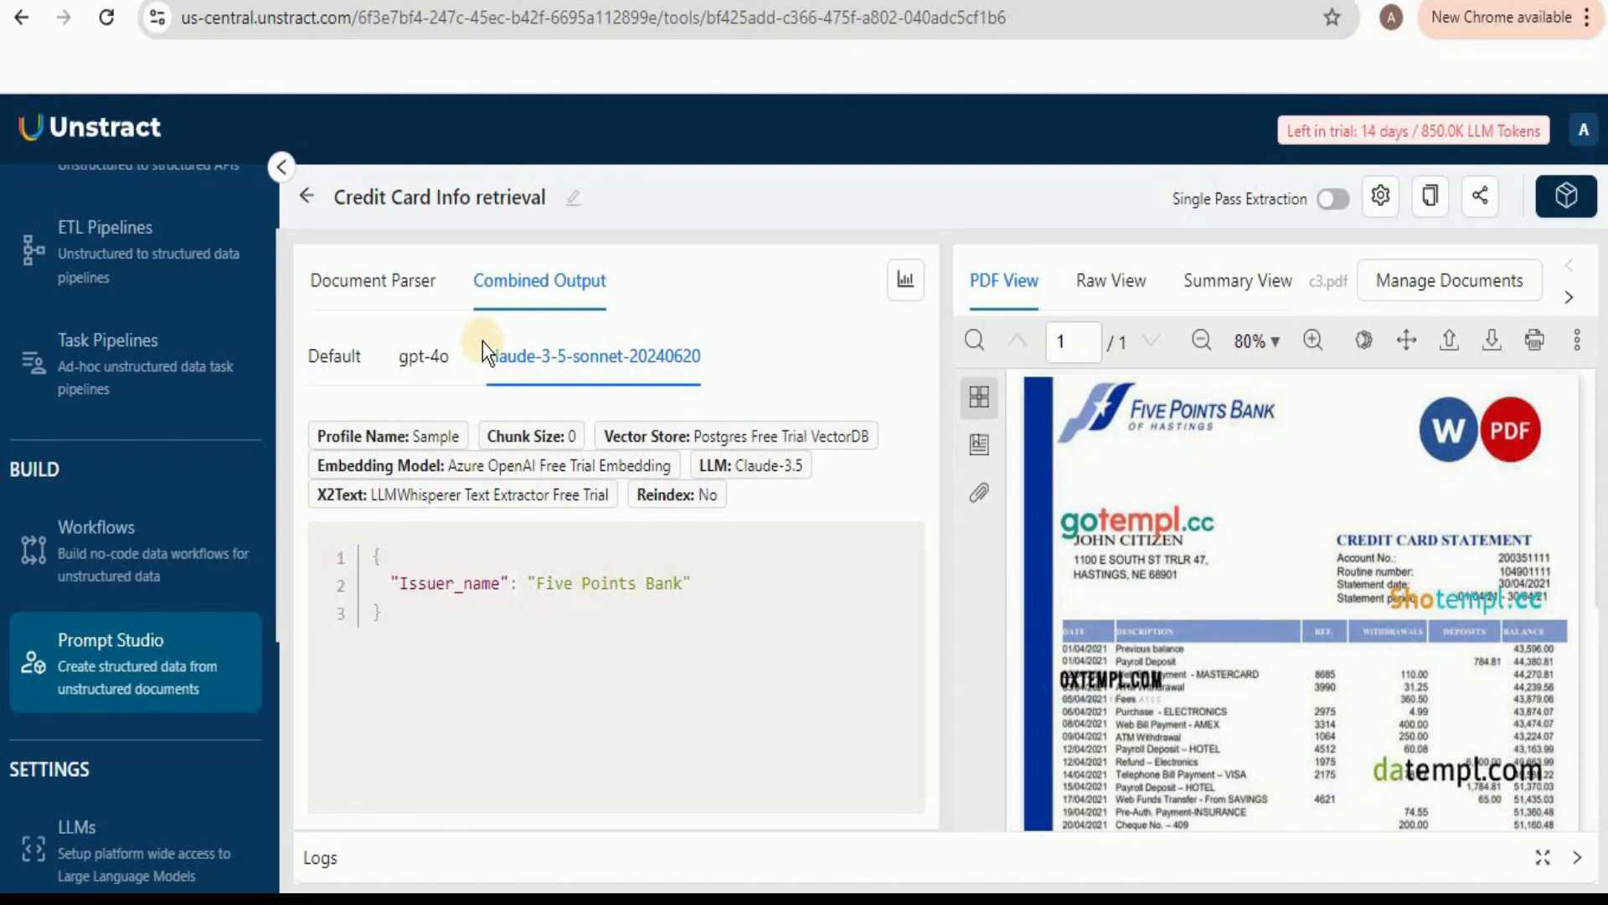
pyautogui.click(390, 295)
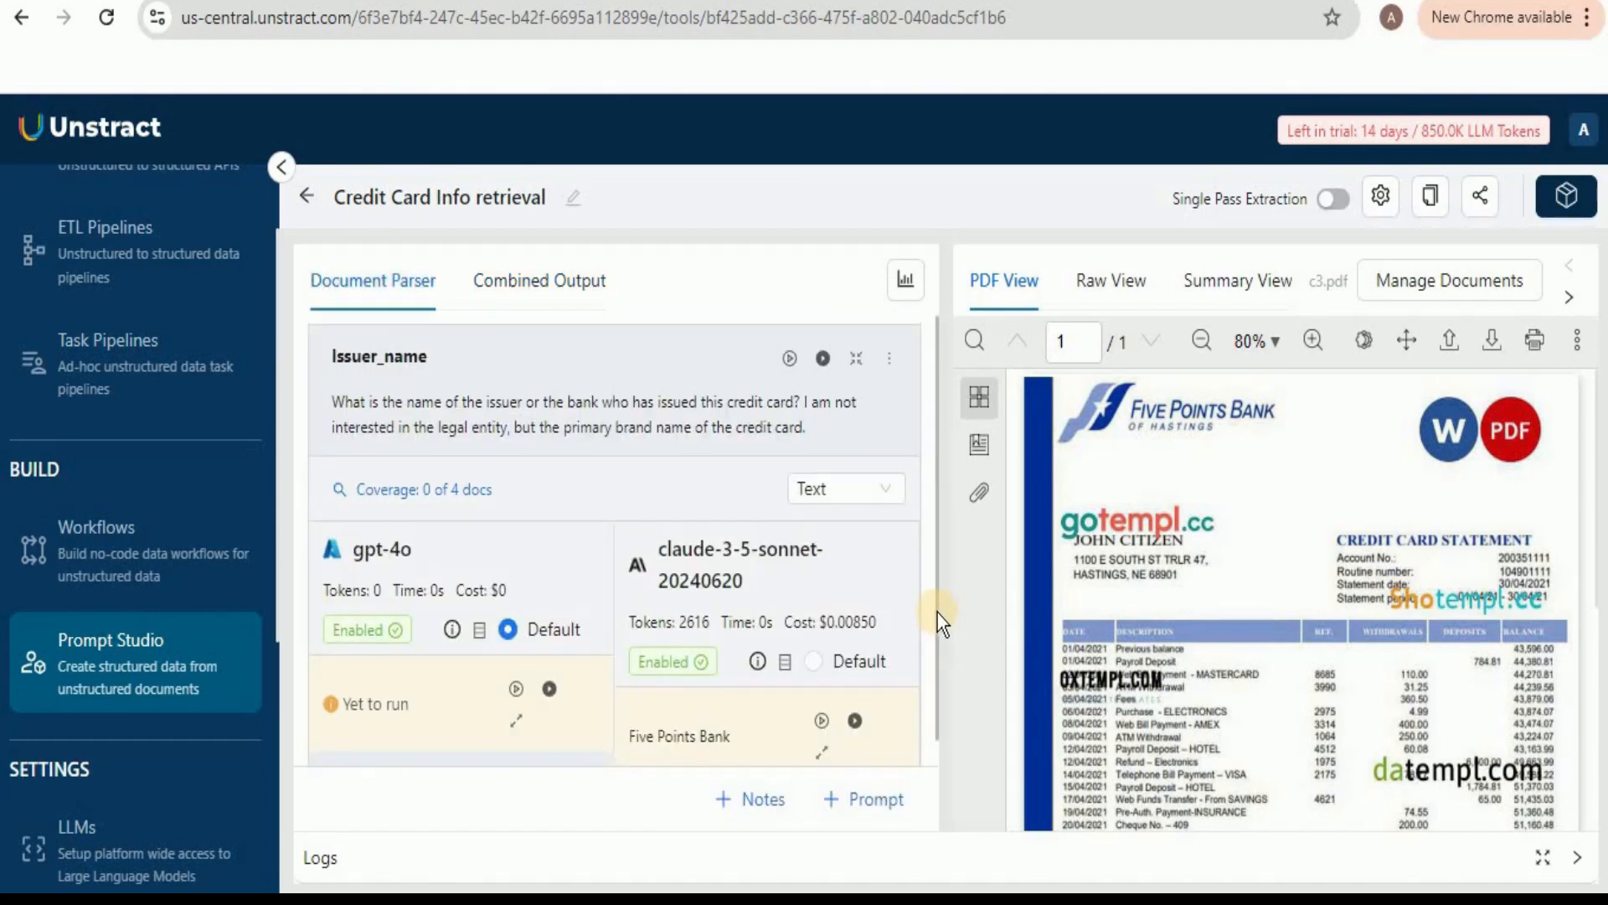
# Step: Run the CardHolder_name and Payment_Info prompts on c3.pdf with only the claude-3-5-sonnet-20240620 profile
pyautogui.scroll(-1, 944, 691)
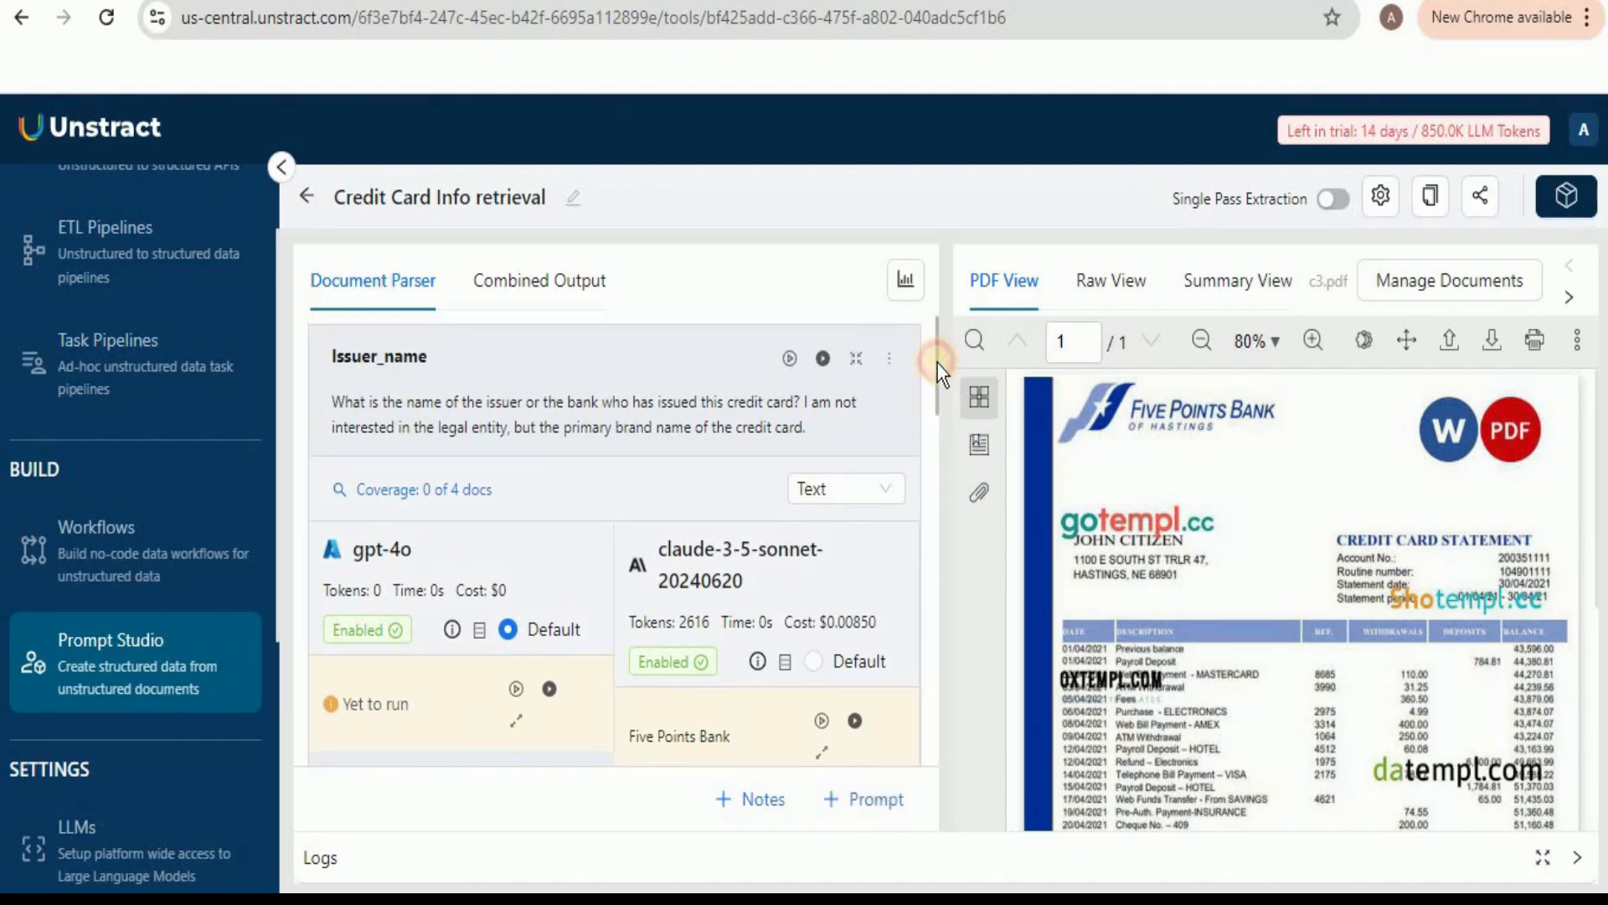
pyautogui.moveTo(936, 362); pyautogui.dragTo(950, 323)
pyautogui.moveTo(938, 400); pyautogui.dragTo(940, 495)
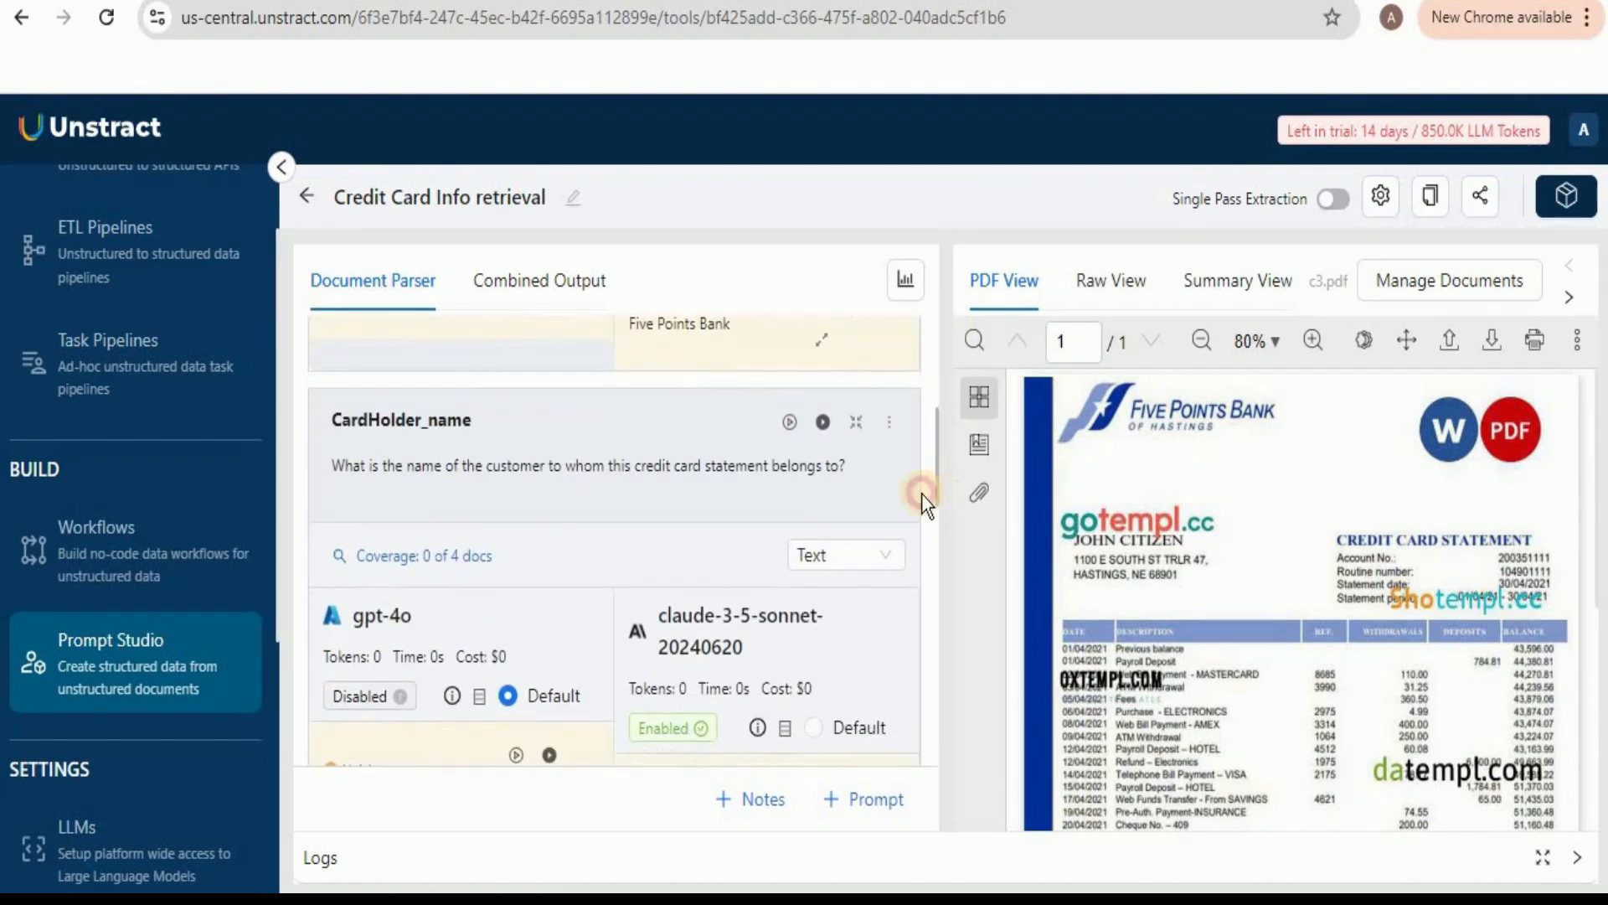
pyautogui.click(786, 421)
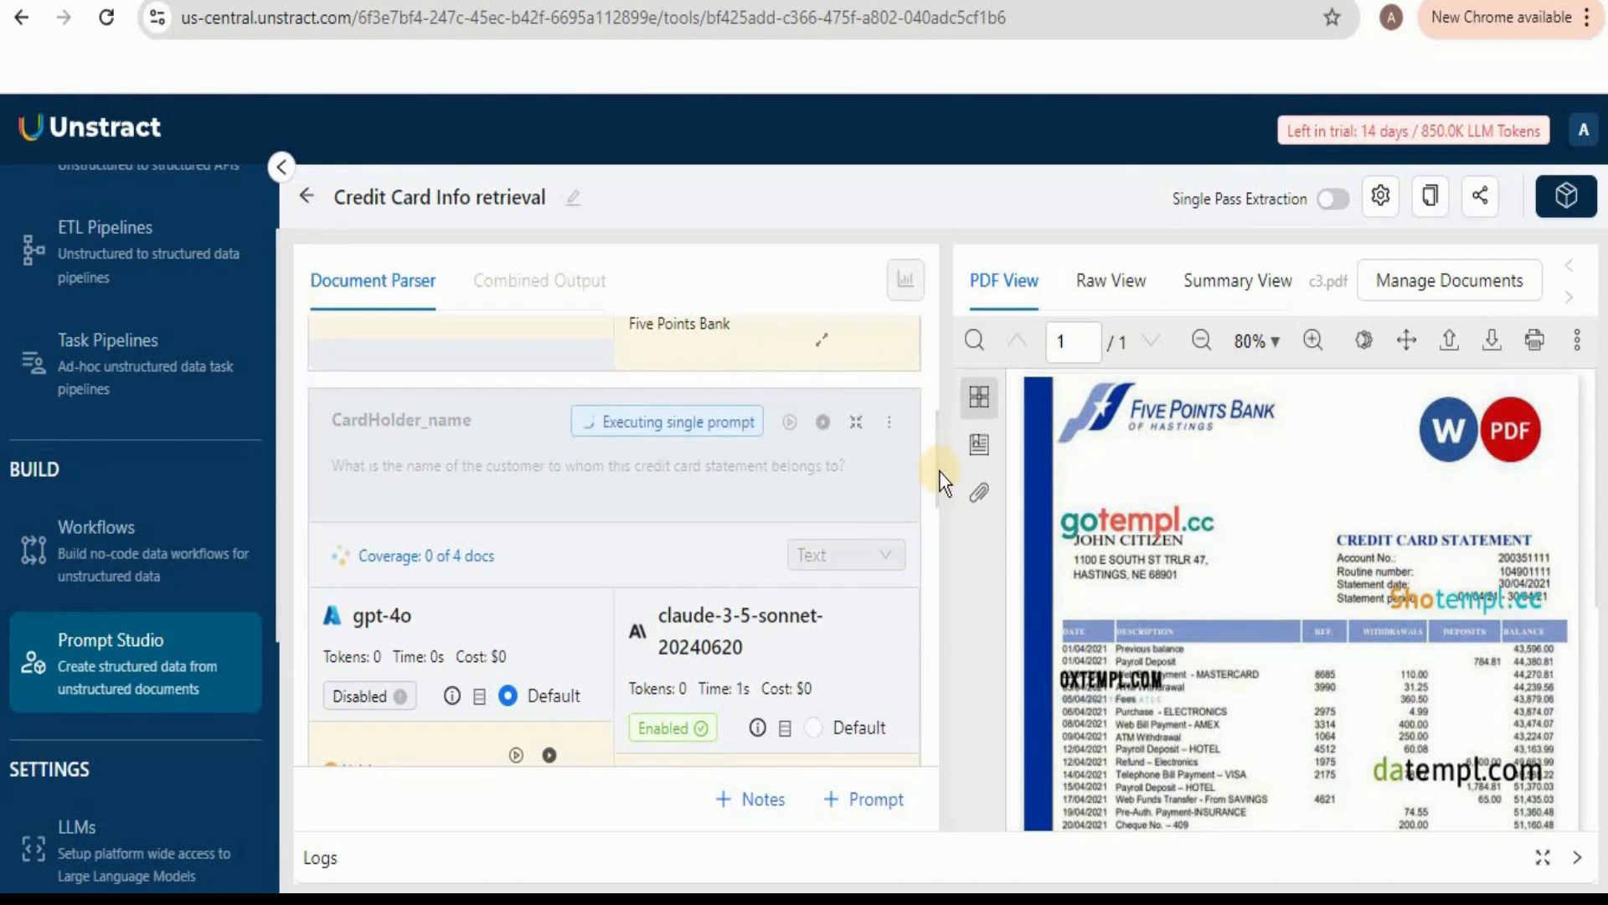
pyautogui.moveTo(930, 519); pyautogui.dragTo(913, 566)
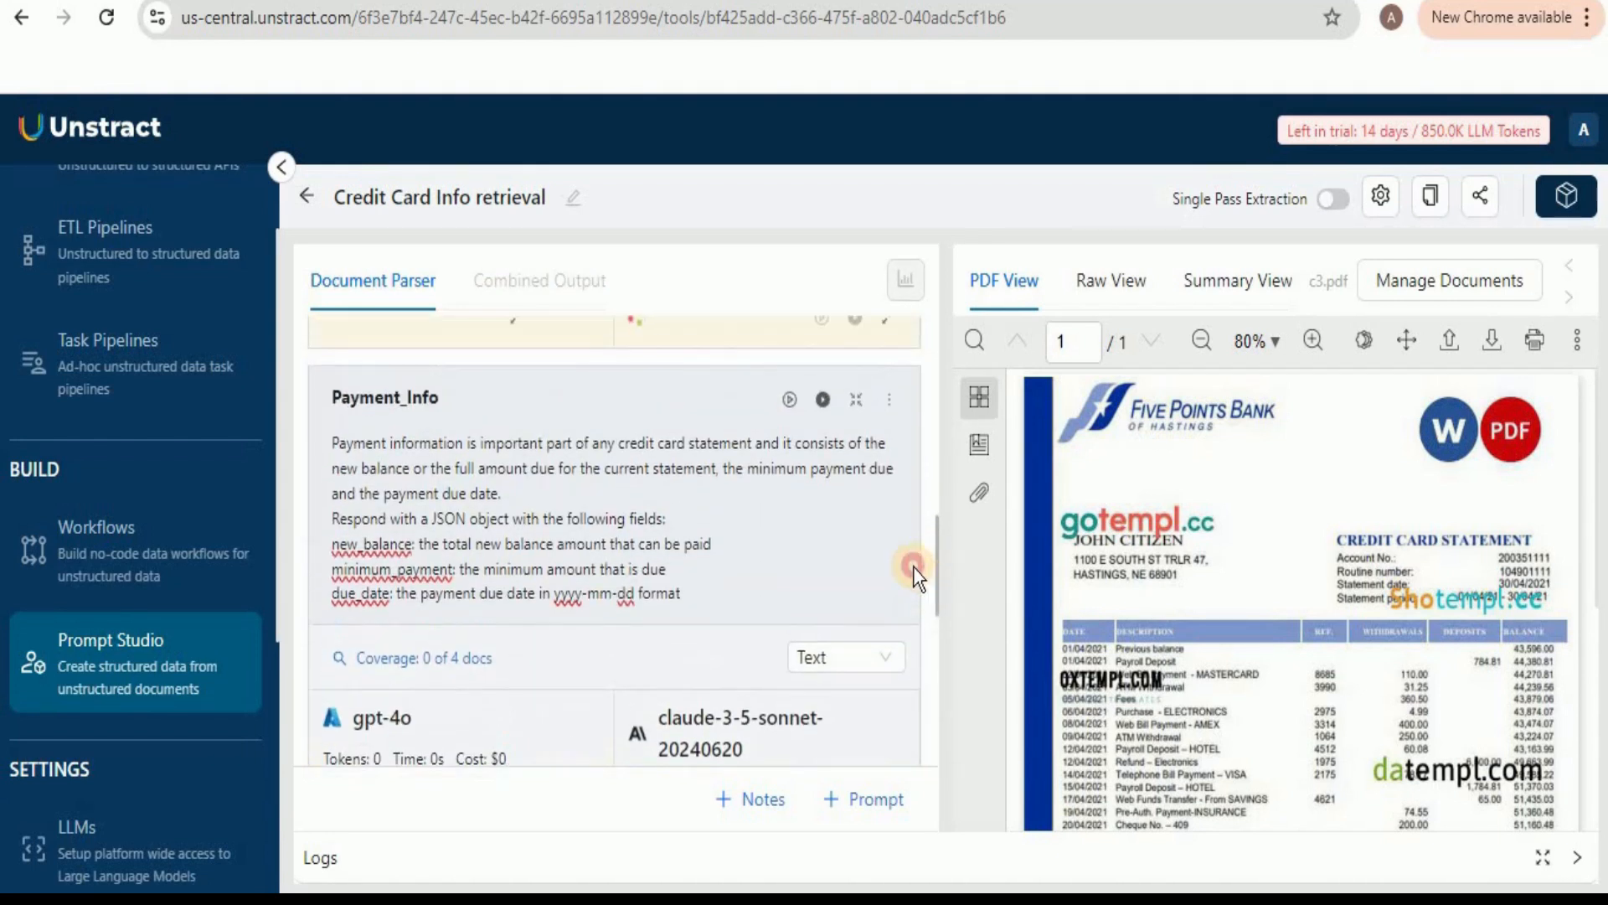
pyautogui.click(800, 405)
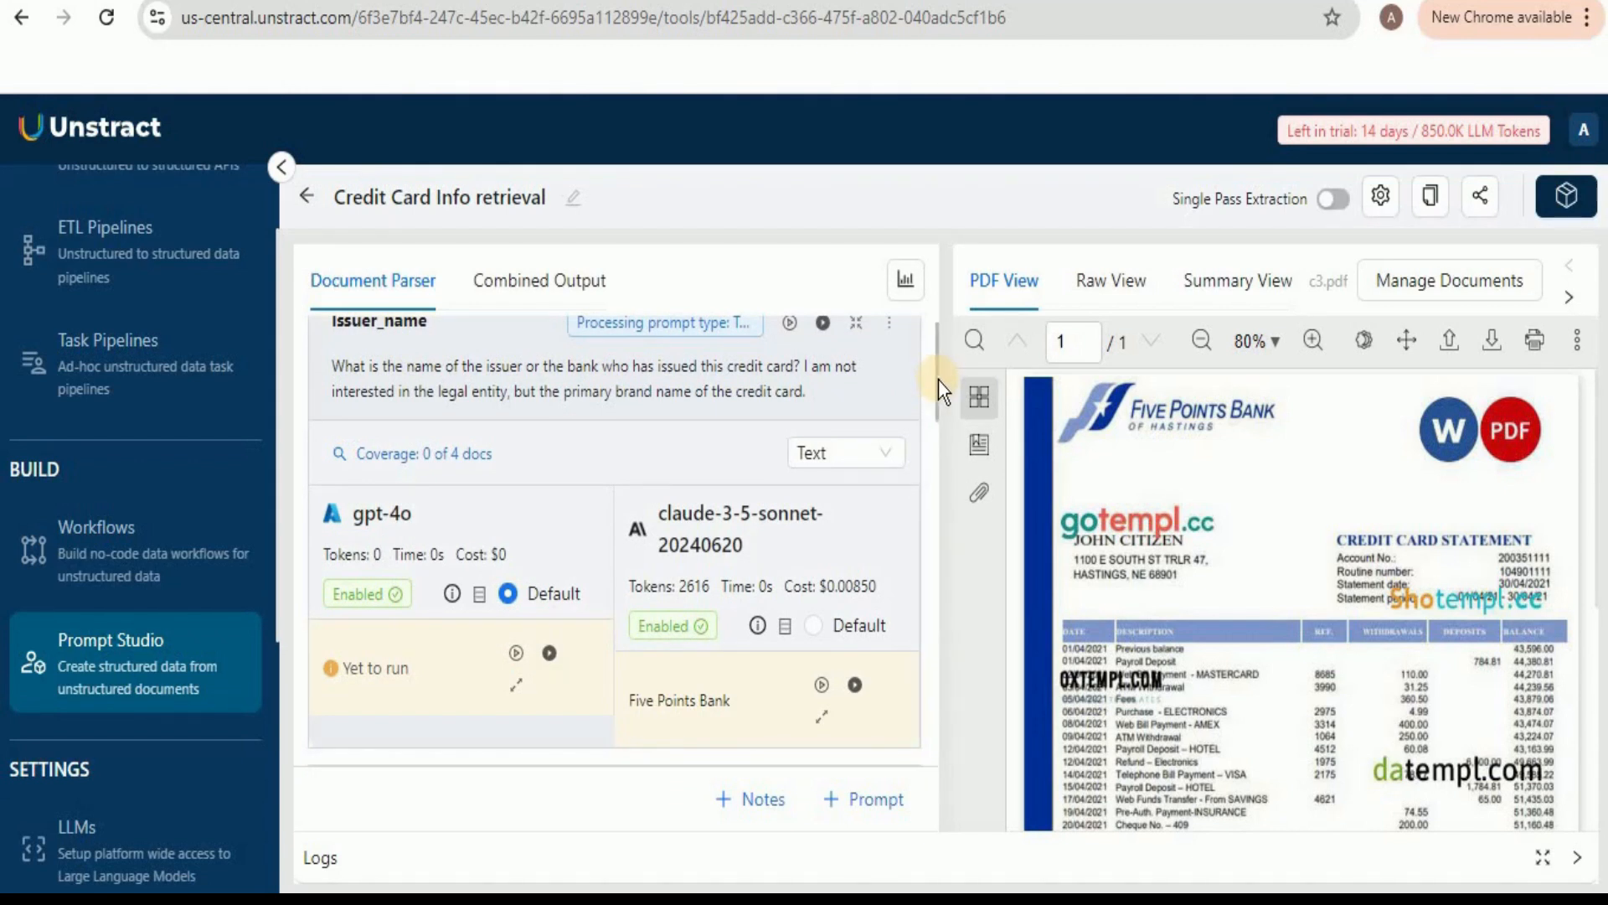
# Step: Review the Claude answers of the c3.pdf prompts, expanding the Payment_Info result to read it in full
pyautogui.moveTo(938, 379); pyautogui.dragTo(938, 370)
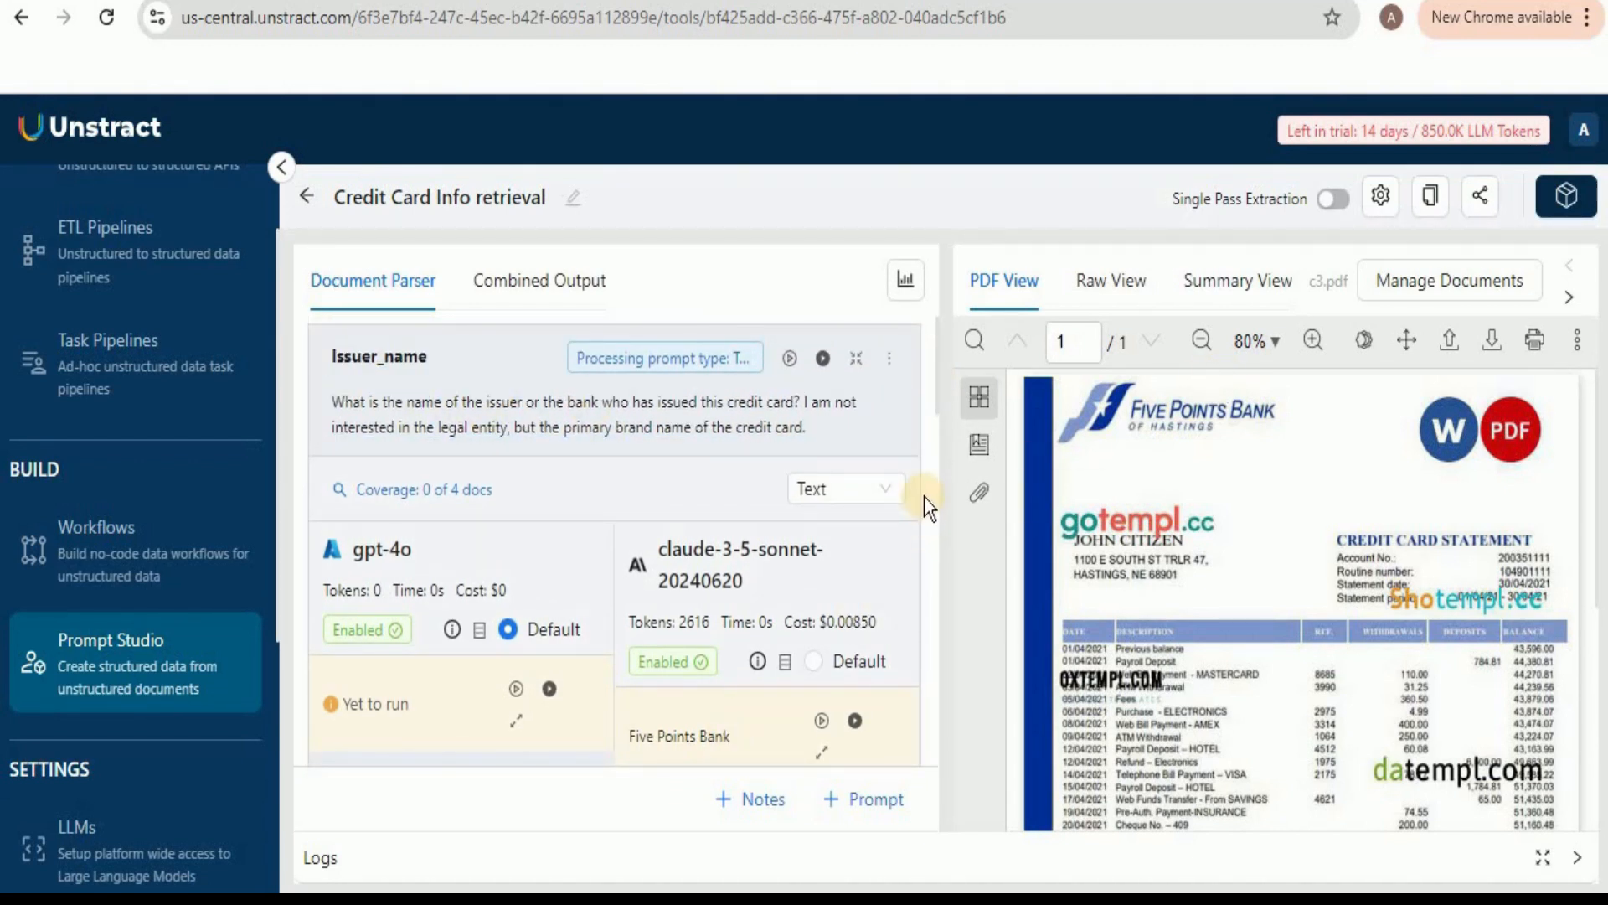
pyautogui.moveTo(938, 354); pyautogui.dragTo(938, 490)
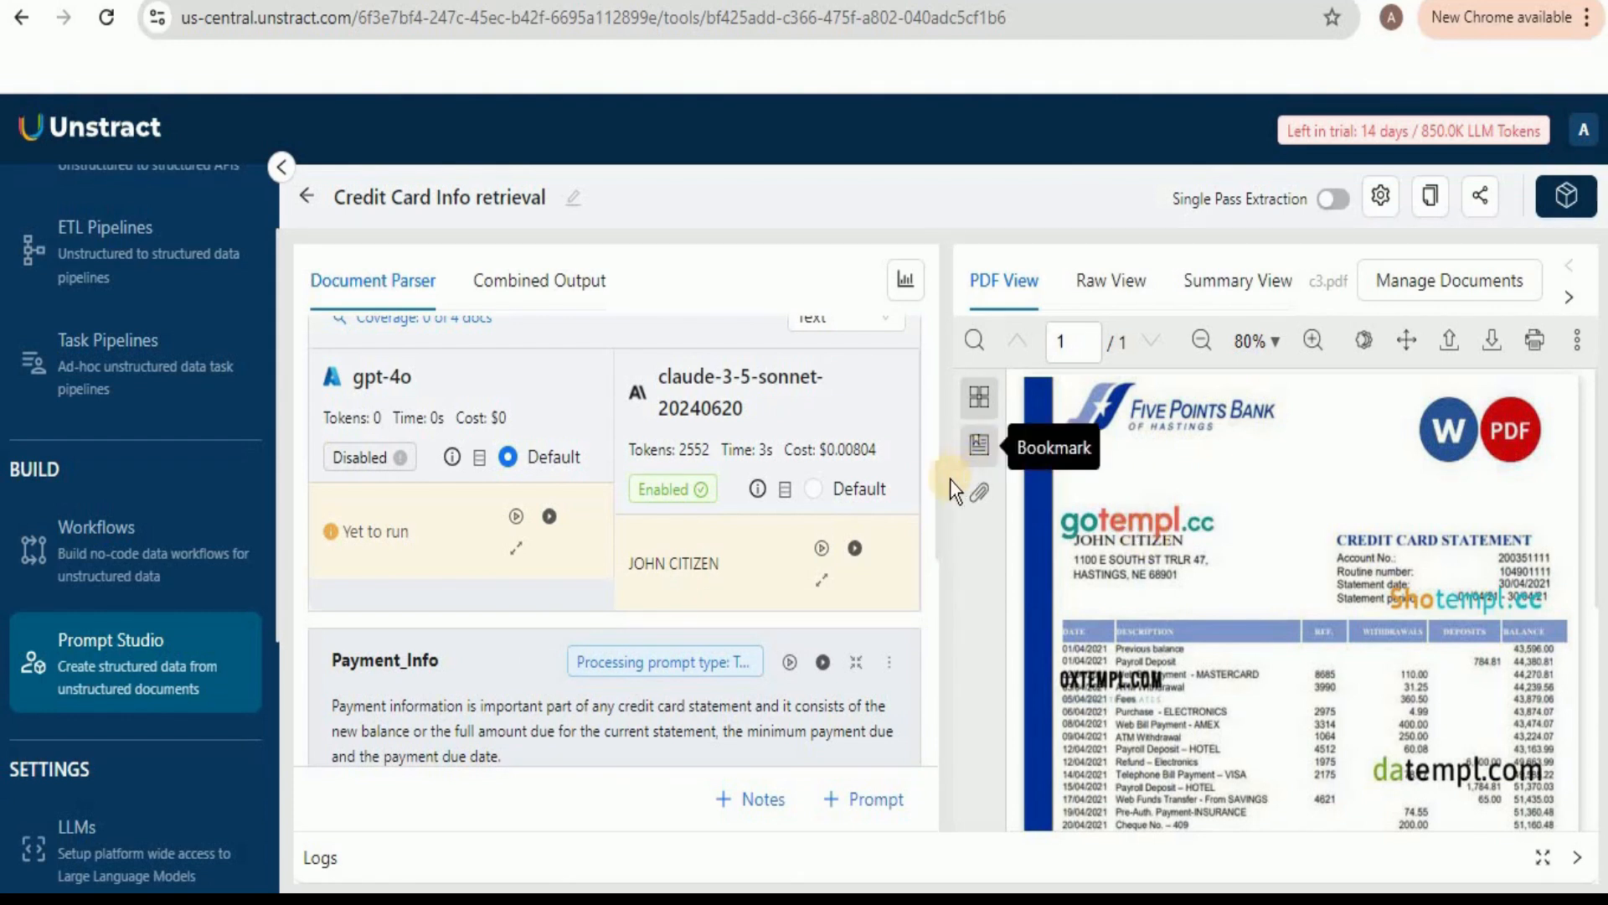
pyautogui.moveTo(934, 506); pyautogui.dragTo(941, 606)
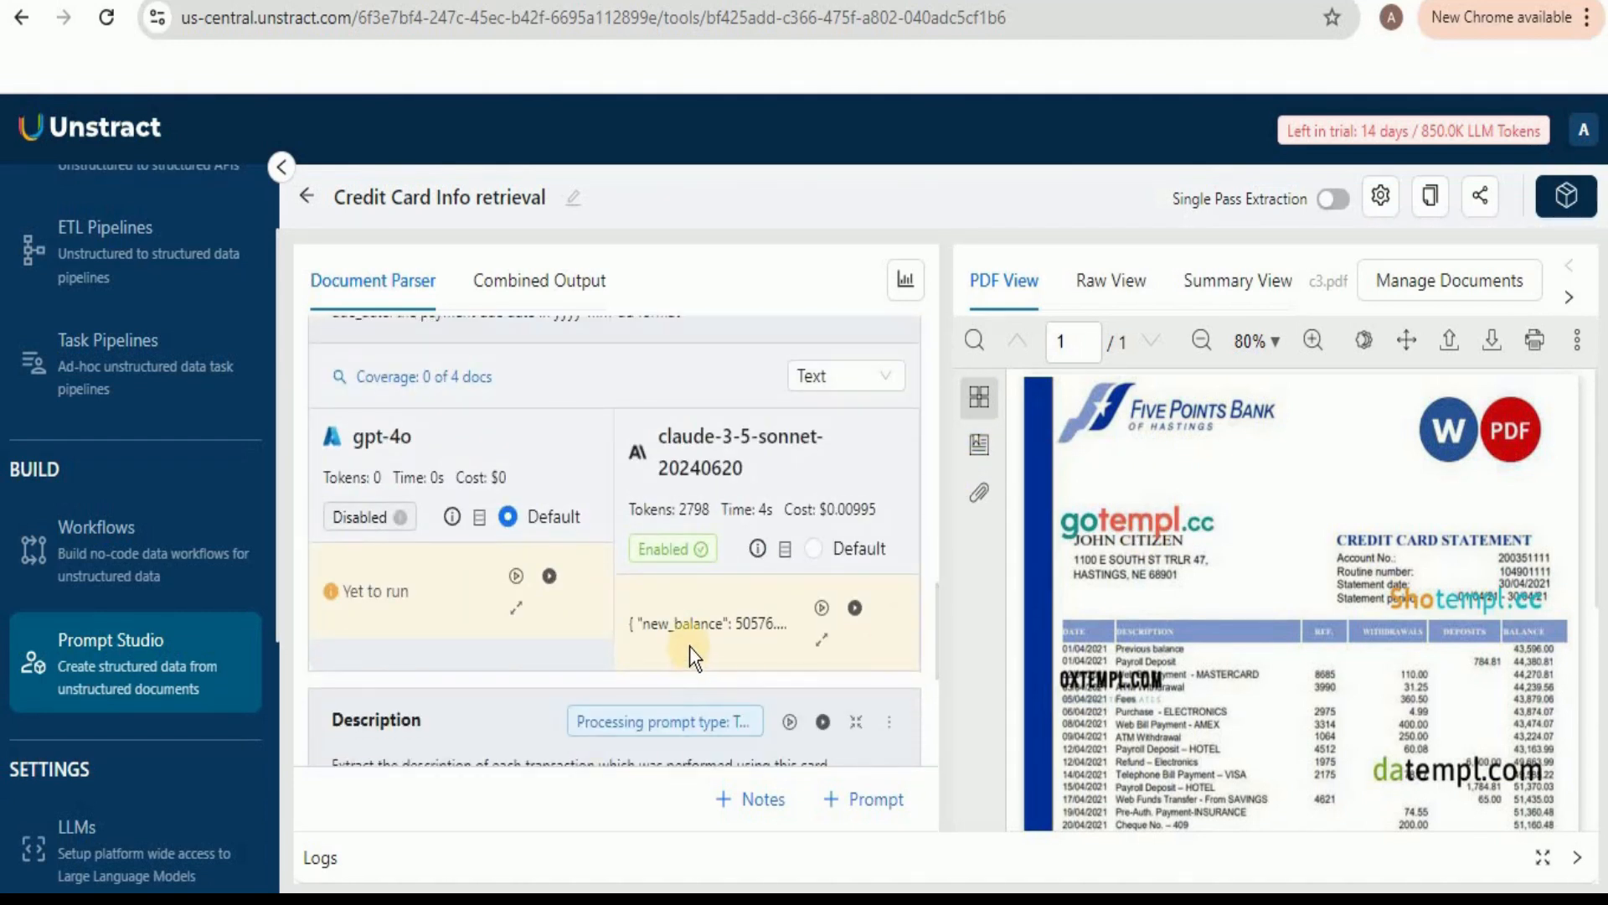
pyautogui.click(819, 639)
pyautogui.click(884, 652)
pyautogui.moveTo(937, 597); pyautogui.dragTo(944, 350)
pyautogui.click(820, 726)
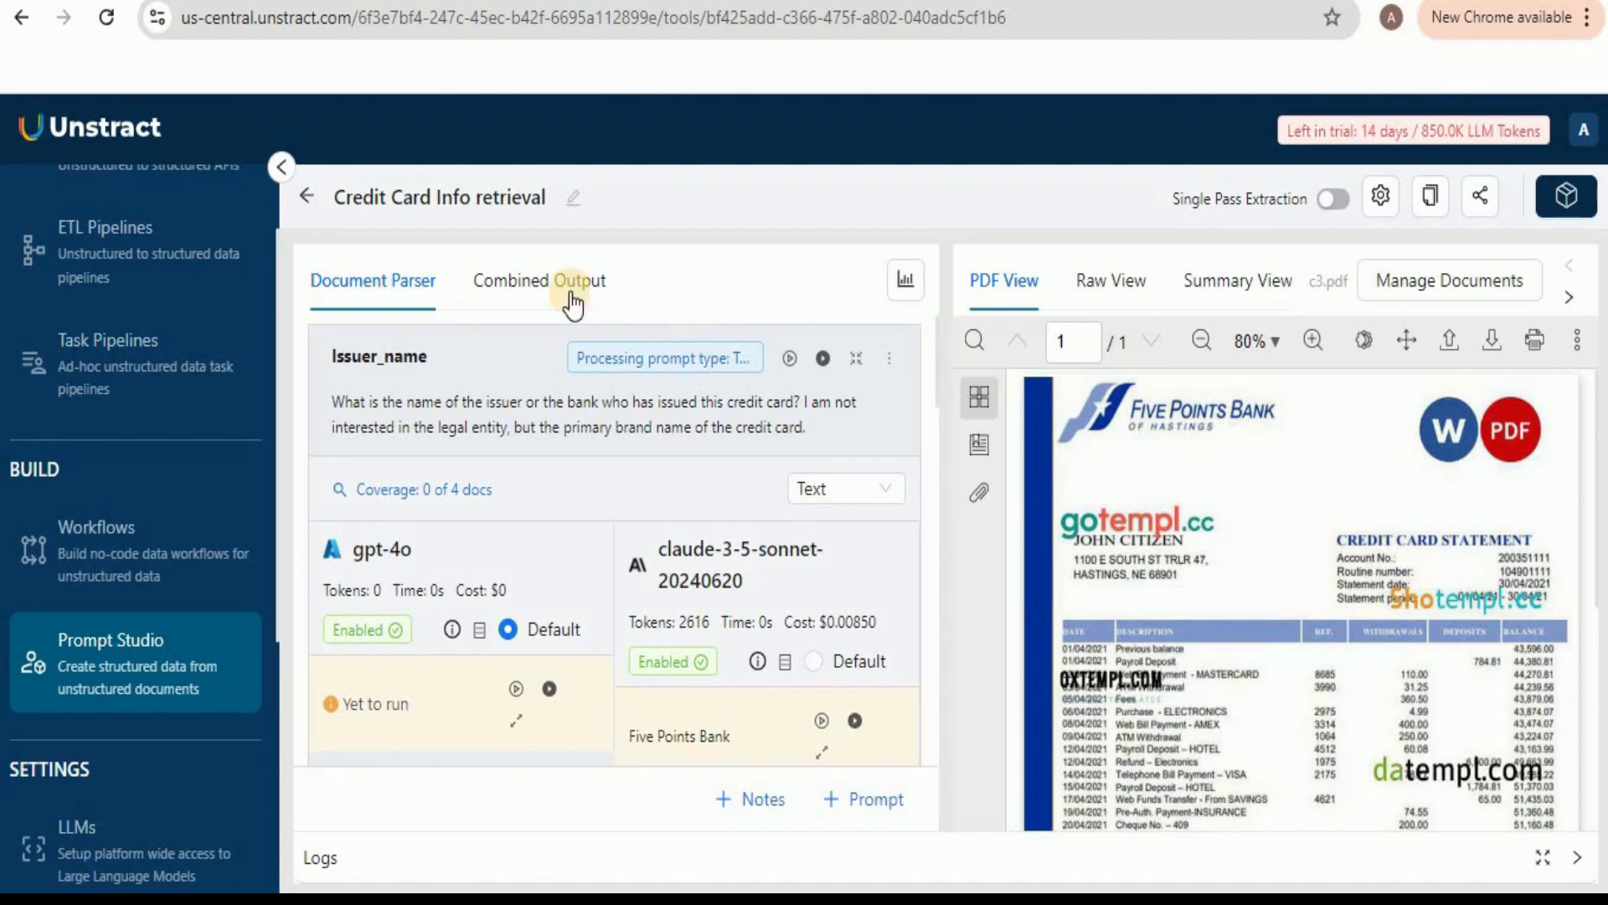
# Step: Examine the claude-3-5-sonnet-20240620 combined output of all four c3.pdf prompts, and go back to the document parser
pyautogui.click(542, 285)
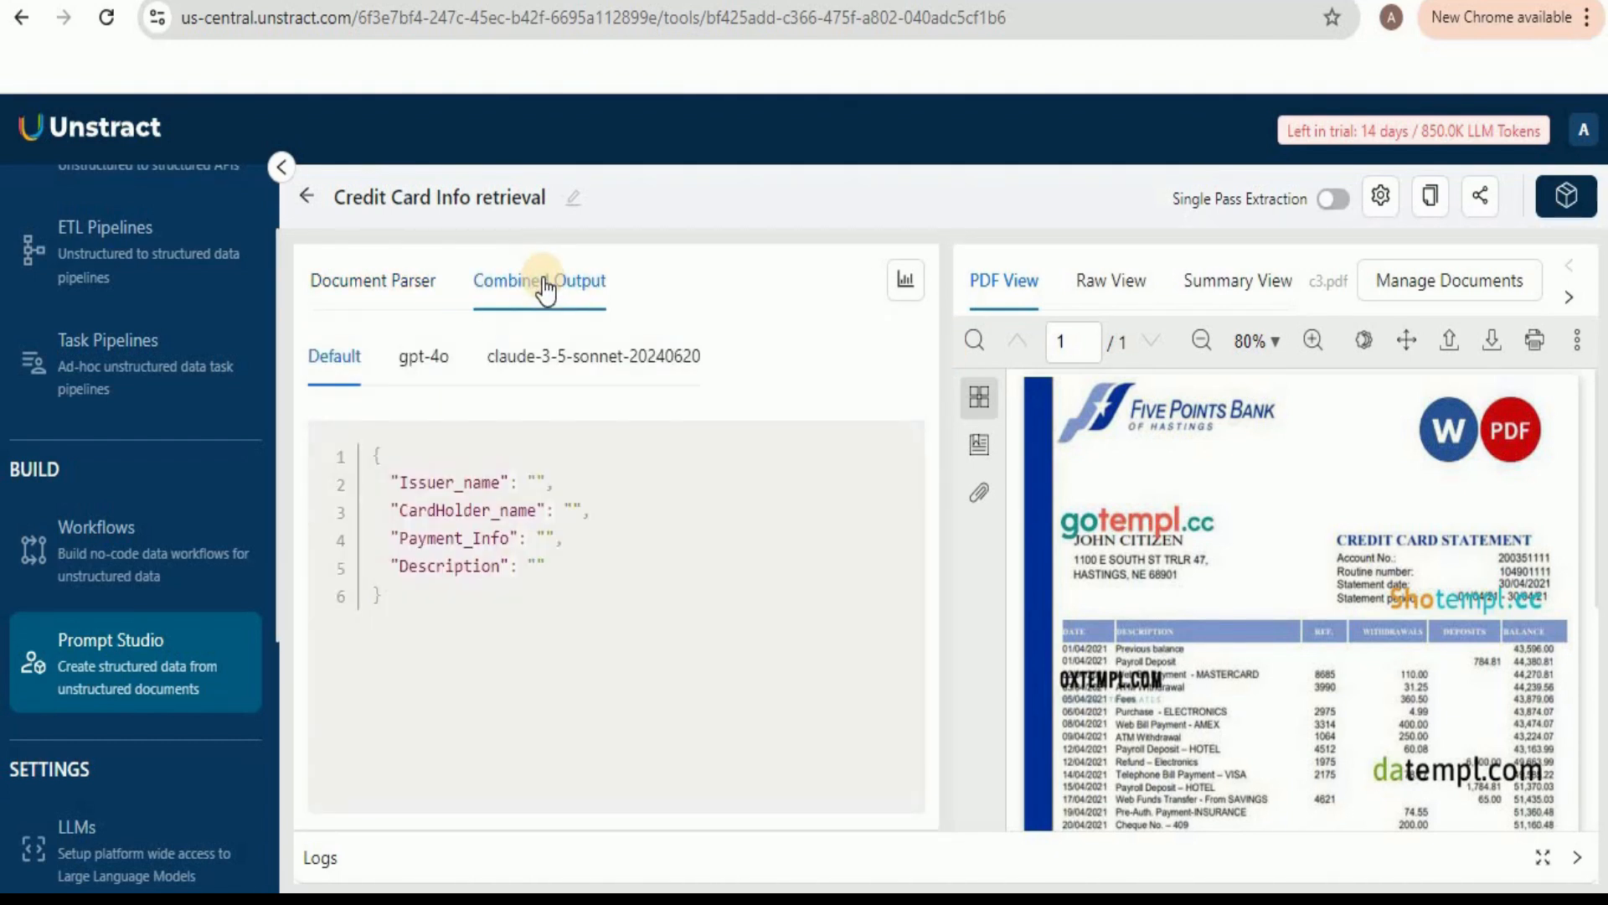
pyautogui.click(560, 356)
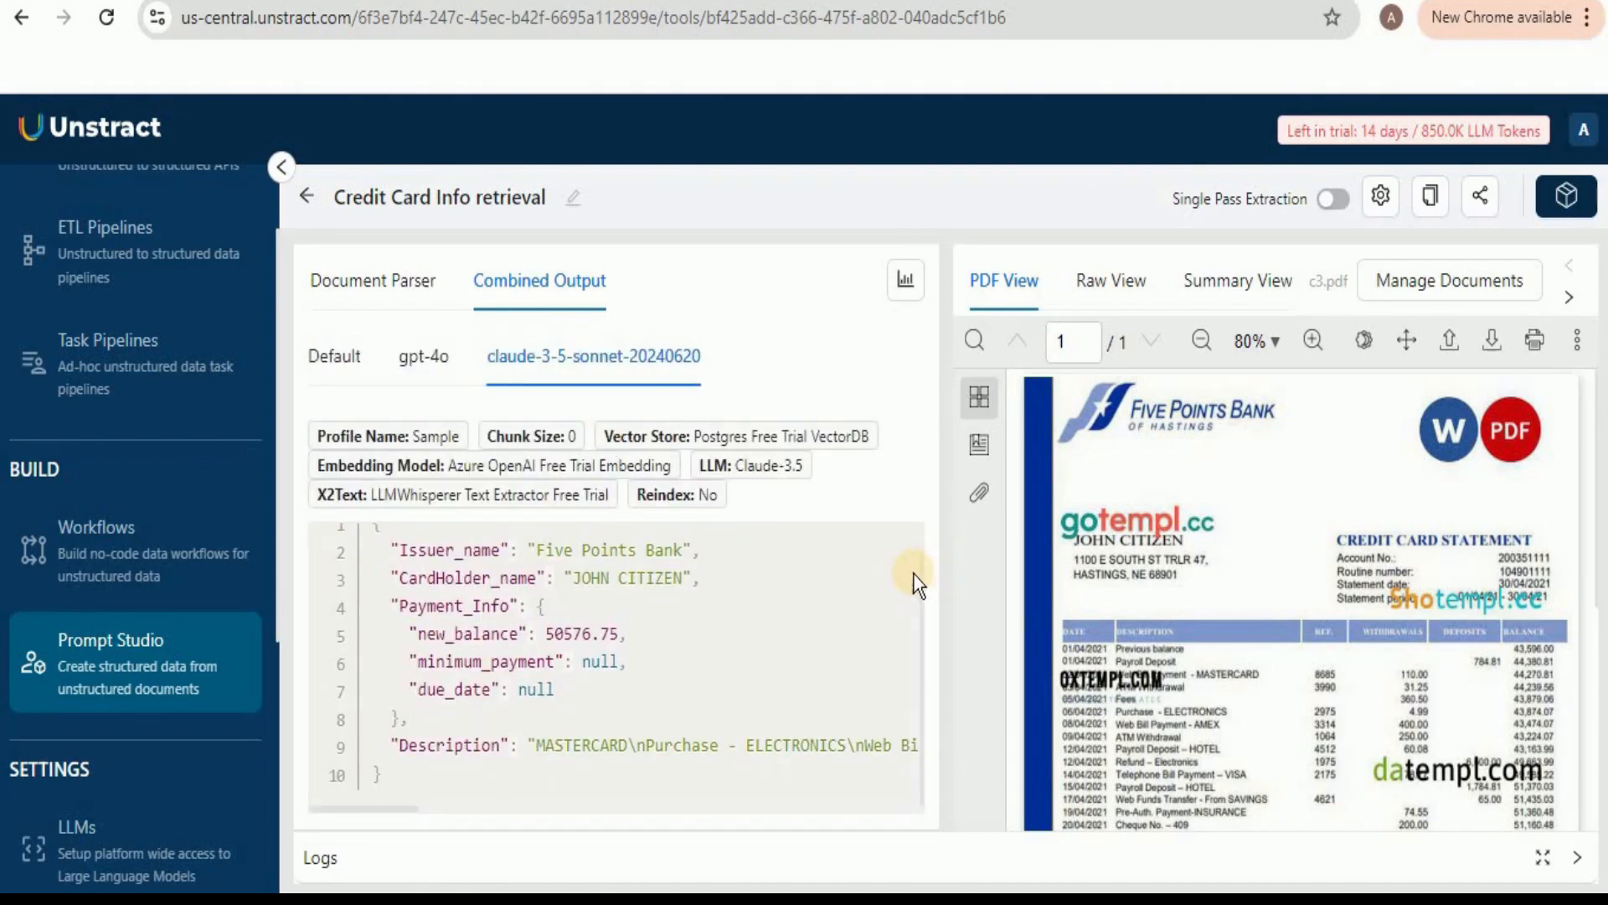
pyautogui.moveTo(921, 574)
pyautogui.mouseDown()
pyautogui.moveTo(923, 543)
pyautogui.moveTo(917, 598)
pyautogui.moveTo(917, 578)
pyautogui.mouseUp()
pyautogui.click(385, 288)
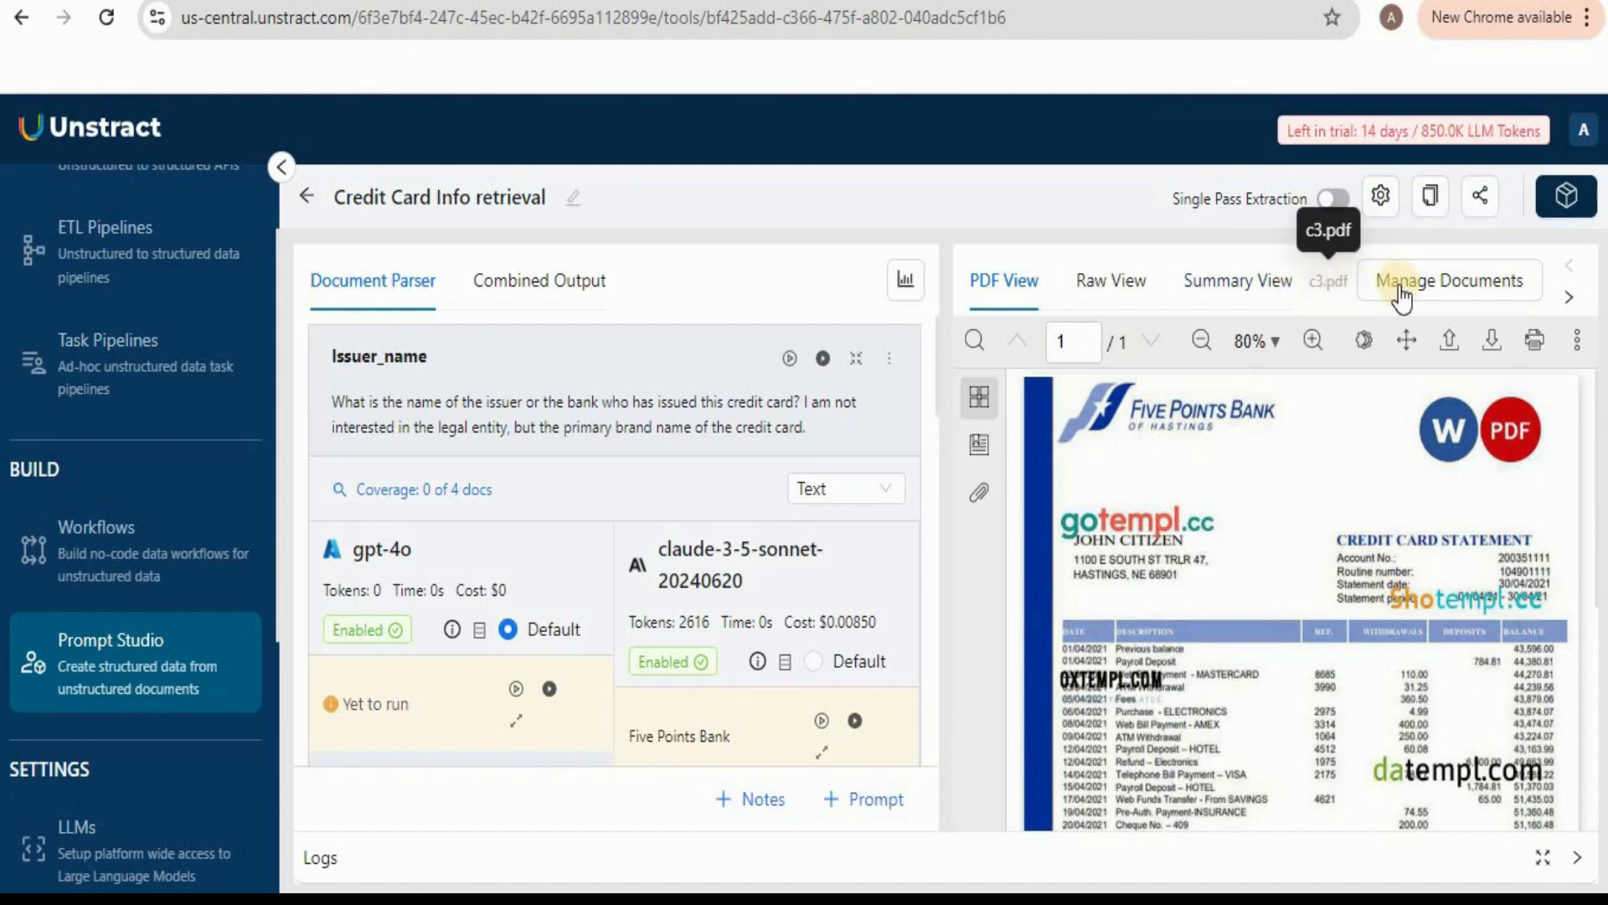
# Step: Make c6.pdf the active document among the uploaded files and look over its statement page
pyautogui.click(1476, 279)
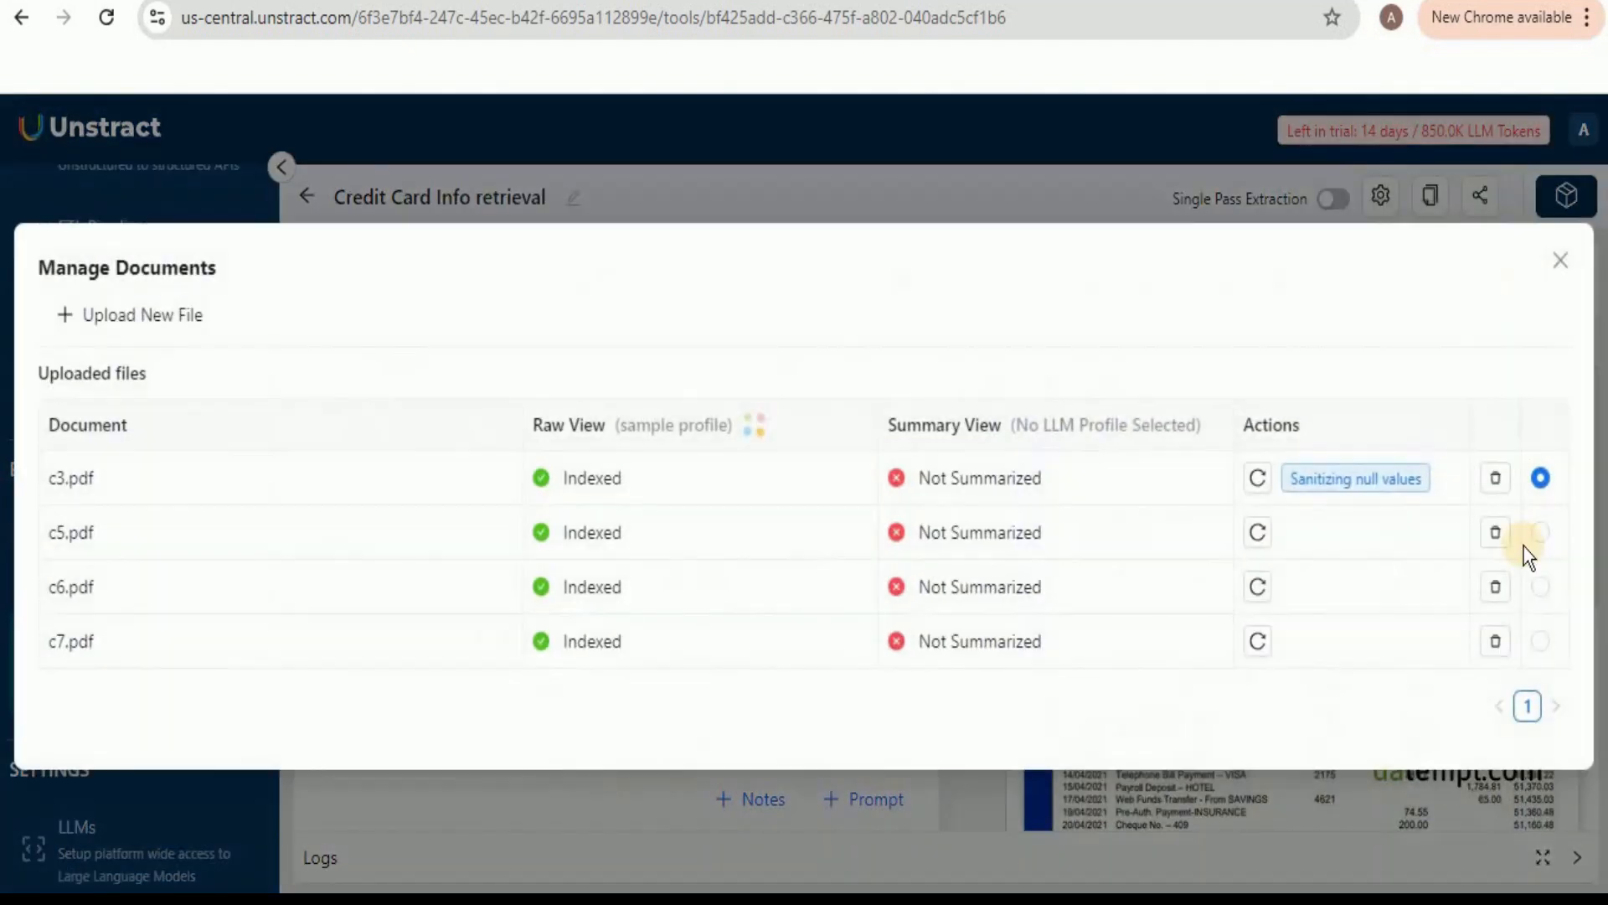
pyautogui.click(1540, 534)
pyautogui.click(1536, 589)
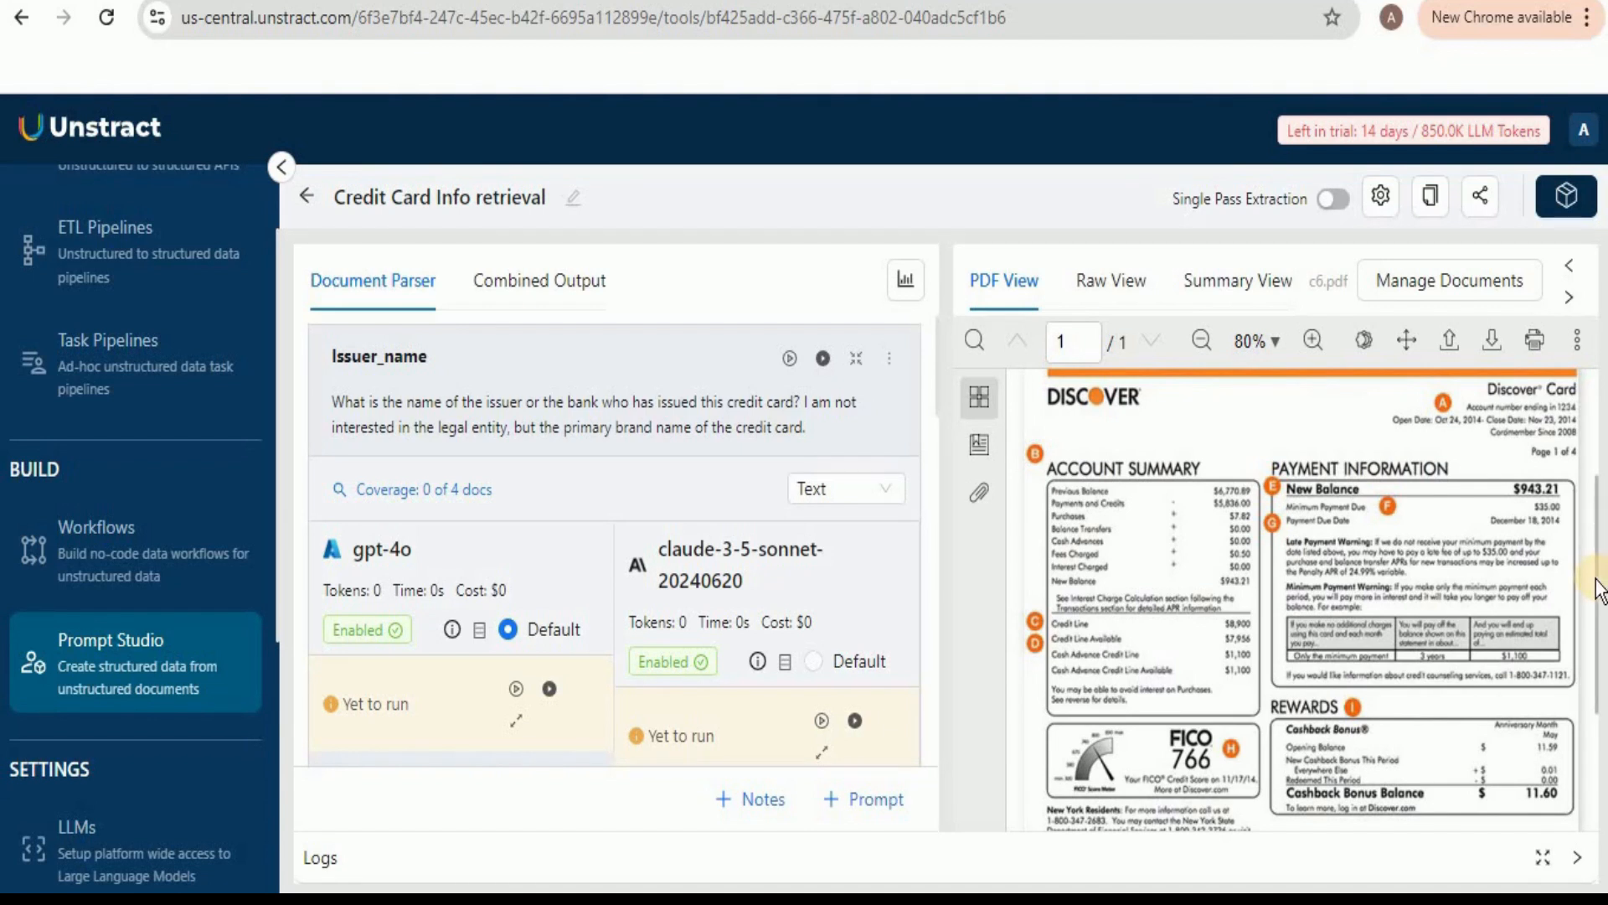
pyautogui.click(1603, 642)
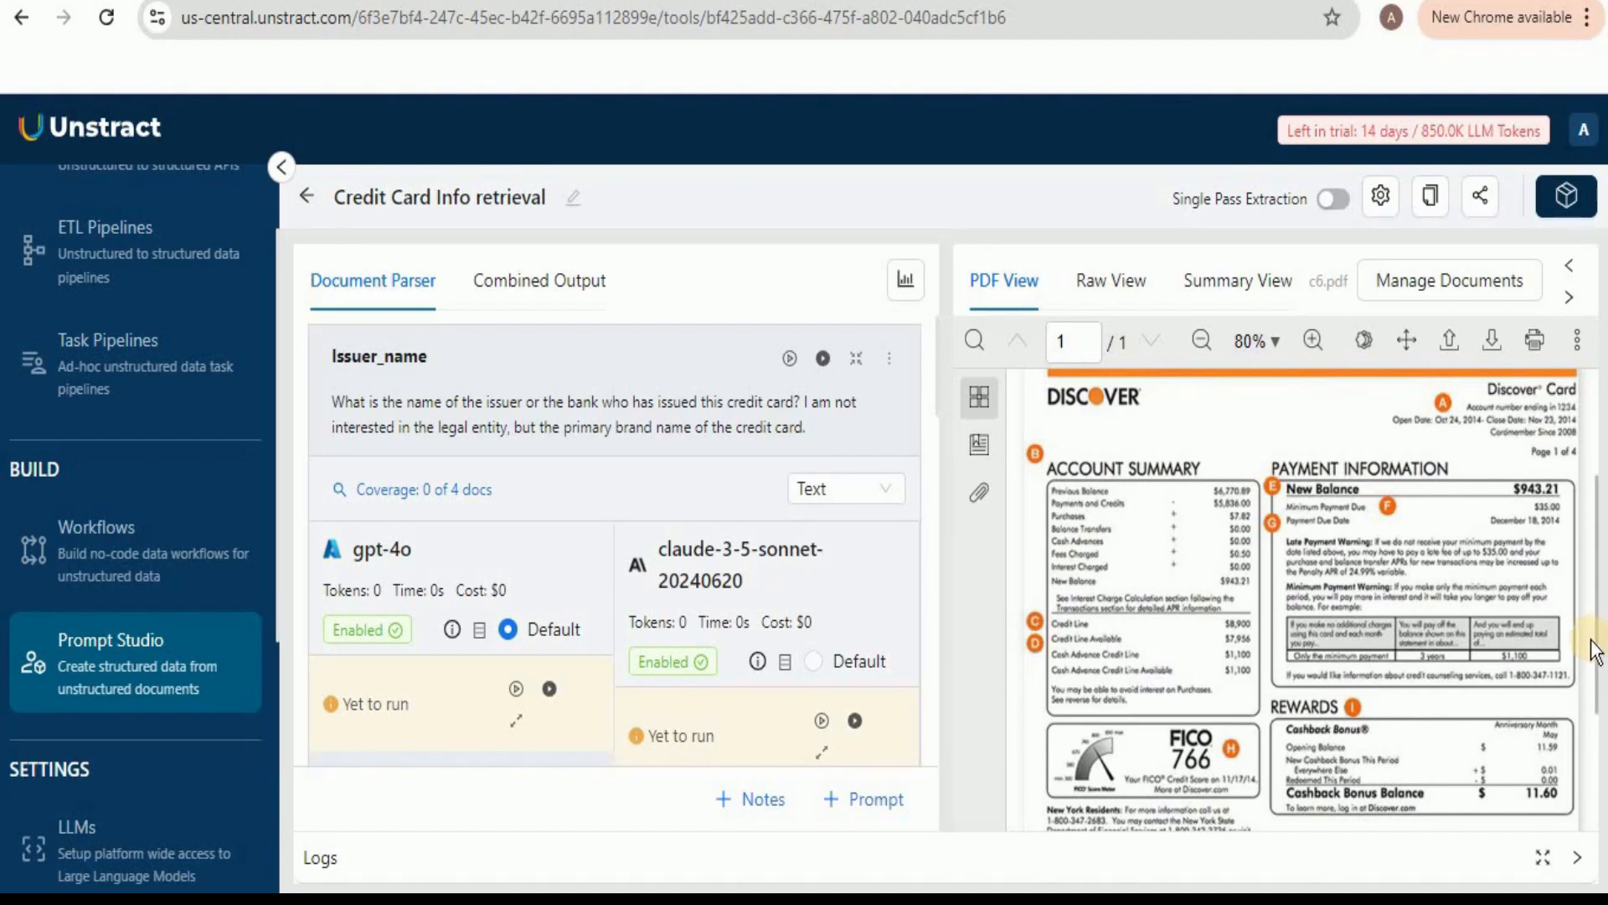
pyautogui.moveTo(1603, 651); pyautogui.dragTo(1413, 490)
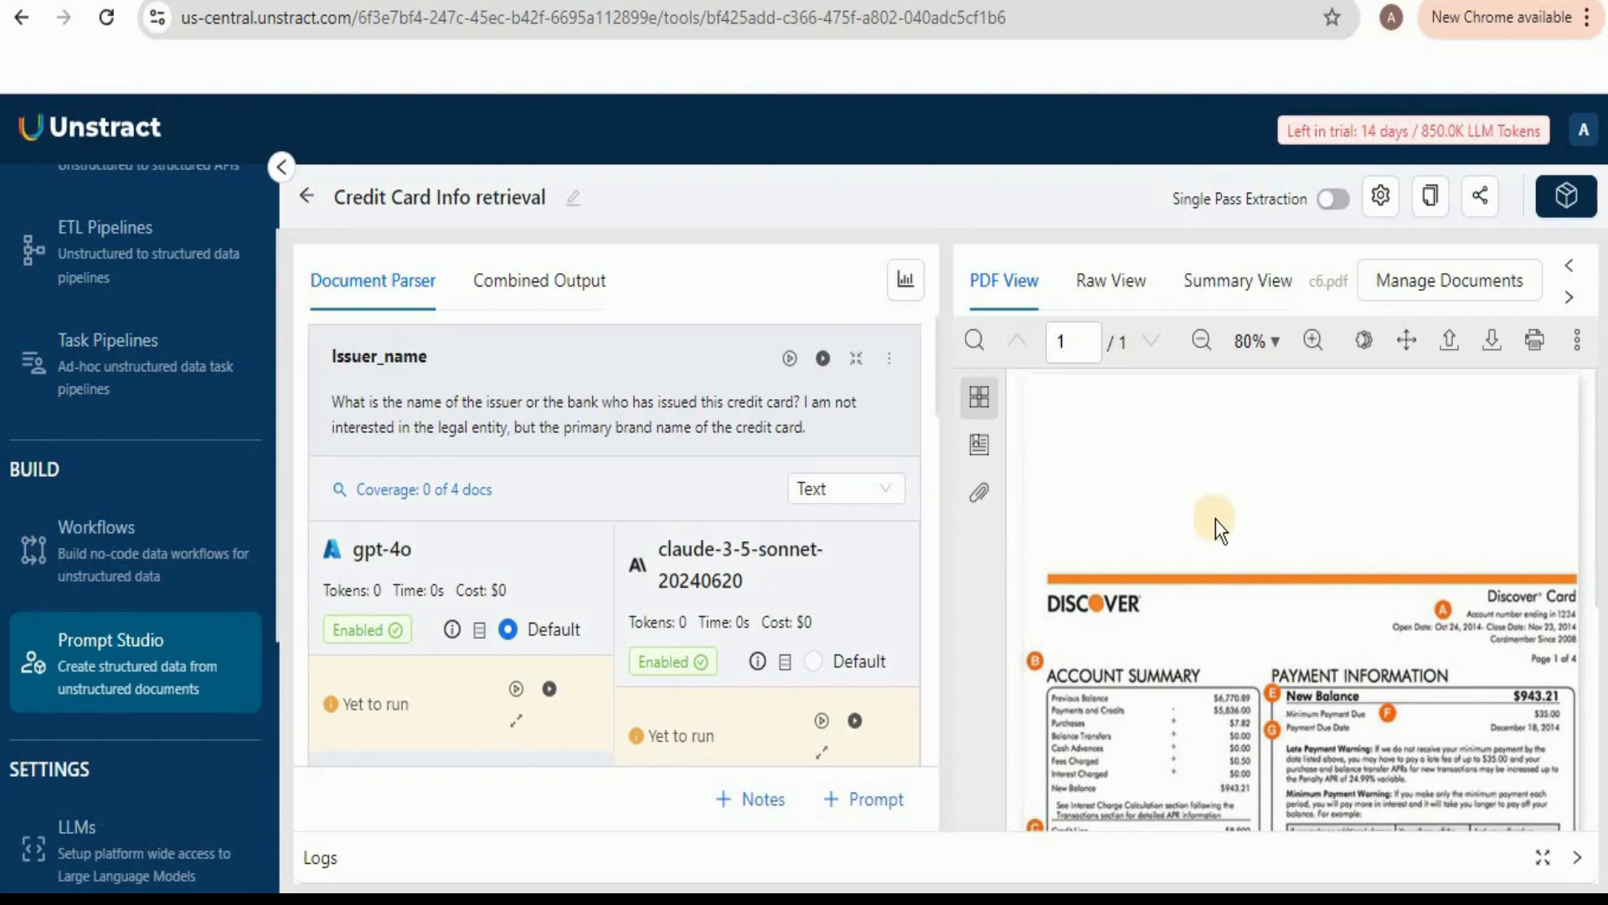
# Step: On c6.pdf, run the Issuer_name prompt with claude-3-5-sonnet-20240620 and the CardHolder_name prompt with both enabled models
pyautogui.click(822, 722)
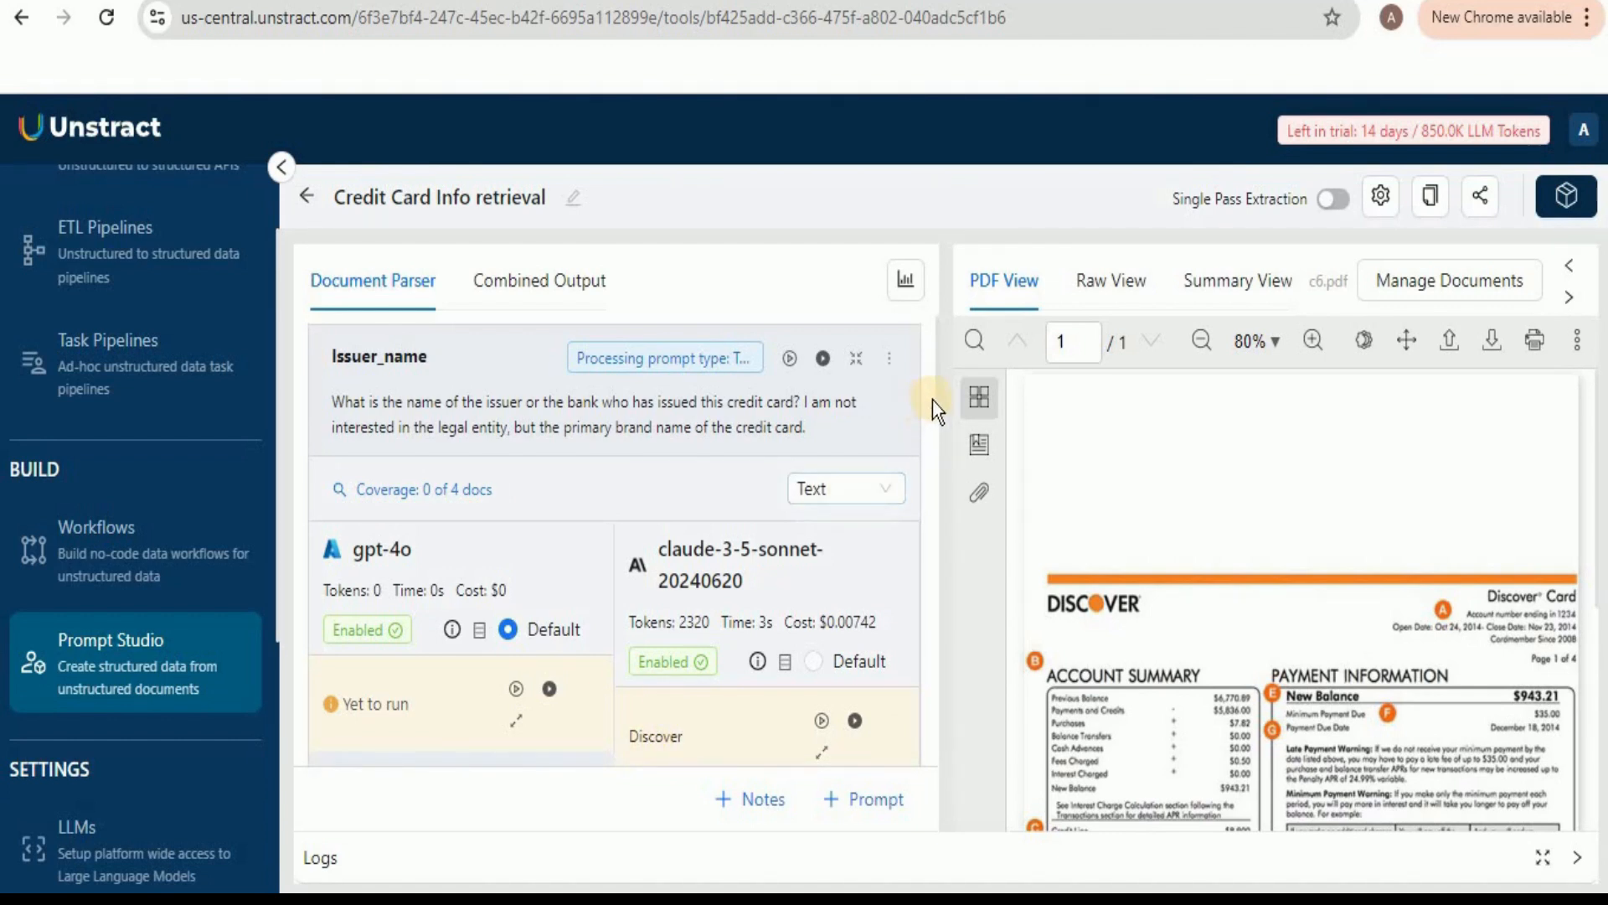
pyautogui.moveTo(938, 398); pyautogui.dragTo(938, 487)
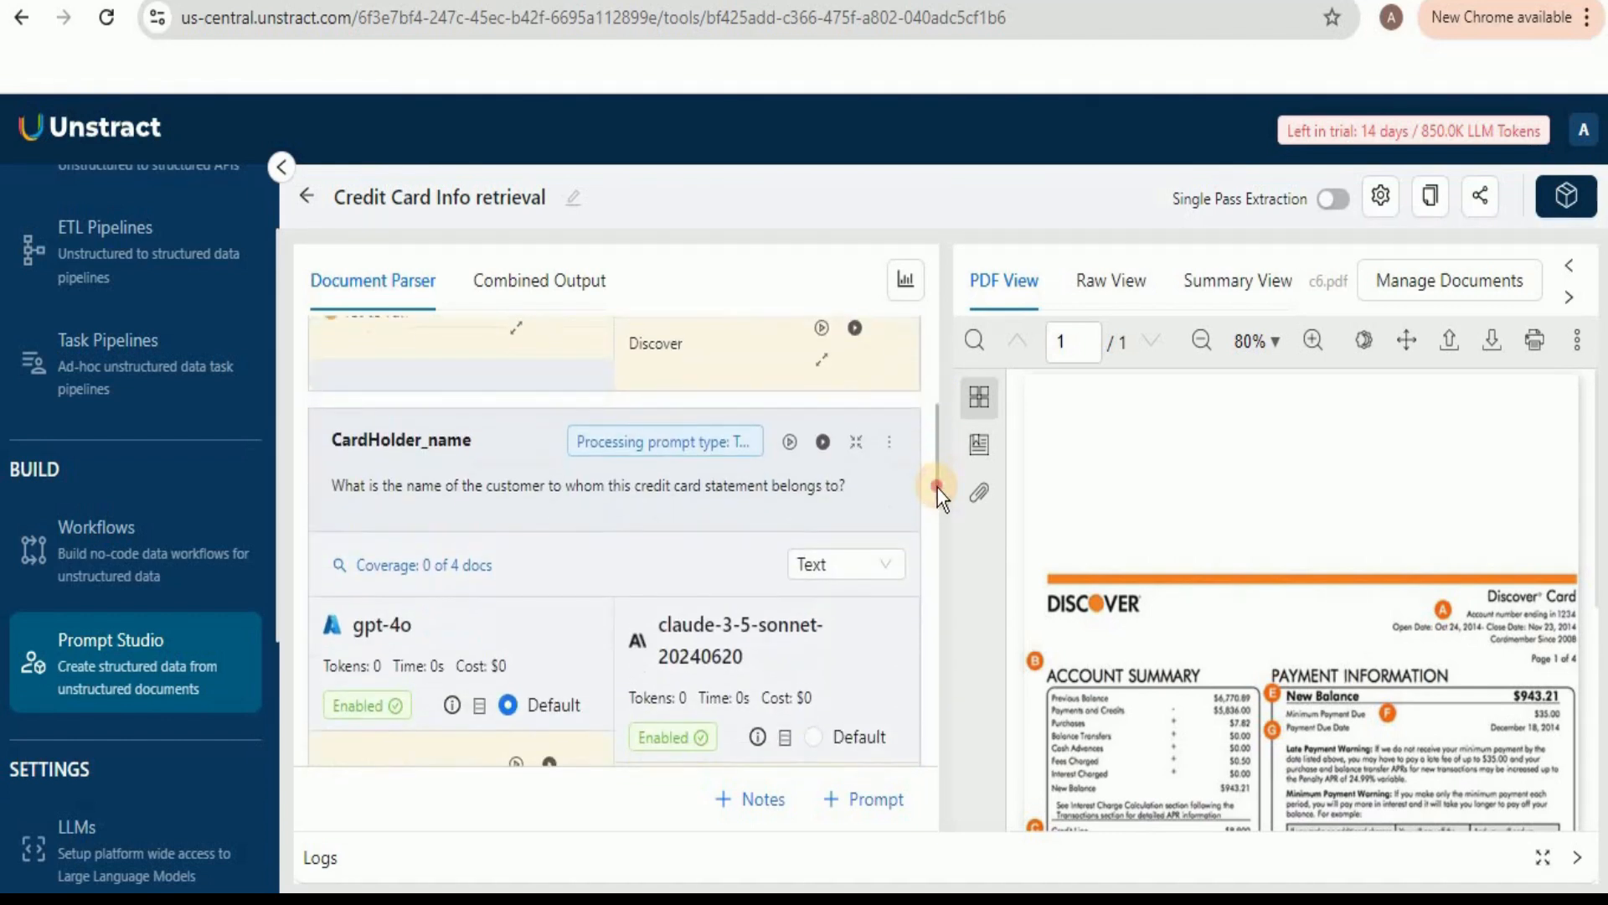
pyautogui.click(789, 436)
pyautogui.scroll(-4, 721, 495)
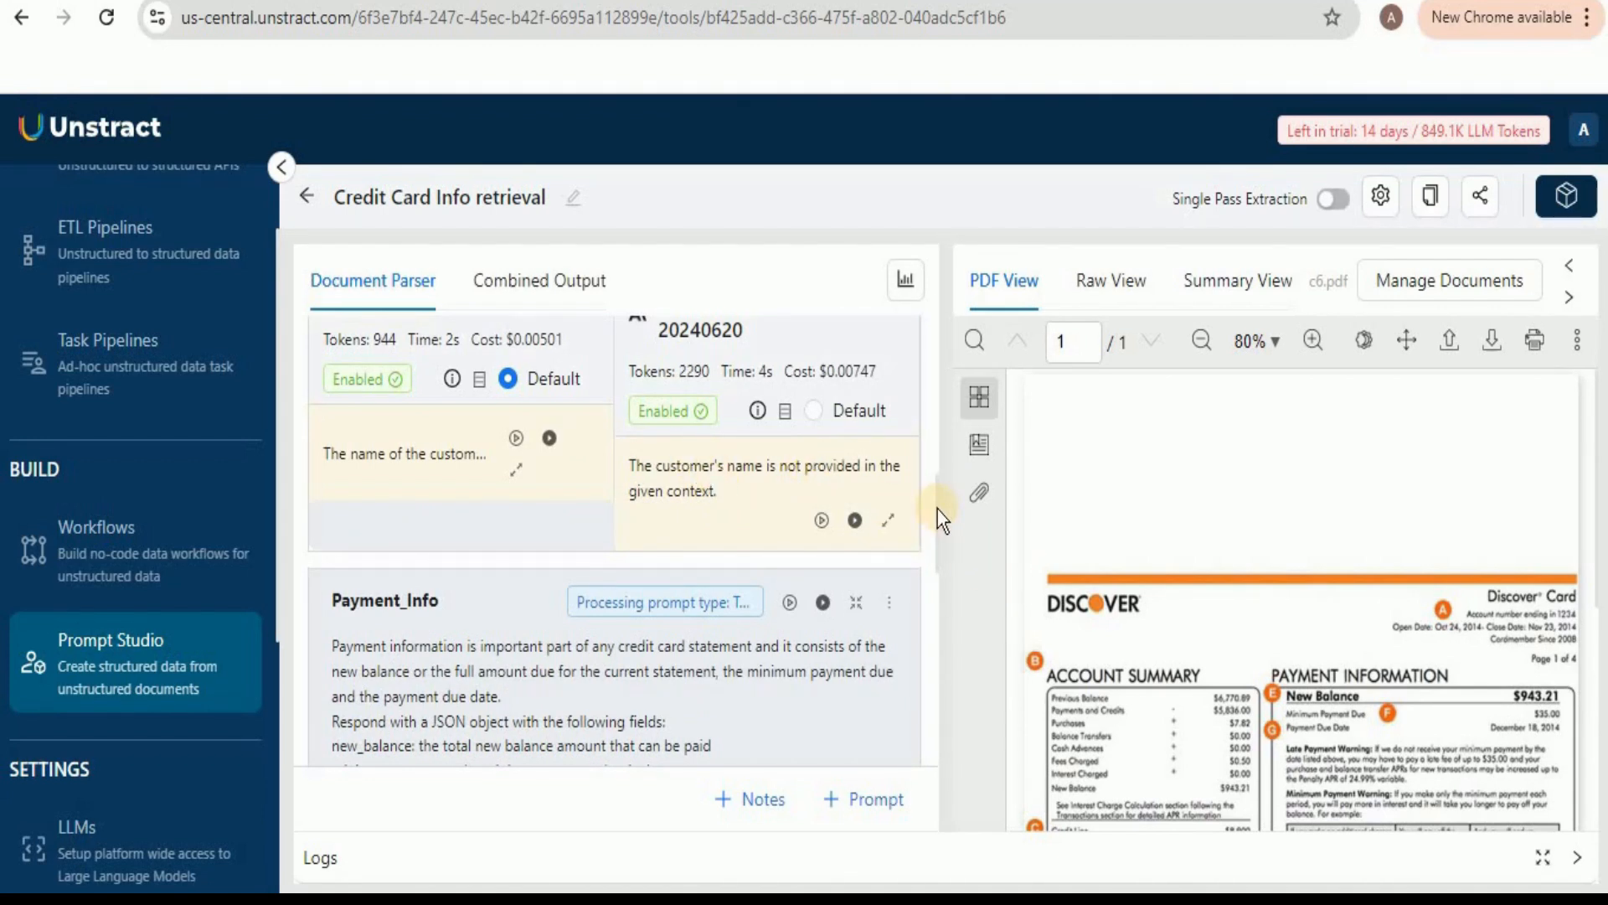
# Step: Run the Description prompt on c6.pdf with claude-3-5-sonnet-20240620 and return to the first prompt
pyautogui.moveTo(936, 500); pyautogui.dragTo(947, 697)
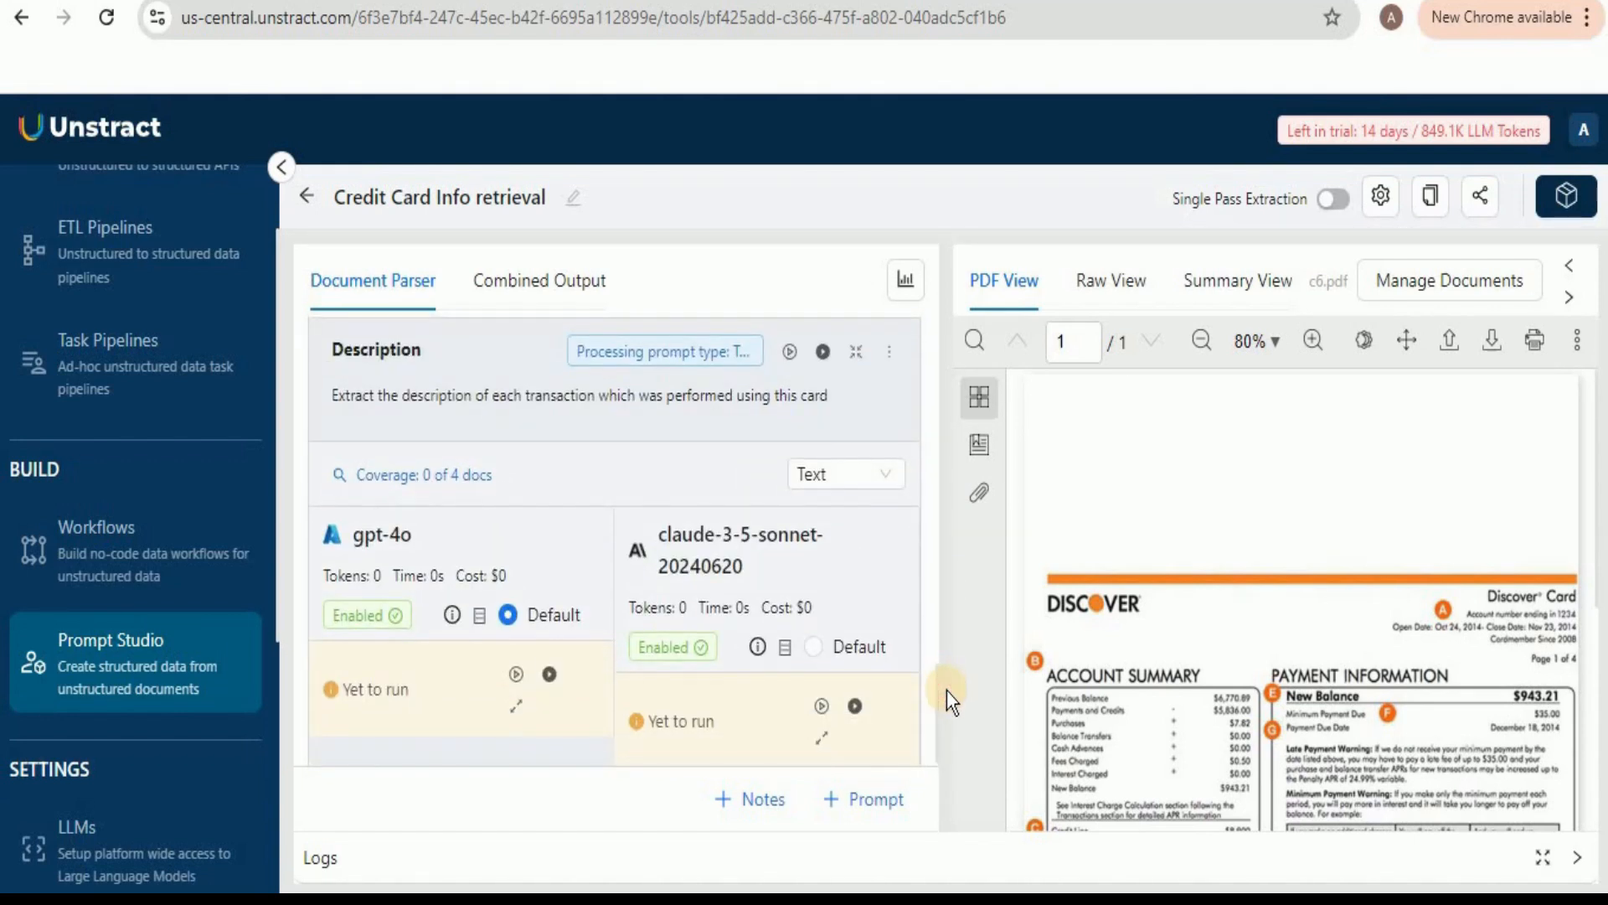
pyautogui.click(823, 706)
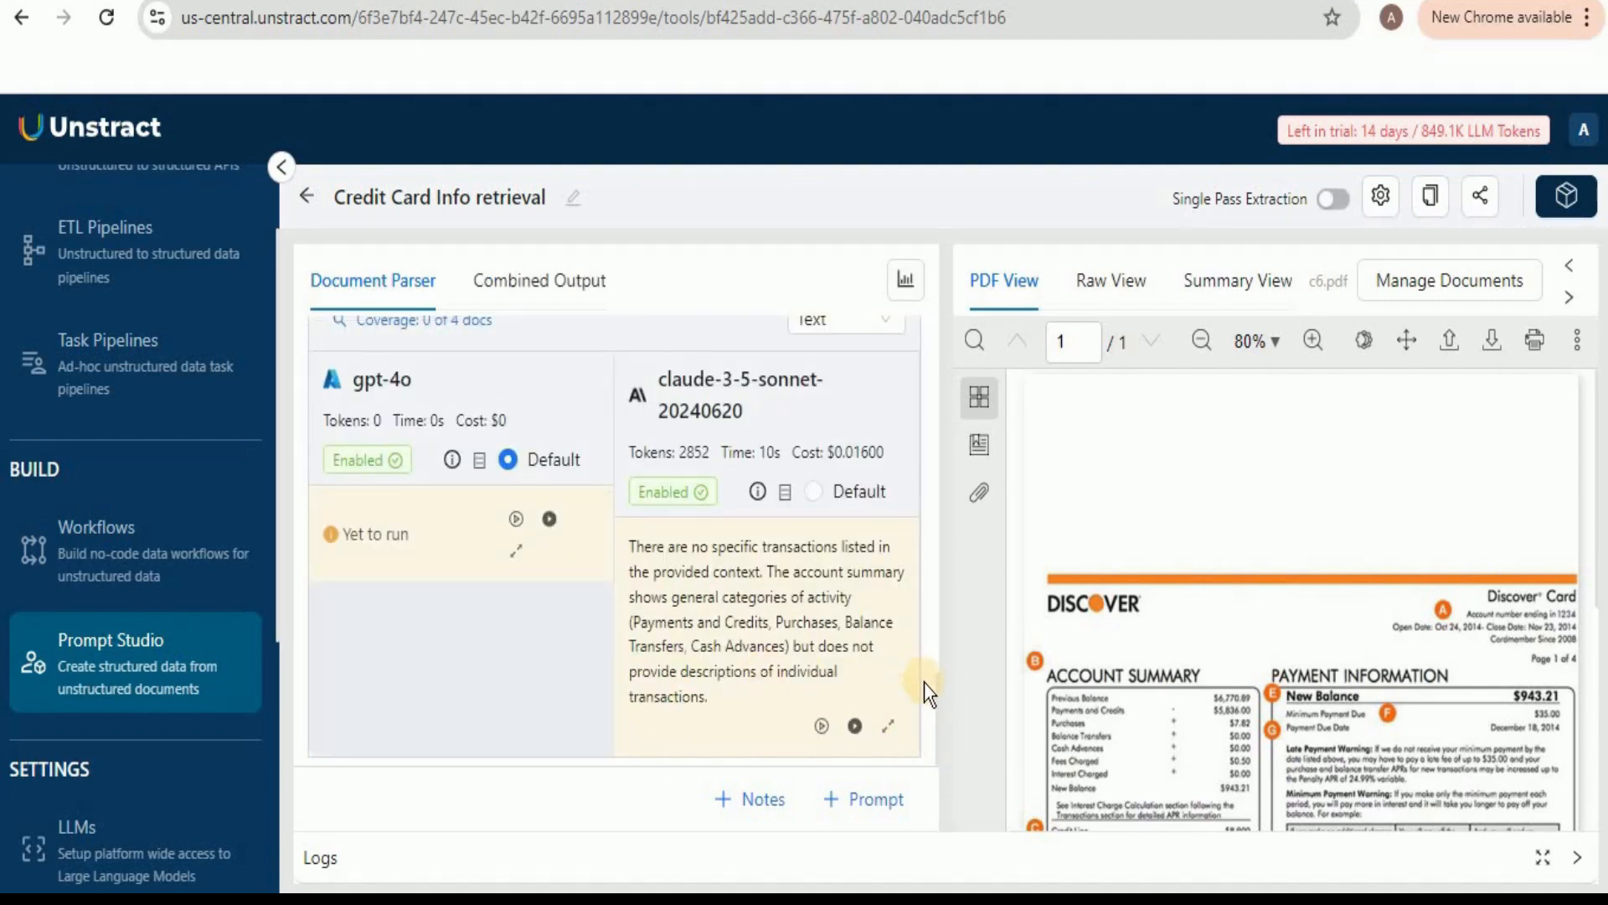
pyautogui.moveTo(938, 687); pyautogui.dragTo(951, 306)
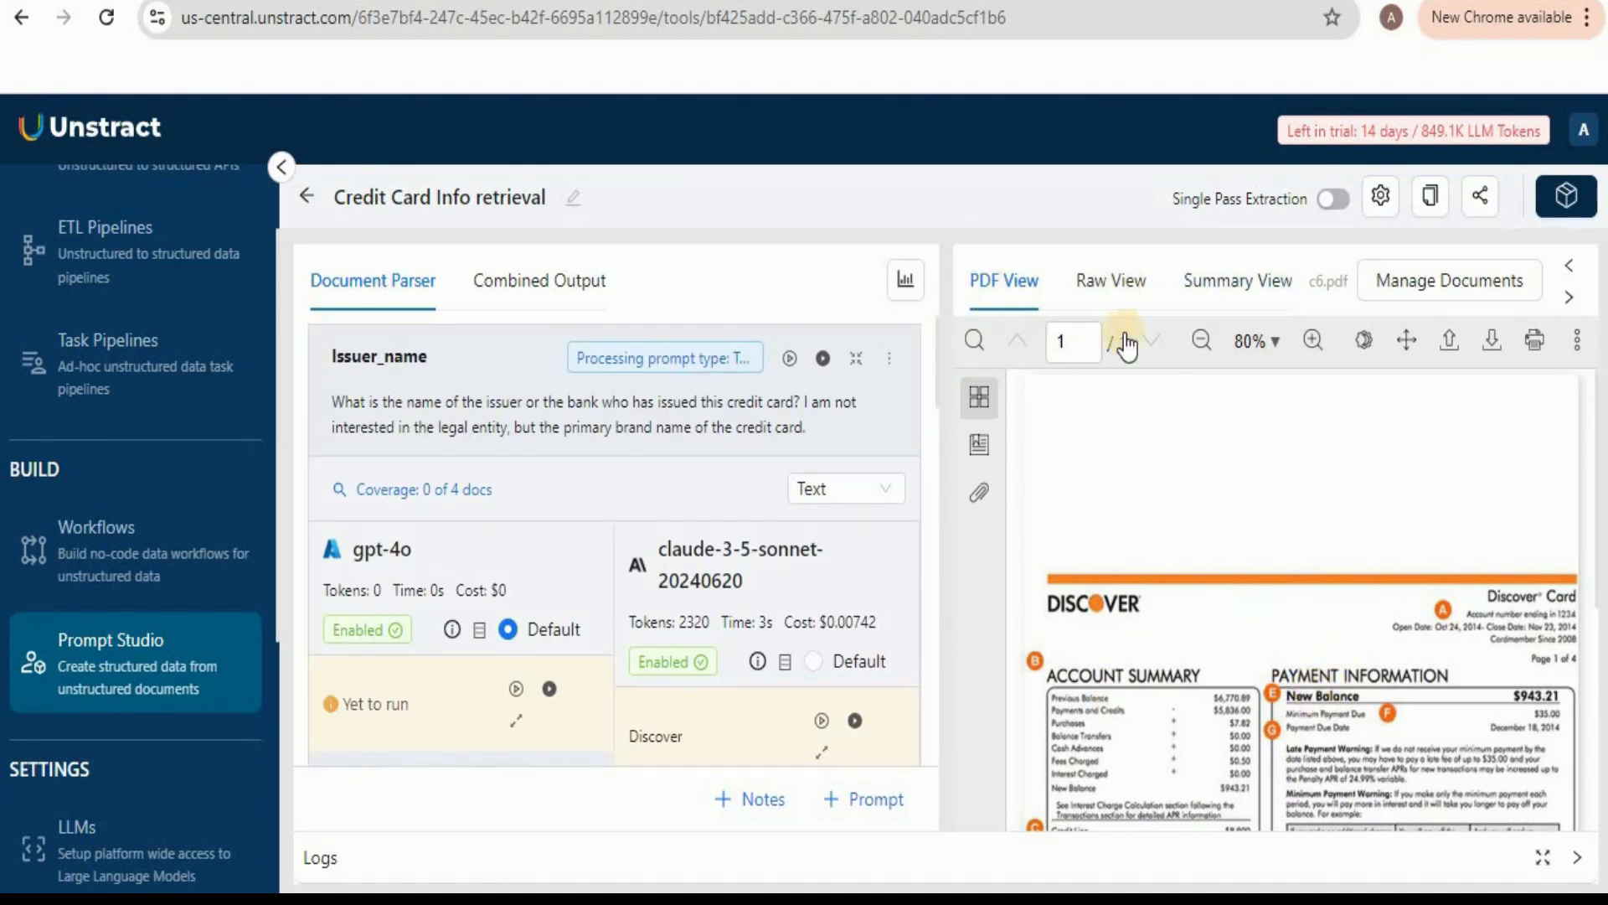
# Step: Open the raw extracted text of c6.pdf and read through its account summary
pyautogui.click(1094, 292)
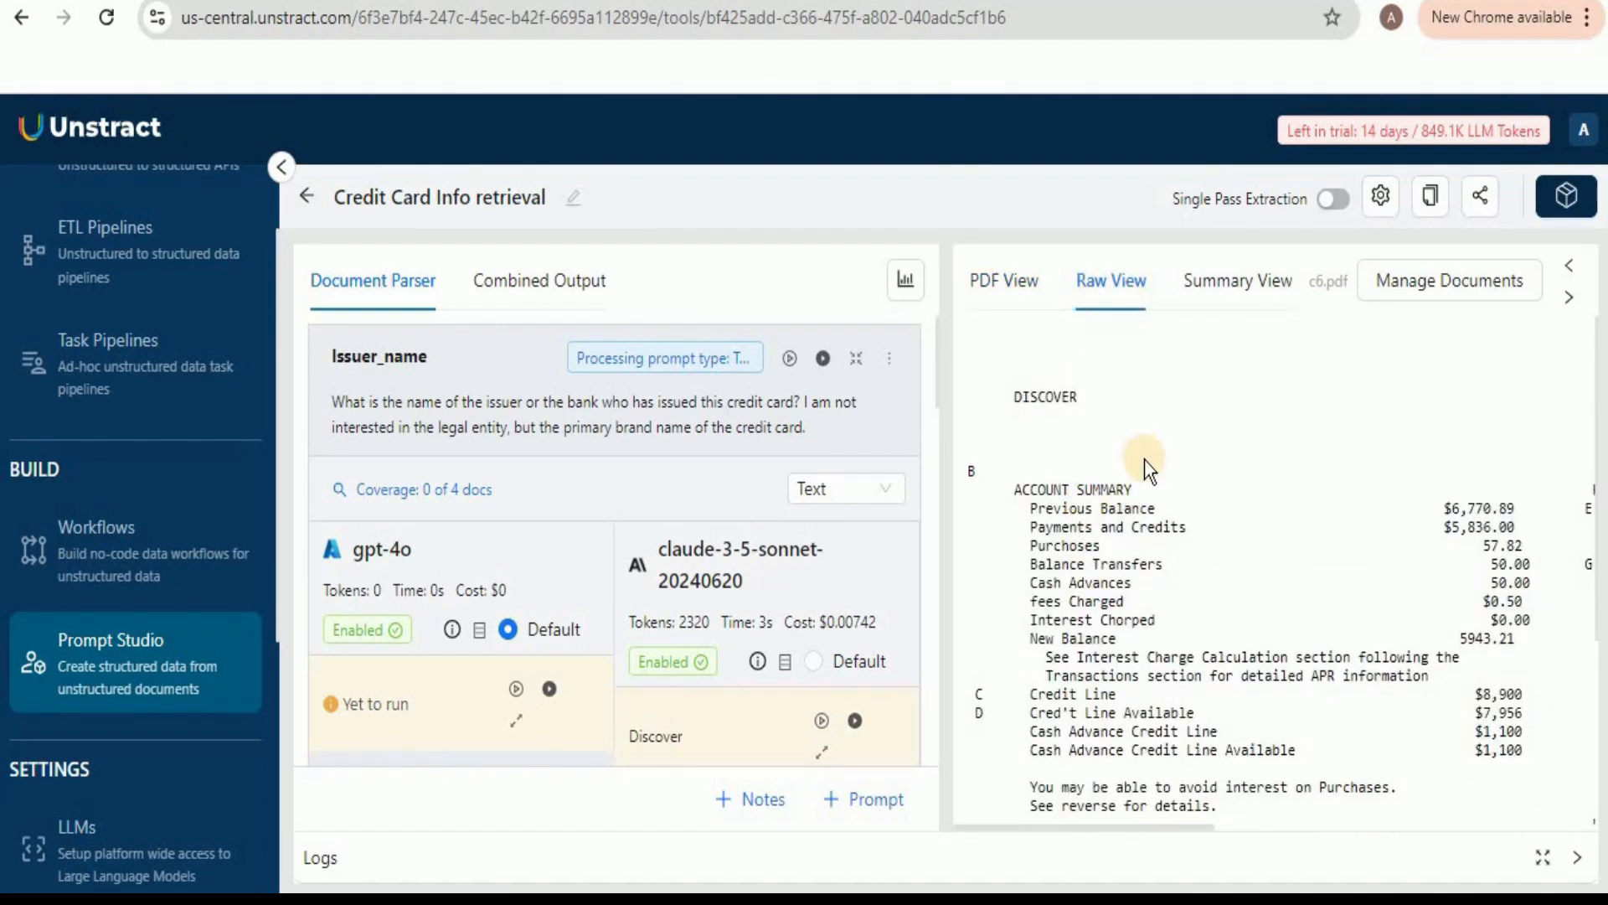
pyautogui.click(1596, 439)
pyautogui.moveTo(1596, 439); pyautogui.dragTo(1582, 368)
pyautogui.moveTo(1003, 408); pyautogui.dragTo(1465, 812)
pyautogui.click(1343, 670)
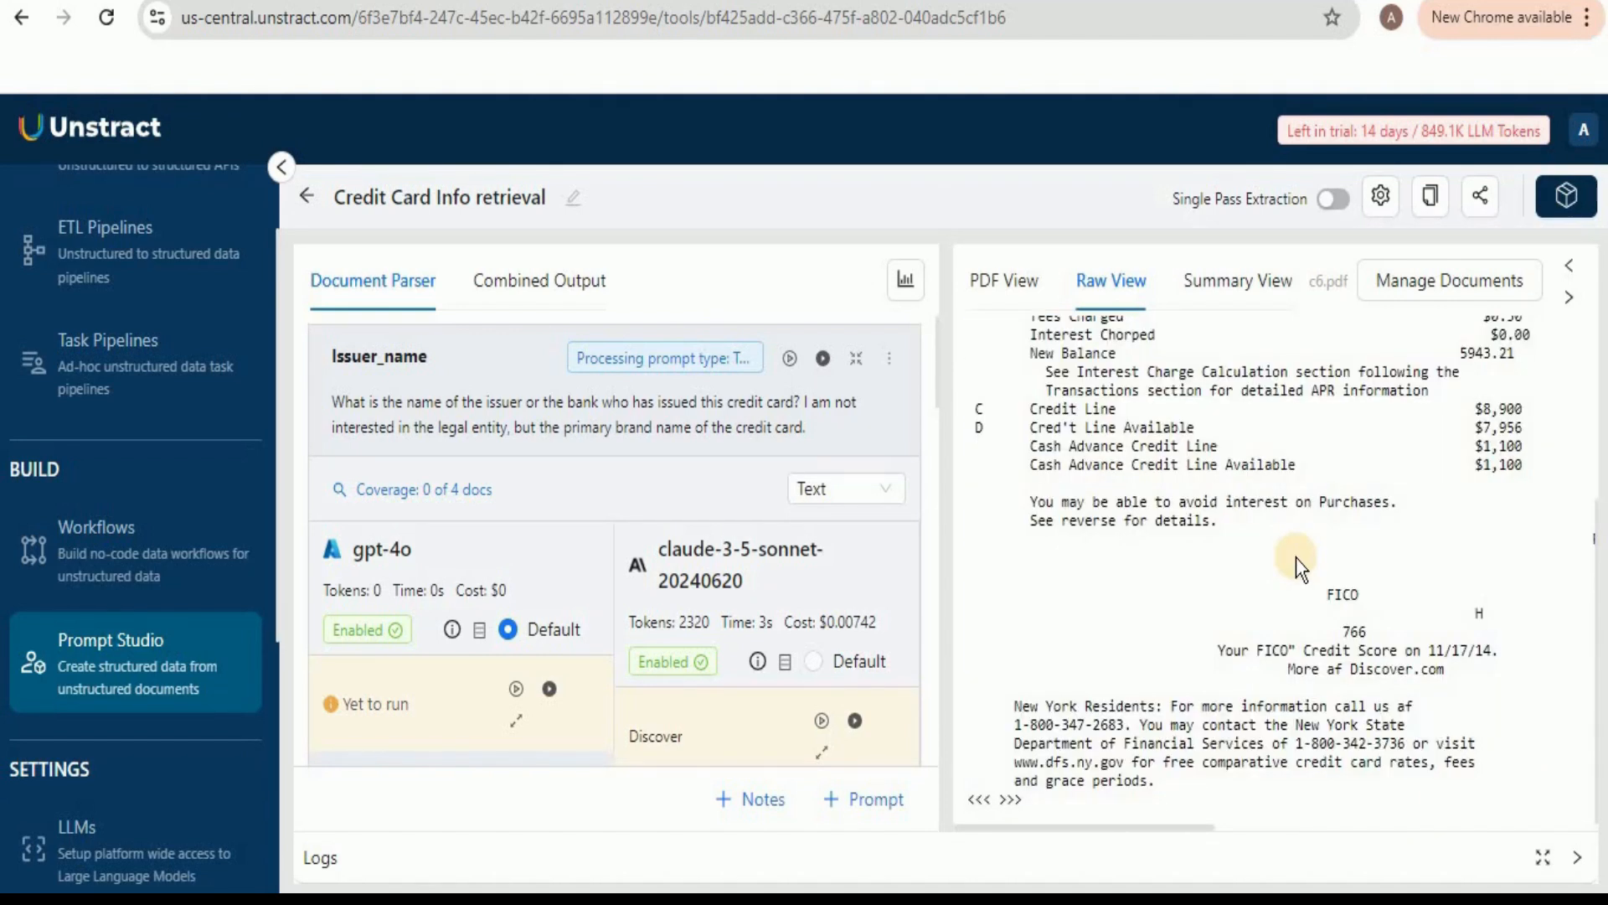
# Step: Switch back to c3.pdf and display its claude-3-5-sonnet-20240620 combined output beside the raw text
pyautogui.scroll(3, 1591, 360)
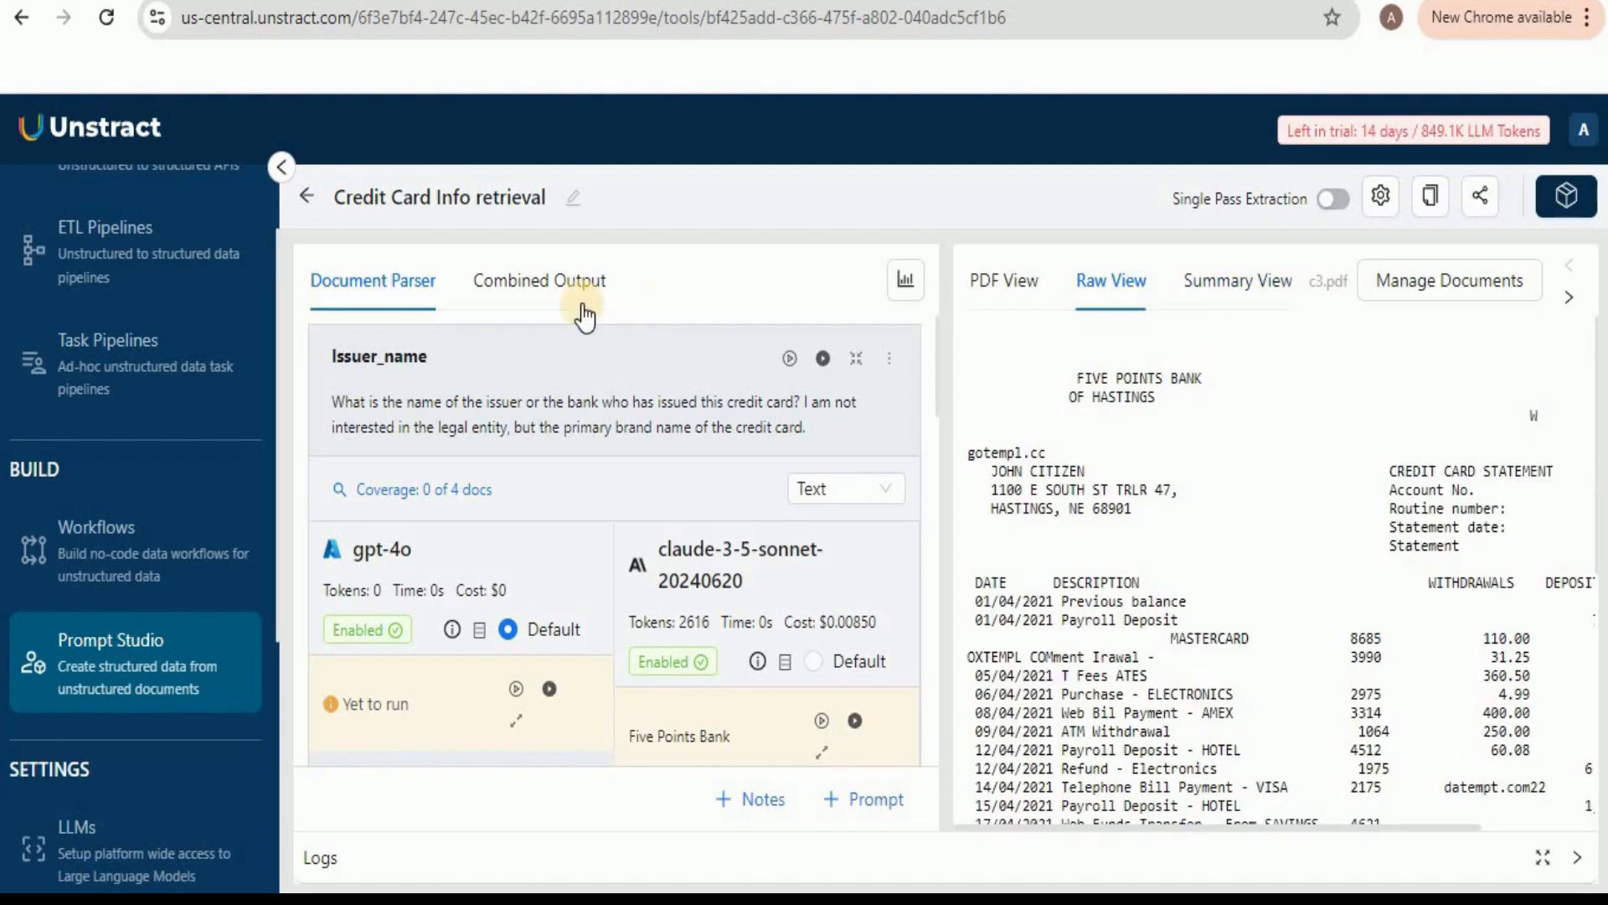
pyautogui.click(565, 281)
pyautogui.click(642, 357)
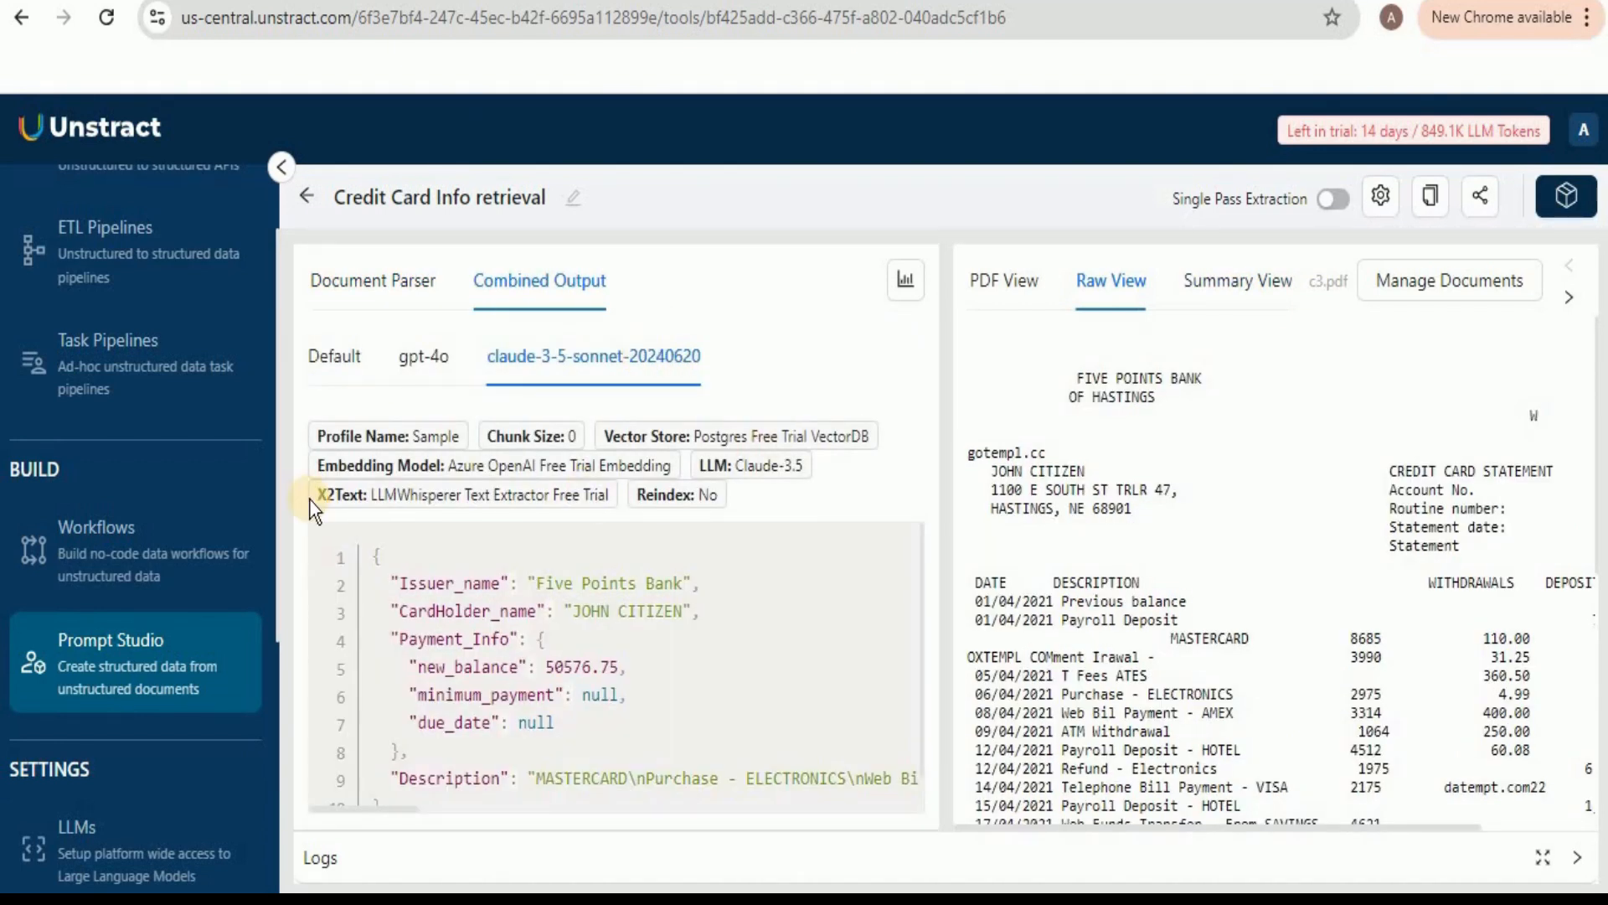
# Step: View the platform's vector database profiles, and return to the Prompt Studio project list
pyautogui.moveTo(278, 462); pyautogui.dragTo(274, 675)
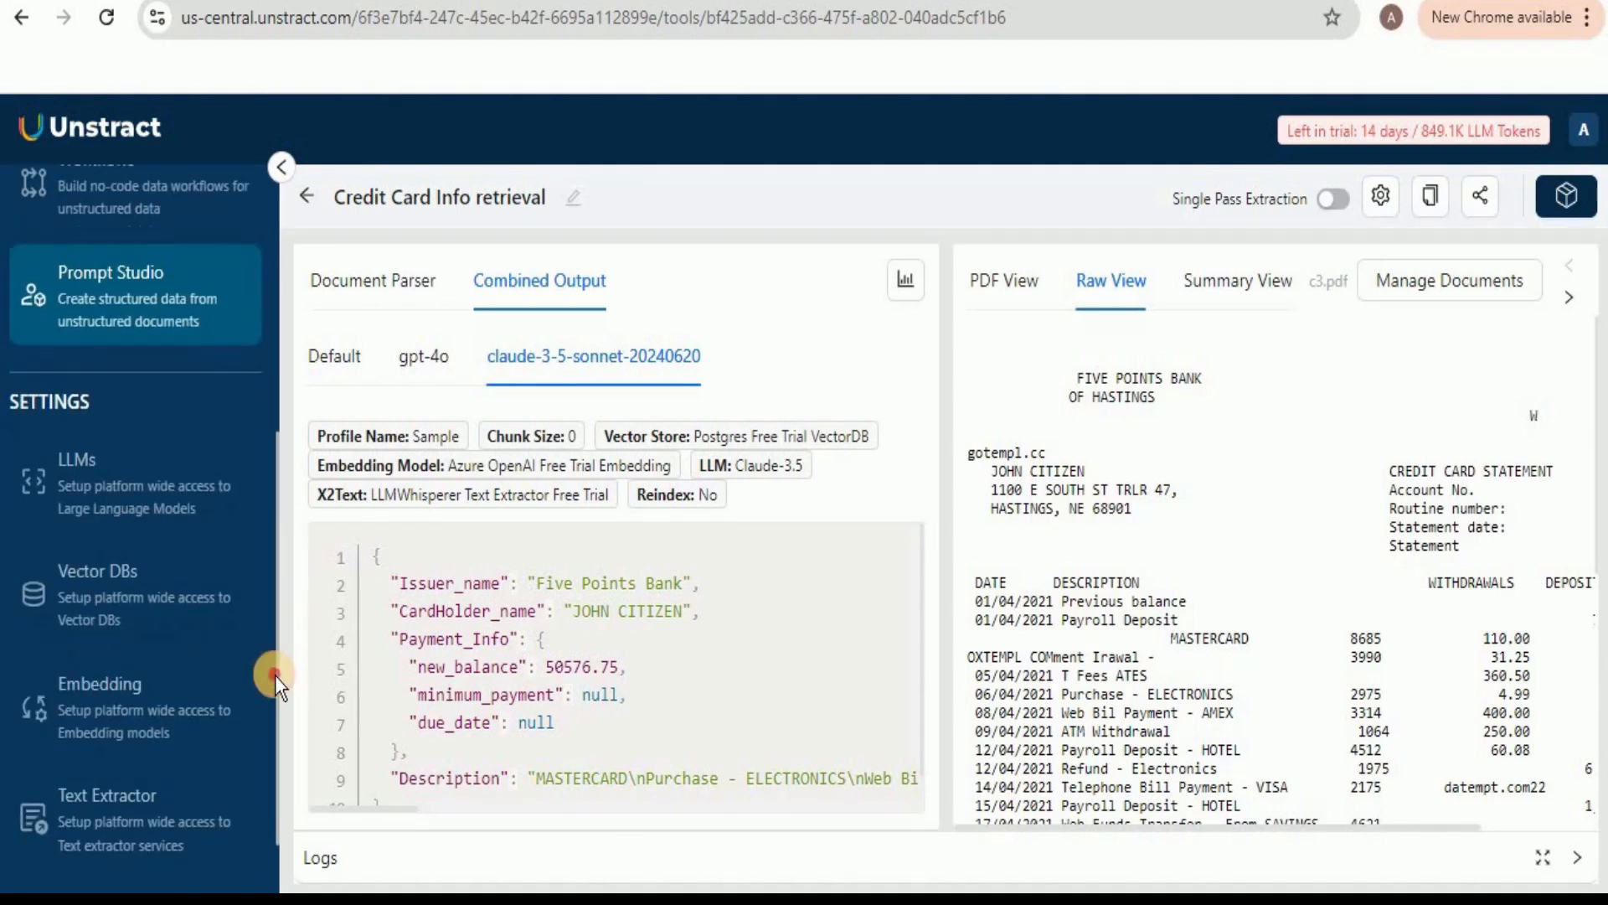
pyautogui.click(180, 593)
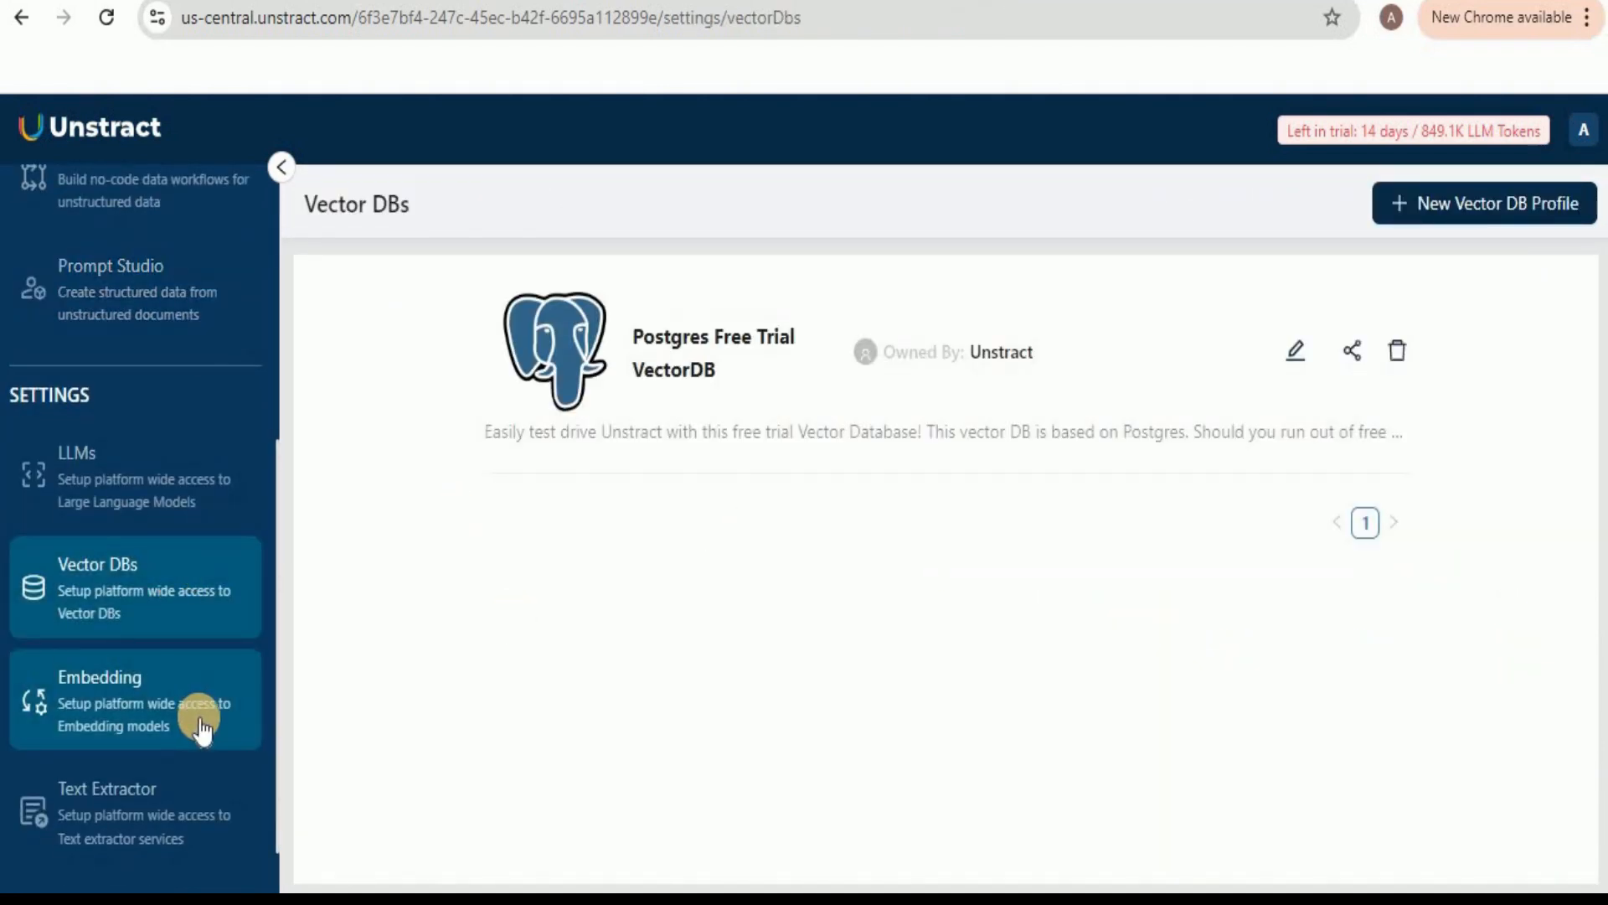
pyautogui.moveTo(275, 526); pyautogui.dragTo(280, 349)
pyautogui.click(377, 495)
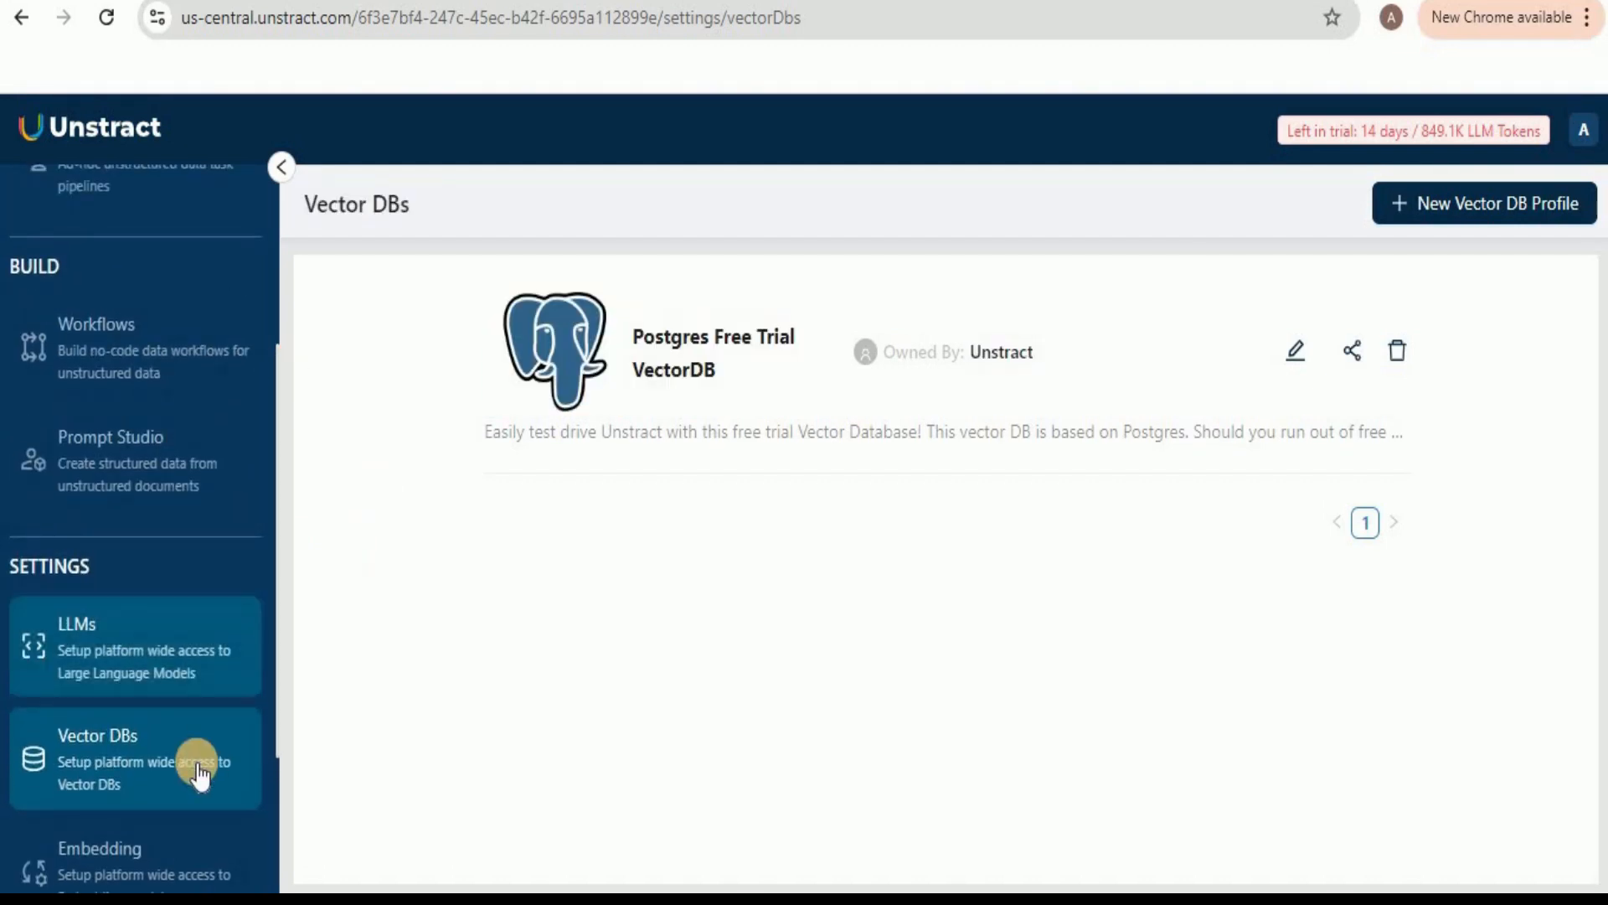
pyautogui.click(190, 515)
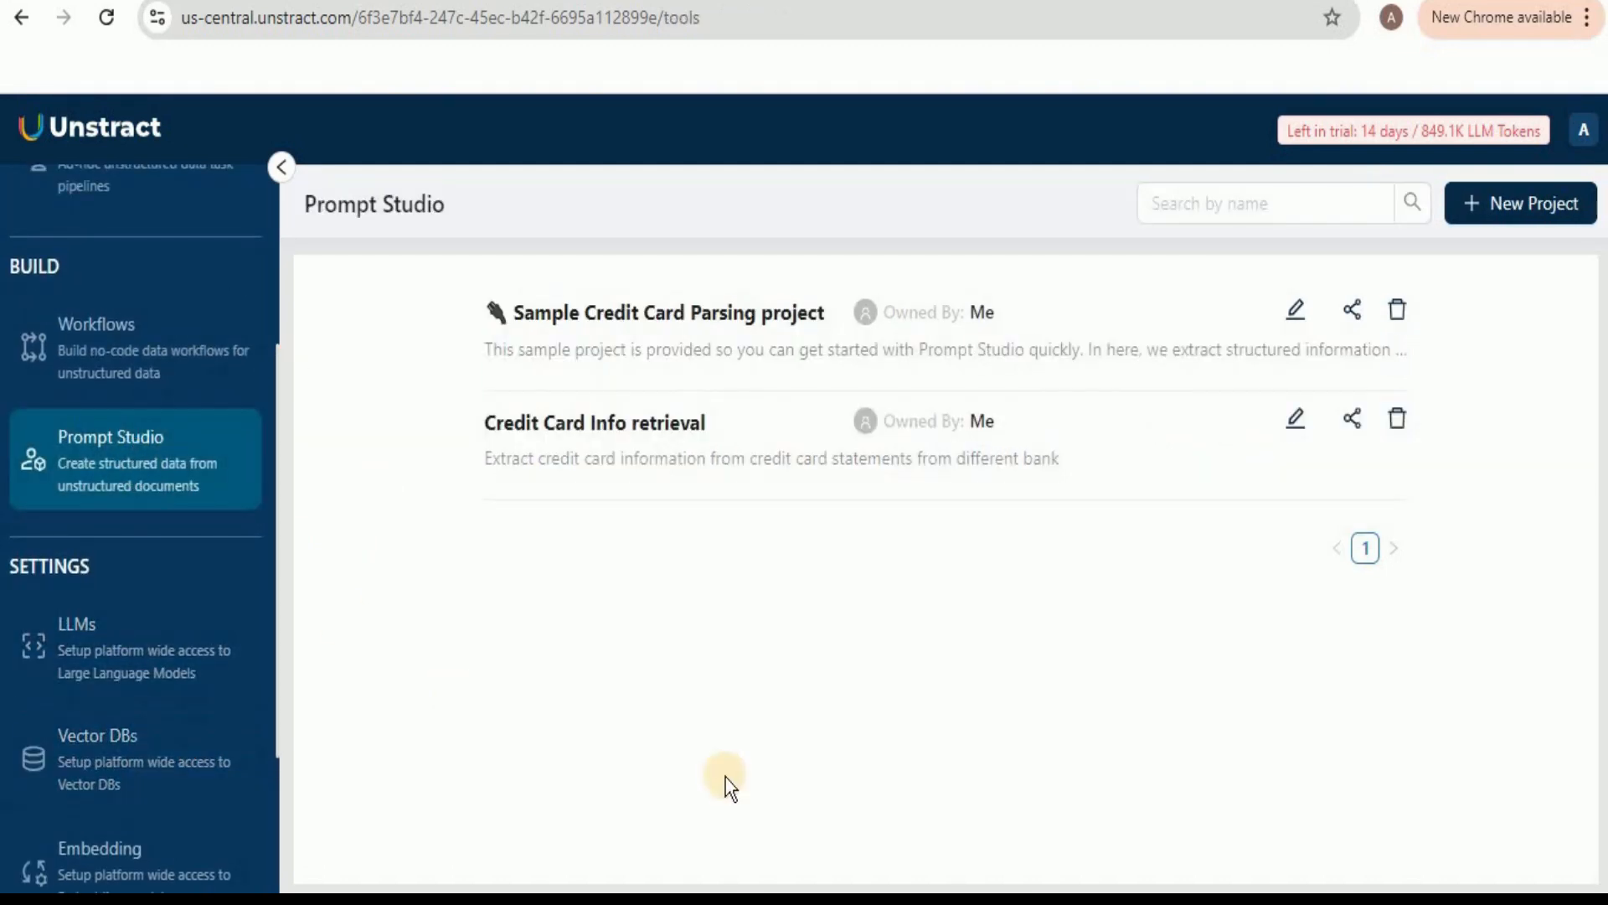